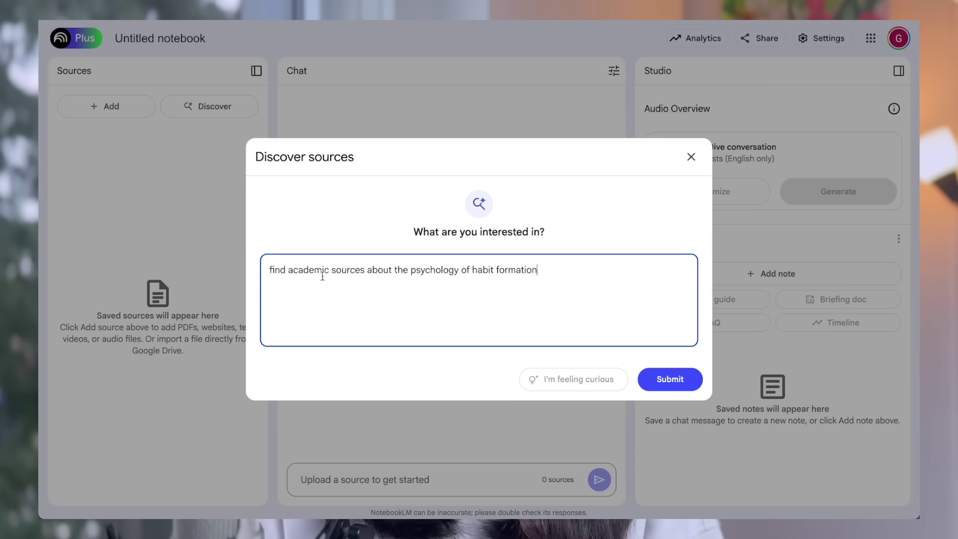
# Discover sources on the psychology of habit formation, yesterday's world news, and YouTube video reviews of the latest Google AI release, looking over each result list
pyautogui.click(687, 377)
pyautogui.scroll(-5, 694, 232)
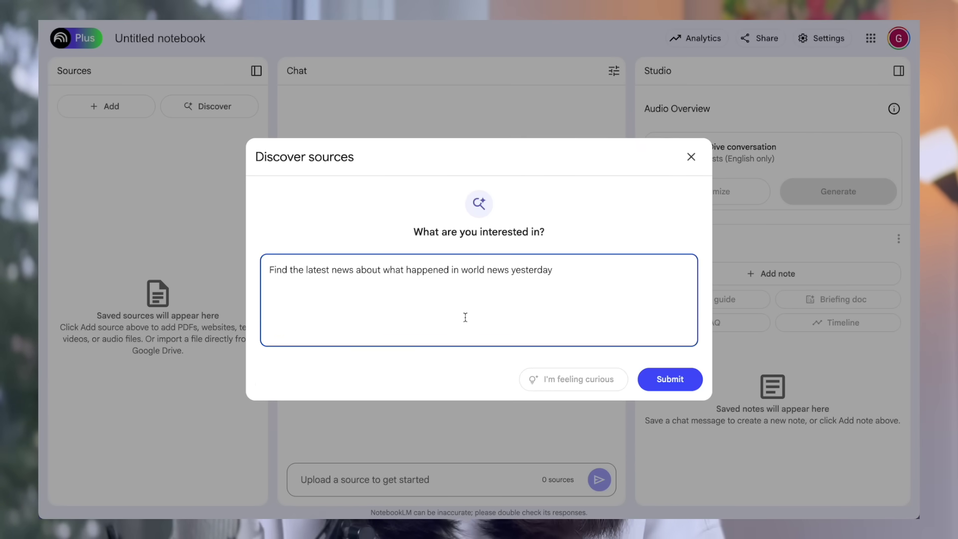
pyautogui.click(671, 380)
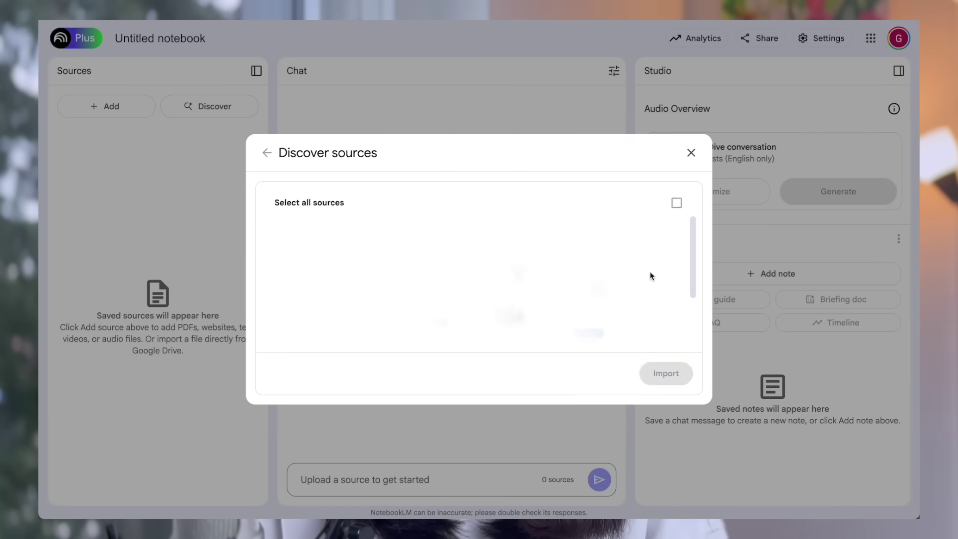
pyautogui.scroll(-3, 696, 230)
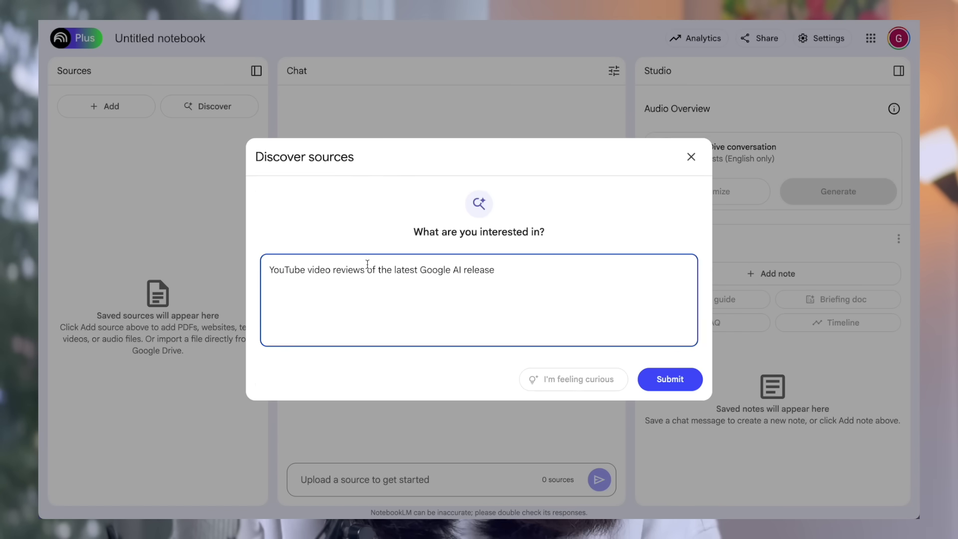
pyautogui.press('Return')
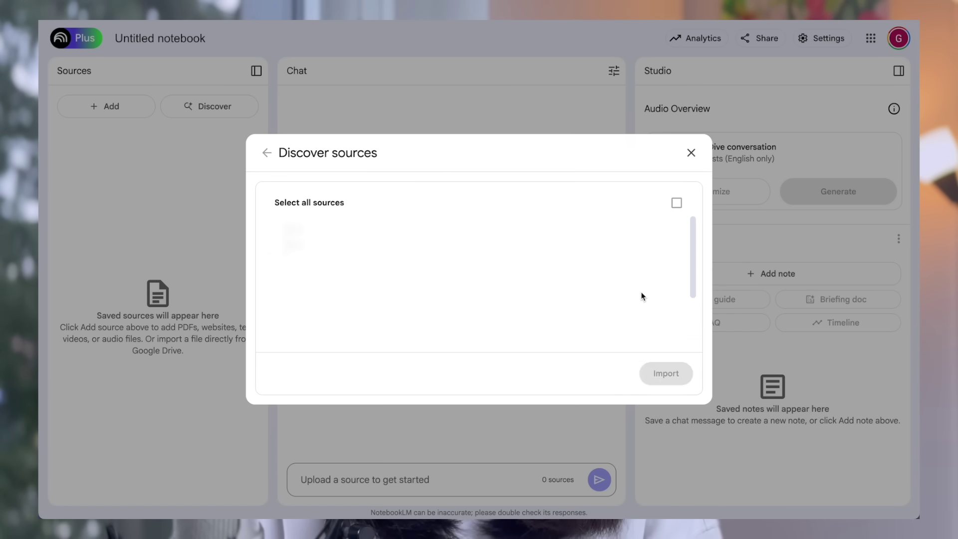
pyautogui.scroll(-5, 696, 242)
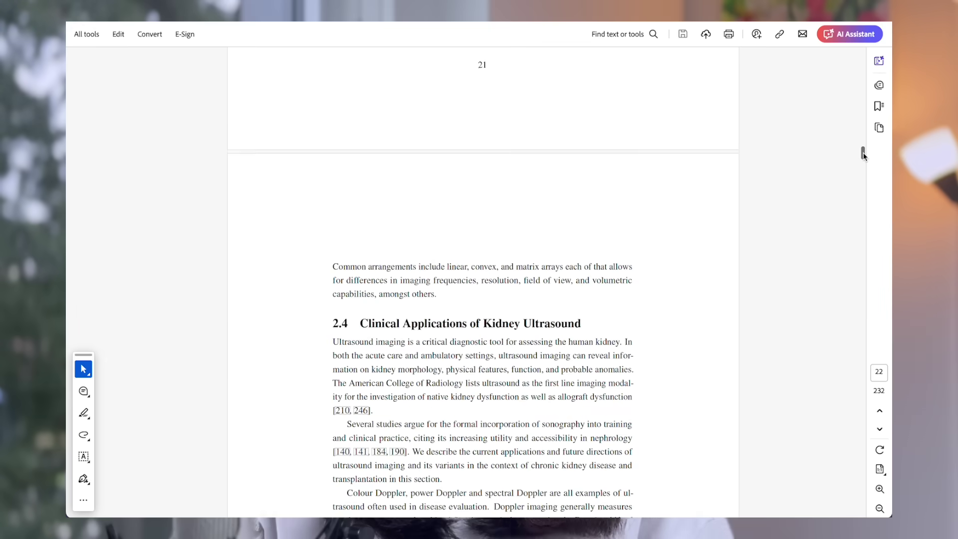
# Skim through the kidney ultrasound PDF and the Google patent PDF on generative summaries for search results
pyautogui.moveTo(863, 152); pyautogui.dragTo(868, 169)
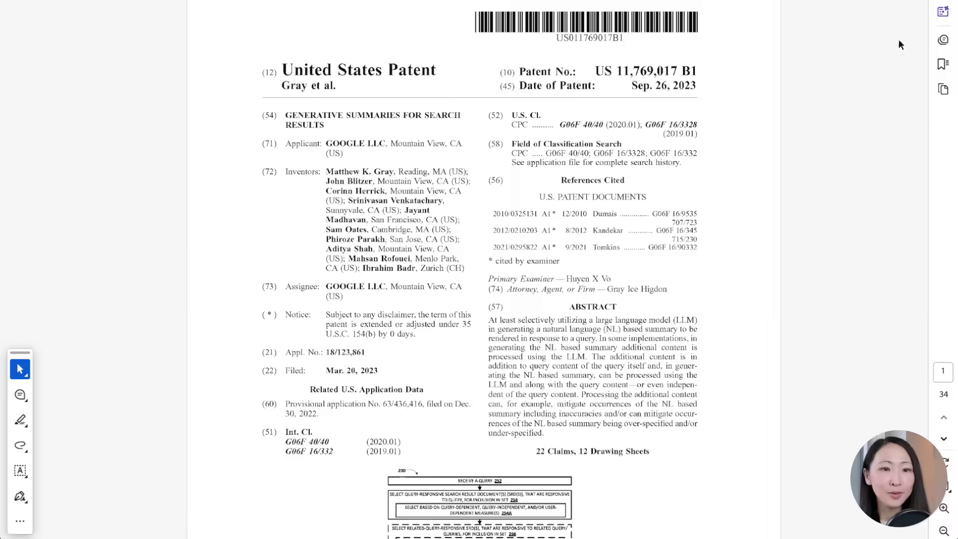
pyautogui.moveTo(922, 15); pyautogui.dragTo(898, 15)
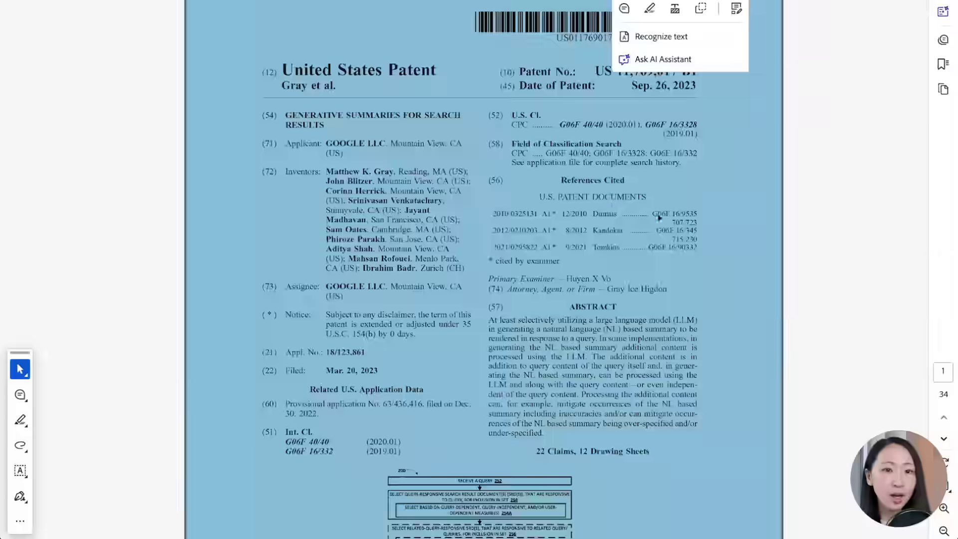
pyautogui.scroll(-20, 692, 345)
pyautogui.scroll(-20, 692, 344)
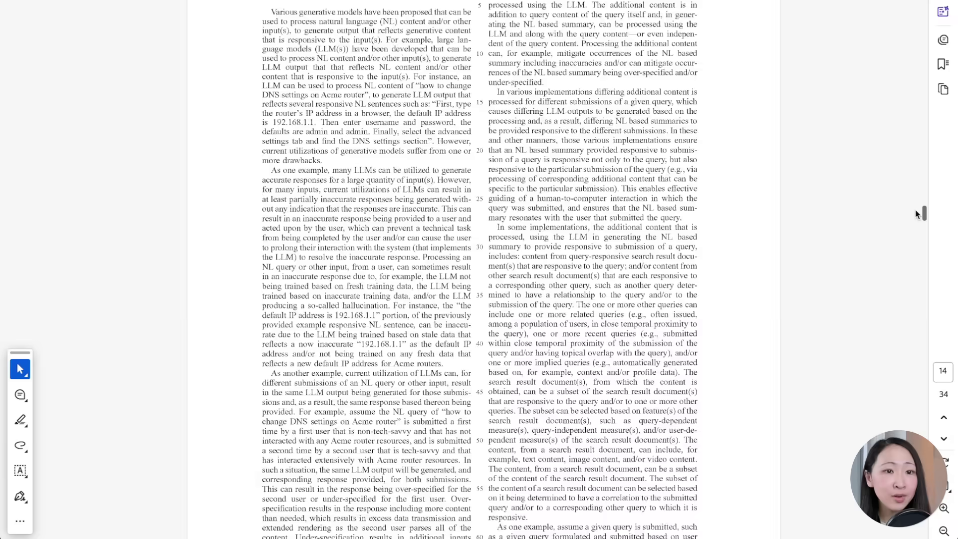
pyautogui.scroll(-20, 725, 247)
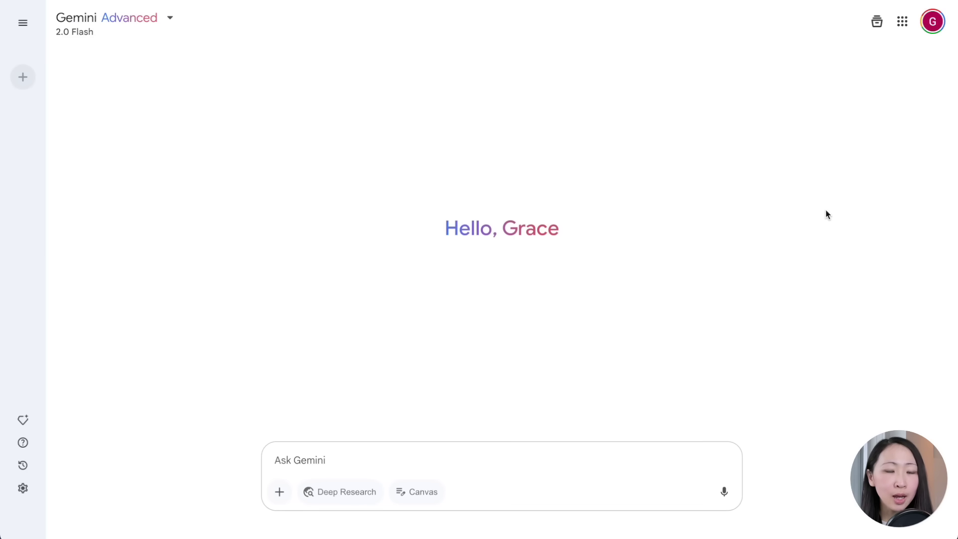
# In Gemini, switch the model to 2.5 Pro (experimental) and turn on Canvas
pyautogui.click(156, 25)
pyautogui.click(186, 212)
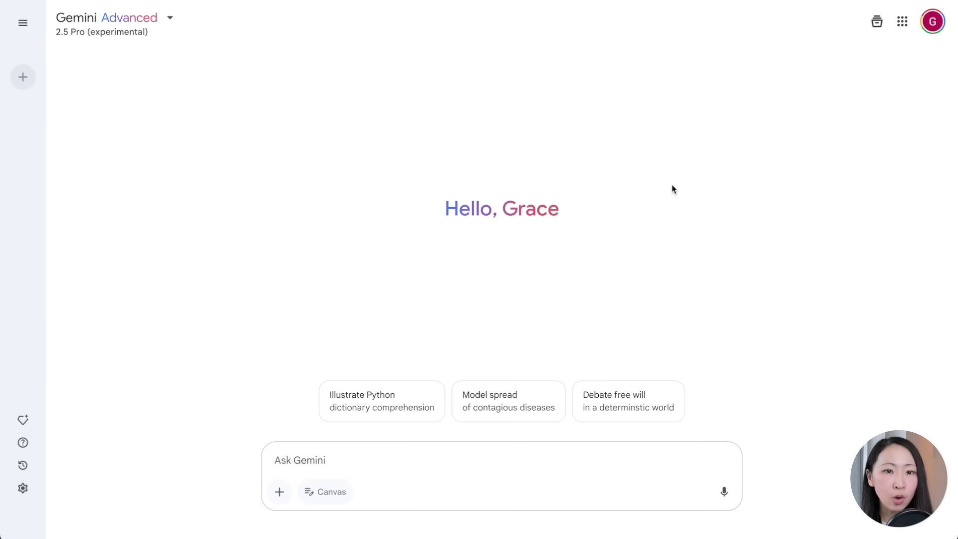
pyautogui.click(331, 492)
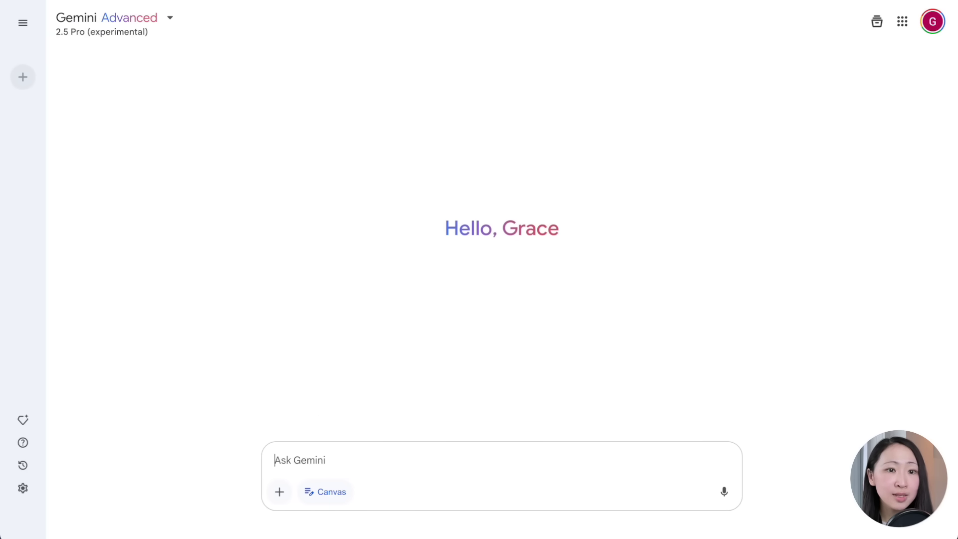
# Attach the Google AI patent PDF and ask for a summary about AI overviews generation, visualizing the key process with details in a blue colour scheme design
pyautogui.moveTo(957, 200); pyautogui.dragTo(420, 467)
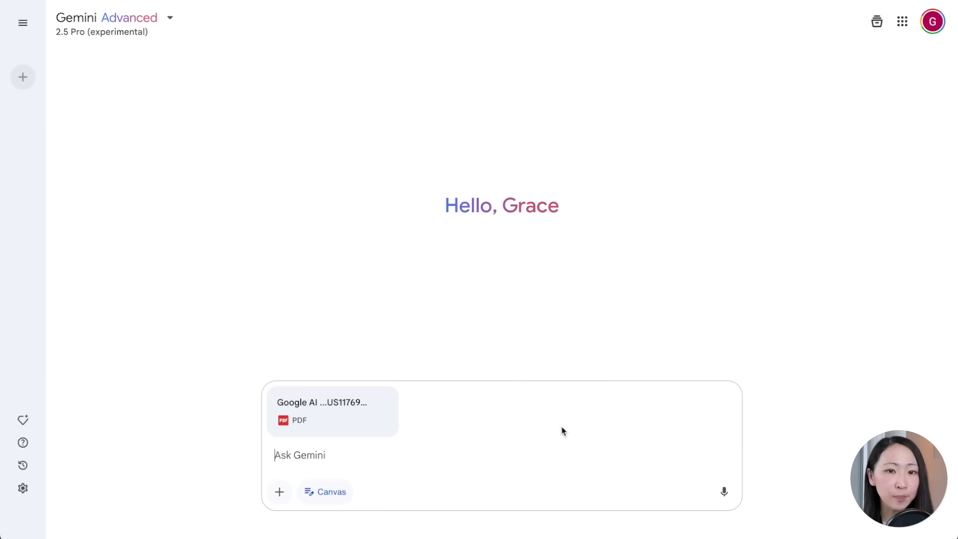
pyautogui.write('Can you summarize this patent document about AI overviews generation and visualize the key process with details using a blue colour scheme design?')
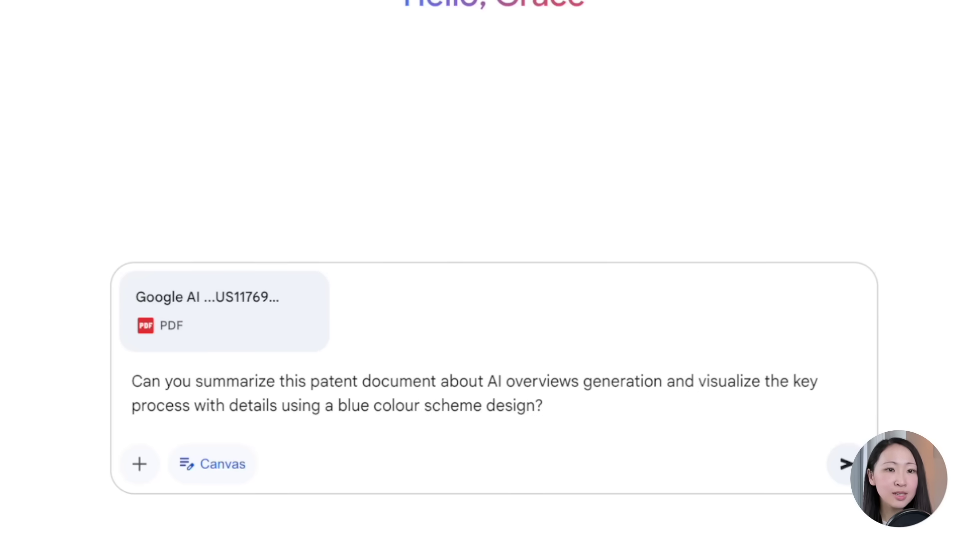
pyautogui.click(845, 463)
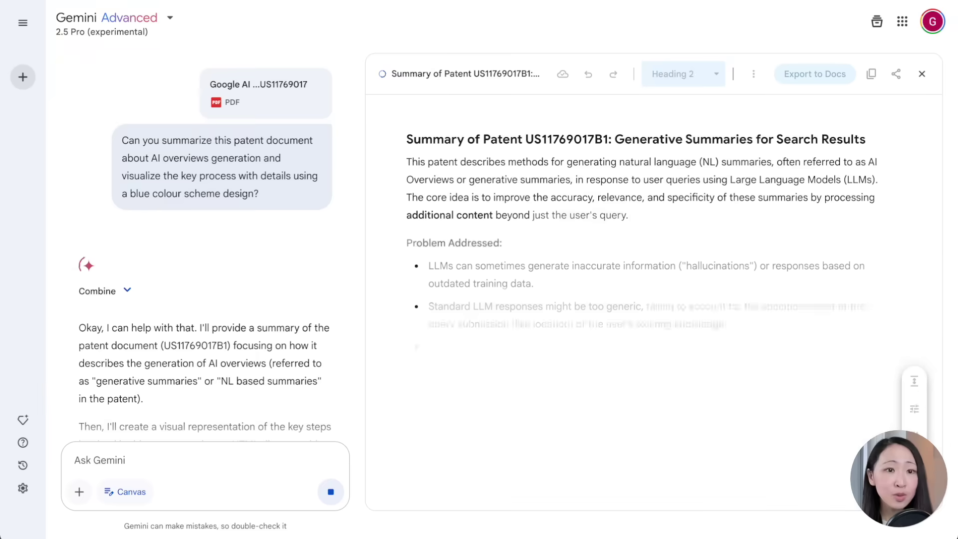
# Review the generated patent summary, then open the AI Overview Generation Process visualization and look through its stages
pyautogui.moveTo(938, 118); pyautogui.dragTo(930, 378)
pyautogui.click(229, 347)
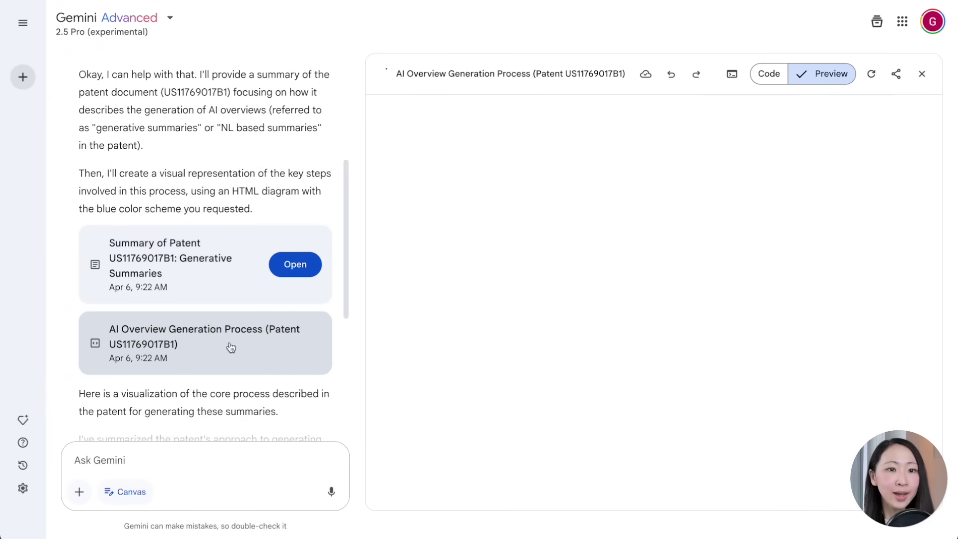
pyautogui.scroll(-2, 938, 127)
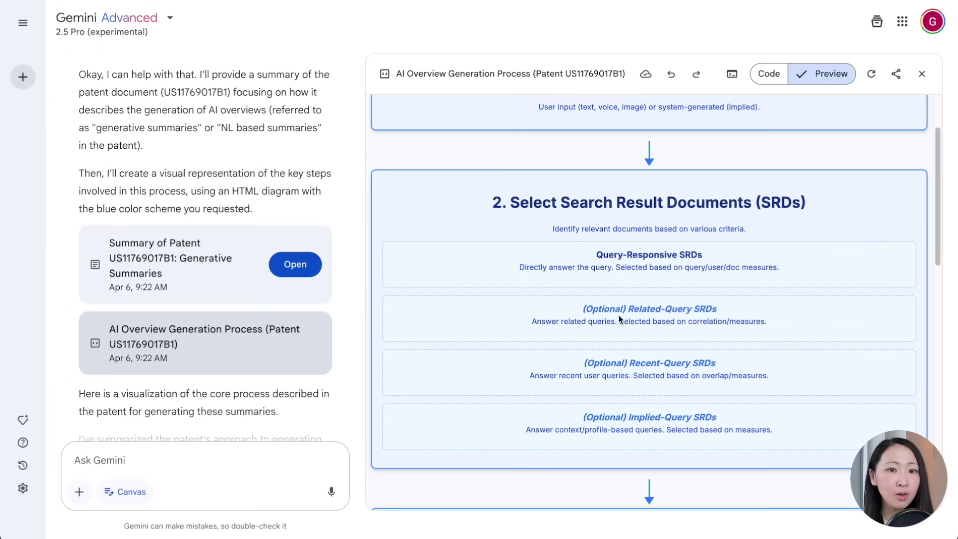
pyautogui.scroll(-5, 624, 320)
pyautogui.scroll(-9, 628, 290)
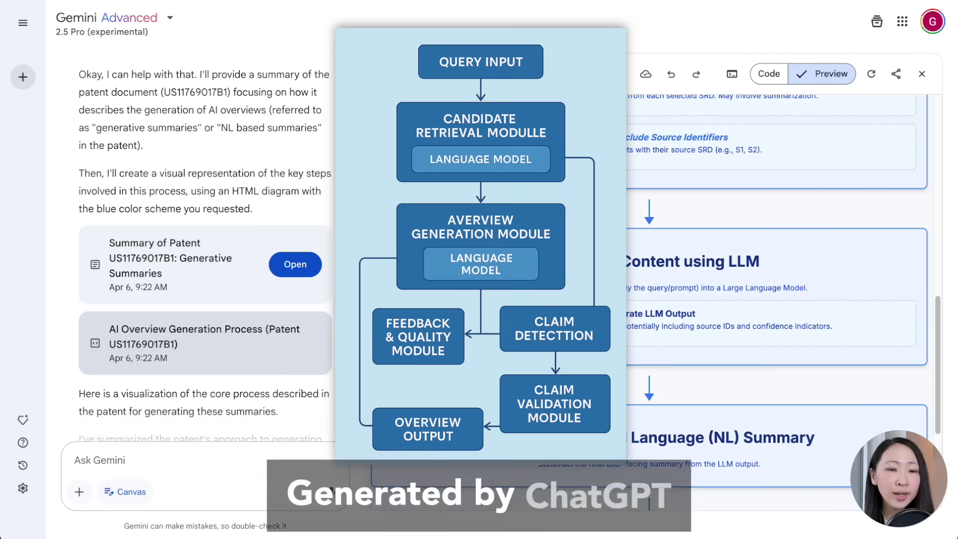
# Copy the public share link for the AI Overview Generation Process canvas and open the shared page
pyautogui.moveTo(938, 414); pyautogui.dragTo(934, 150)
pyautogui.click(896, 74)
pyautogui.click(594, 231)
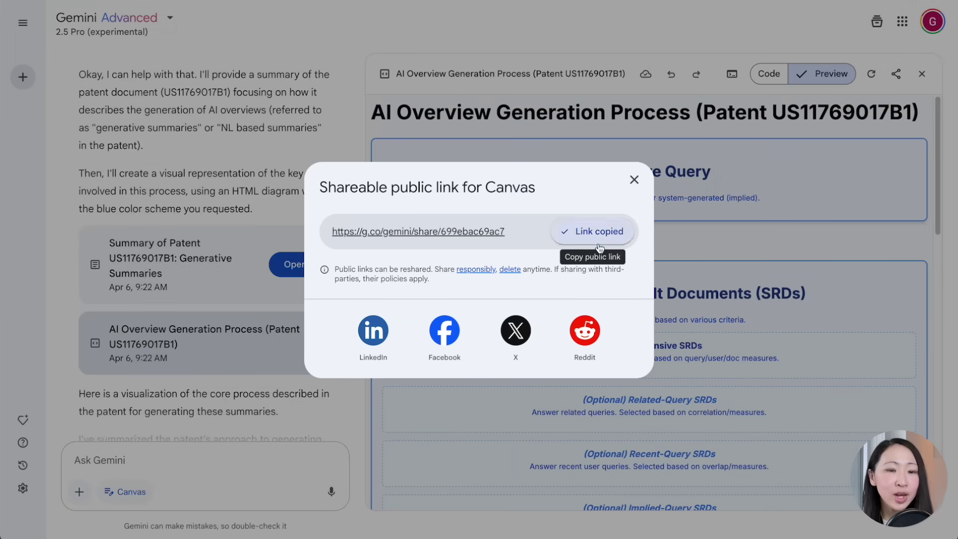
pyautogui.click(507, 38)
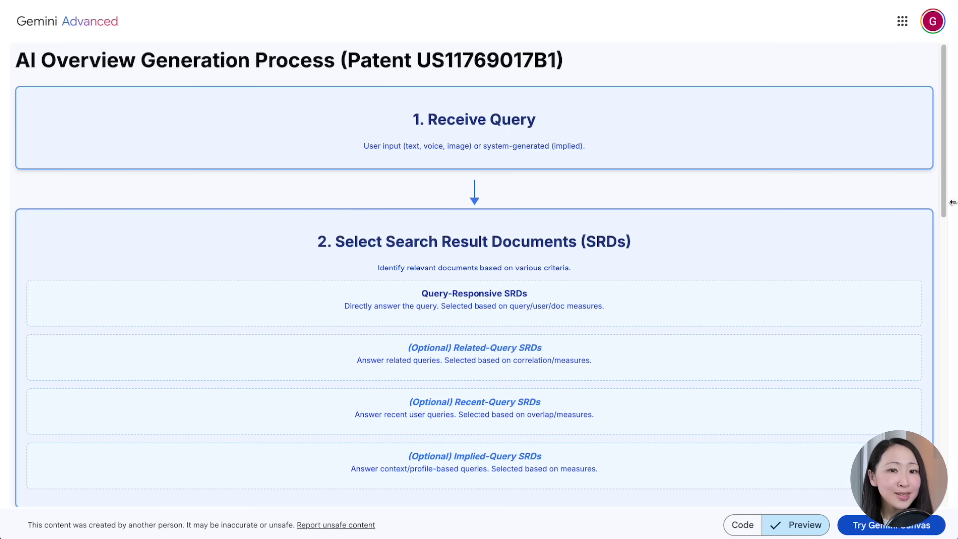
# Narrow the shared visualization's window and position it beside the patent PDF
pyautogui.moveTo(953, 202); pyautogui.dragTo(325, 204)
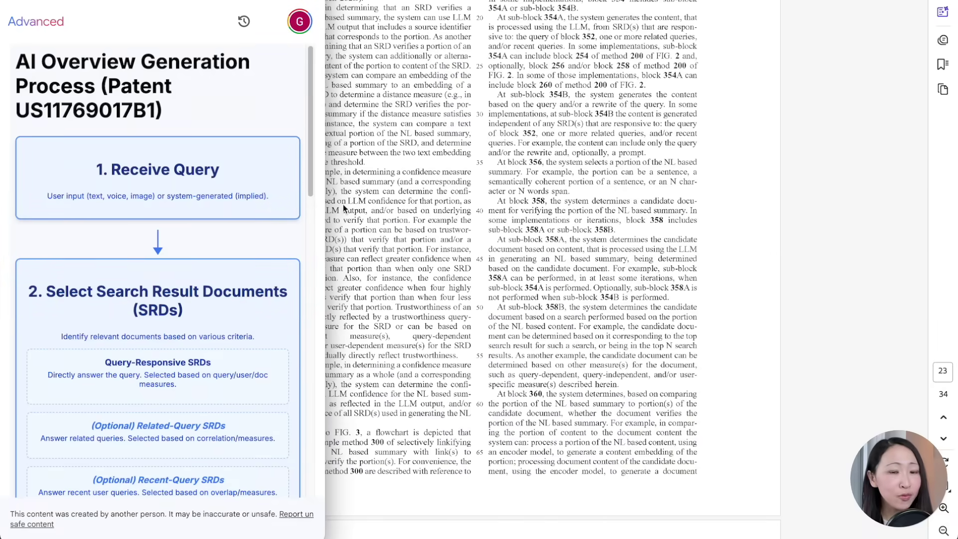
pyautogui.moveTo(149, 21)
pyautogui.mouseDown()
pyautogui.moveTo(442, 21)
pyautogui.moveTo(139, 21)
pyautogui.mouseUp()
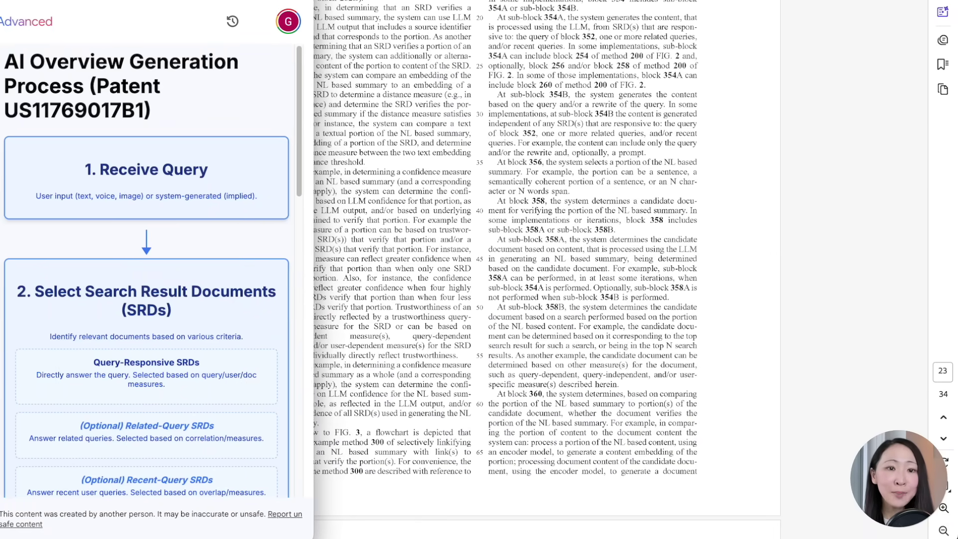
pyautogui.moveTo(310, 9); pyautogui.dragTo(324, 9)
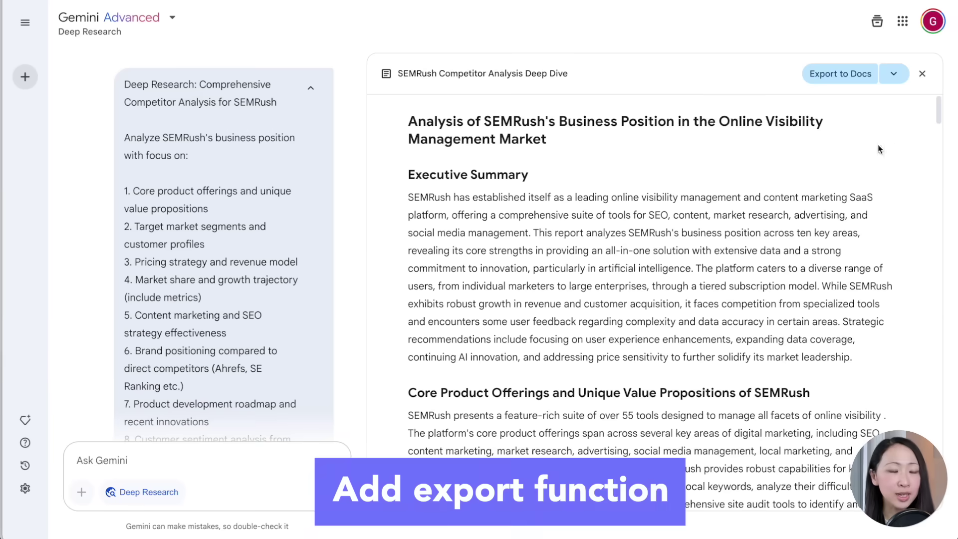
# Generate an Audio Overview from the SEMRush Competitor Analysis Deep Dive report
pyautogui.moveTo(938, 107); pyautogui.dragTo(934, 369)
pyautogui.click(892, 75)
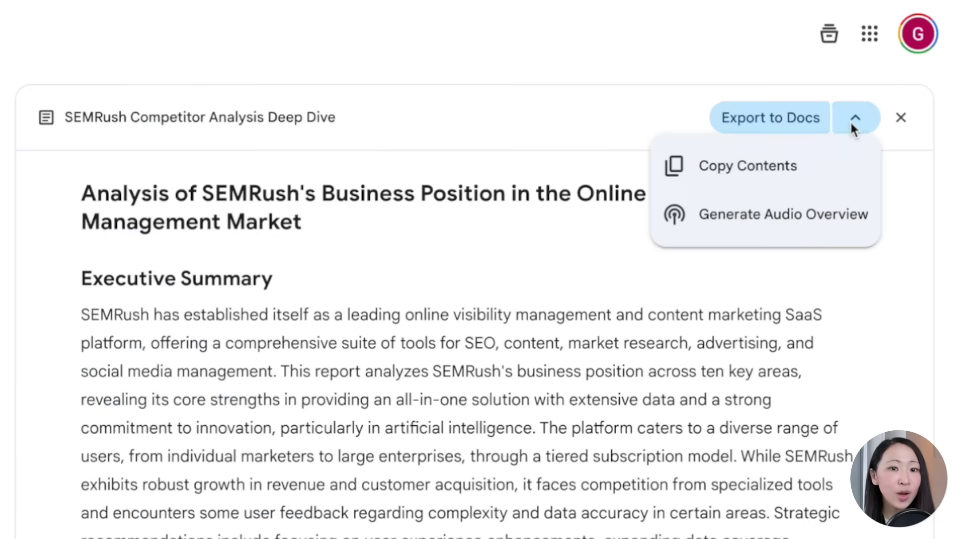
pyautogui.click(813, 215)
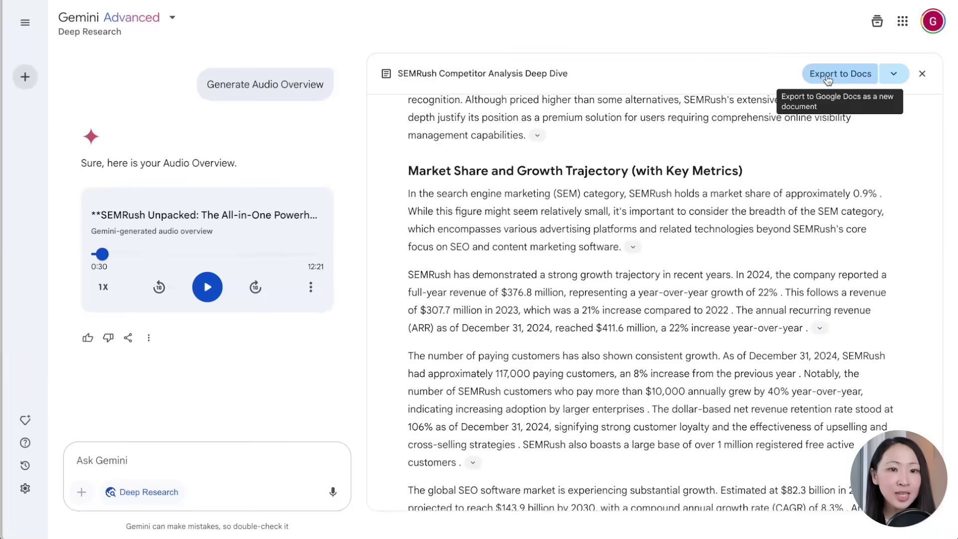
# Export the SEMRush report to Google Docs and look through the exported document
pyautogui.click(828, 74)
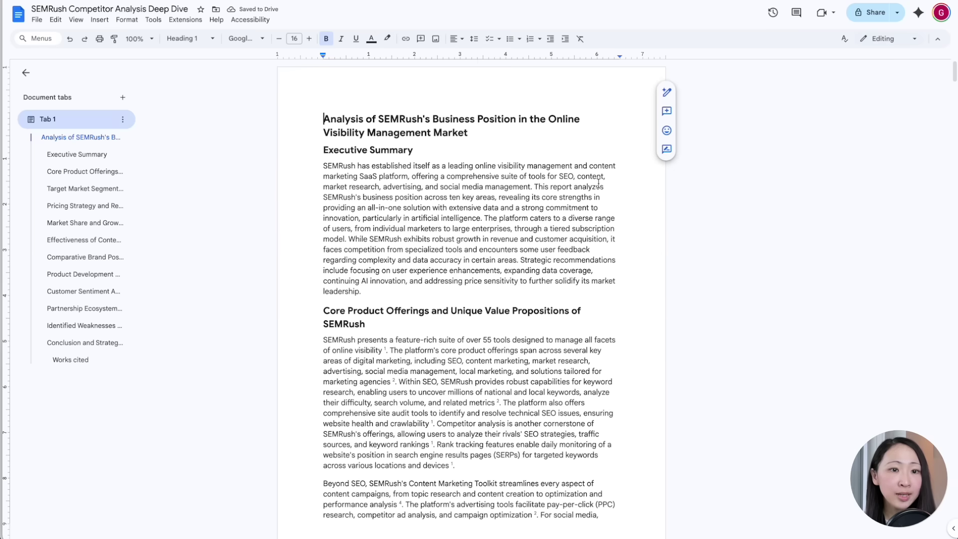
pyautogui.scroll(-2, 954, 82)
pyautogui.moveTo(953, 82); pyautogui.dragTo(956, 303)
# In Gemini, attach the SEMRush report DOCX and ask for interactive infographics: visual data stories with hover-reveal details and embedded statistics
pyautogui.click(36, 20)
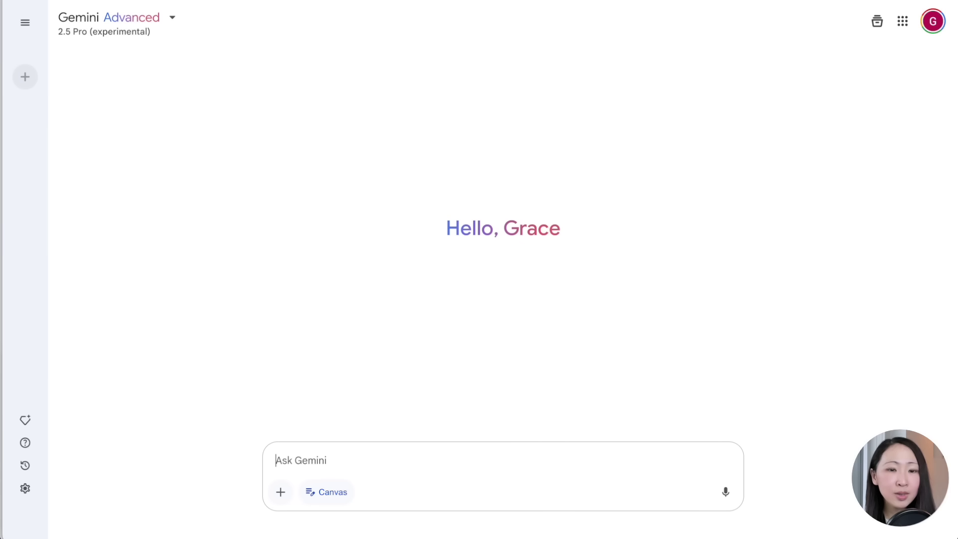
pyautogui.moveTo(504, 538); pyautogui.dragTo(505, 441)
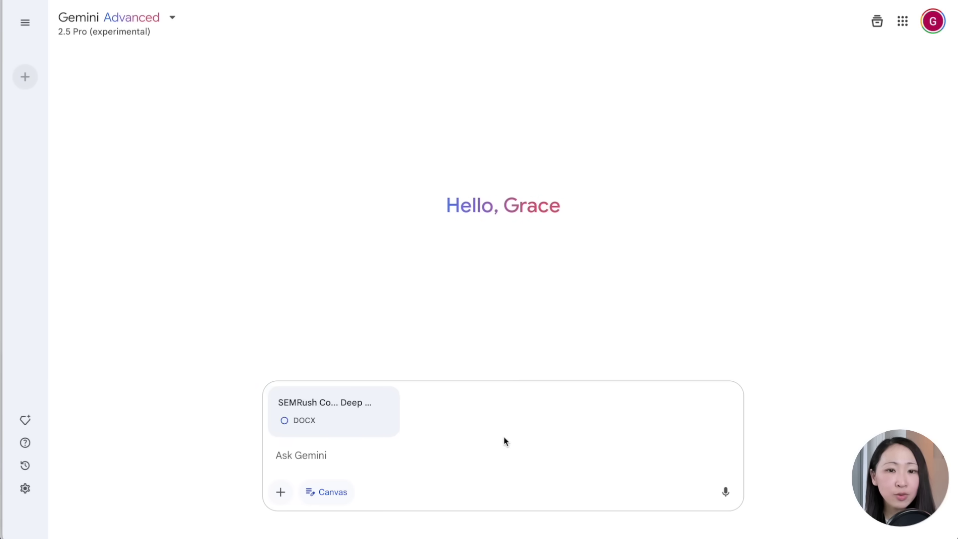
pyautogui.write('Can you turn this deep research report into interactive infographics - visual data stories with hover-reveal details and embedded statistics?')
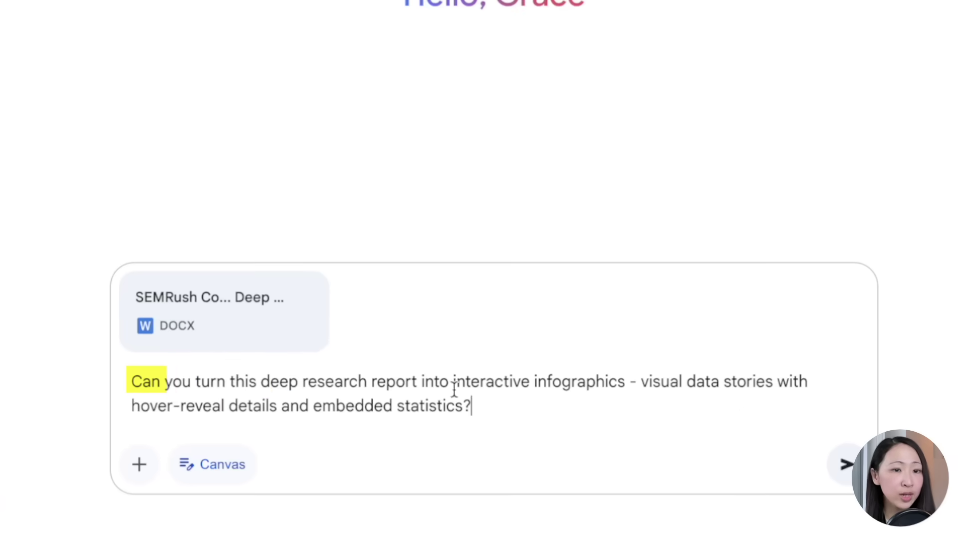
pyautogui.click(832, 468)
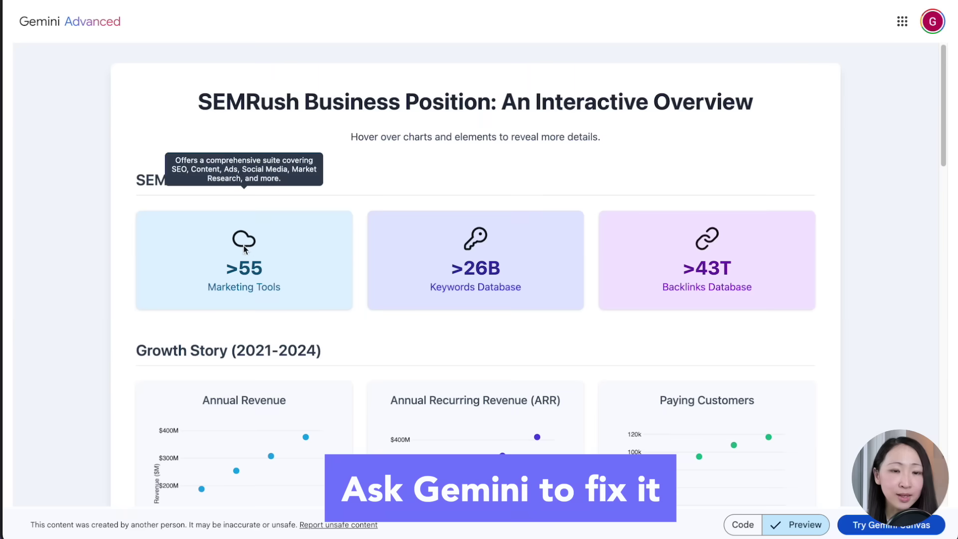
# Examine the SEMRush infographic's growth charts, user base, pricing tiers, competitive landscape and sentiment sections, including the chart tooltips
pyautogui.scroll(-4, 735, 228)
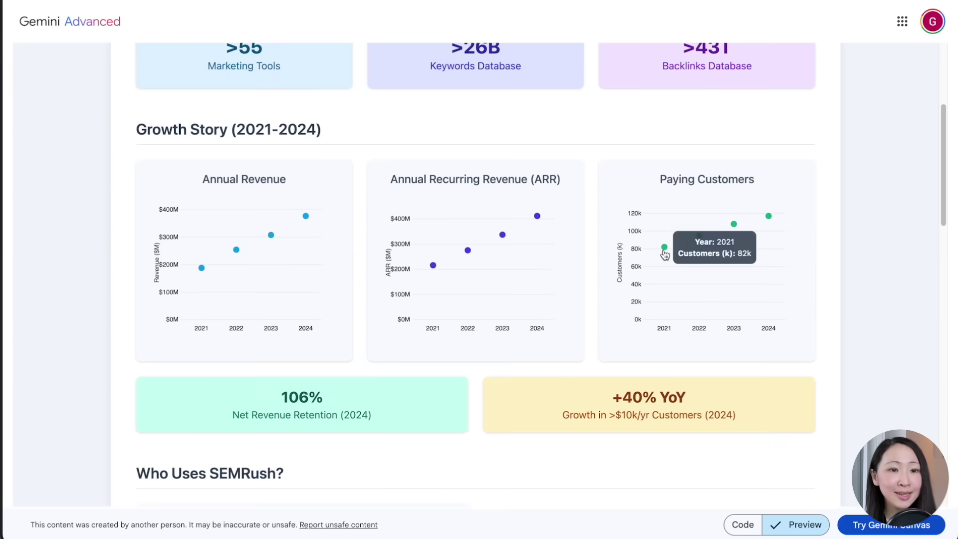
pyautogui.scroll(-5, 307, 236)
pyautogui.scroll(-3, 316, 202)
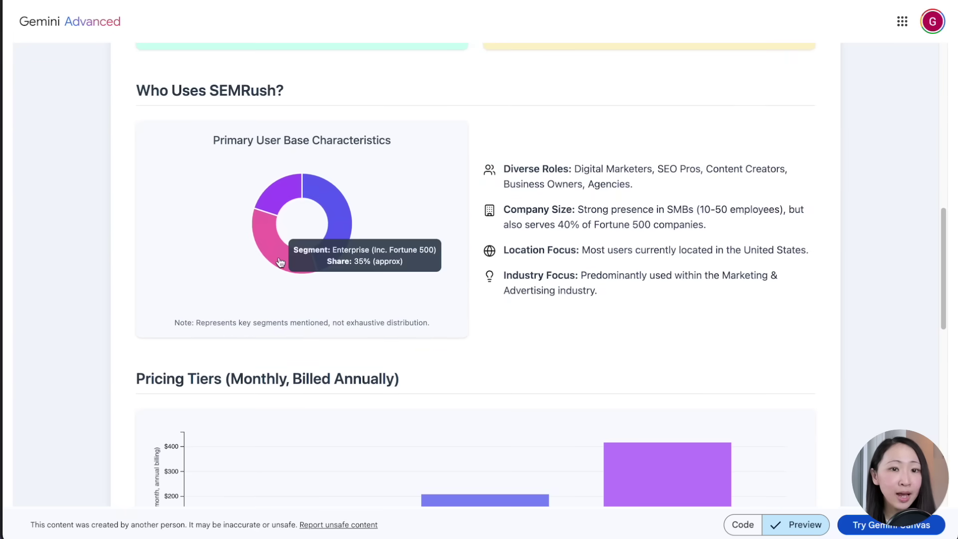
pyautogui.scroll(-5, 773, 277)
pyautogui.scroll(-5, 484, 280)
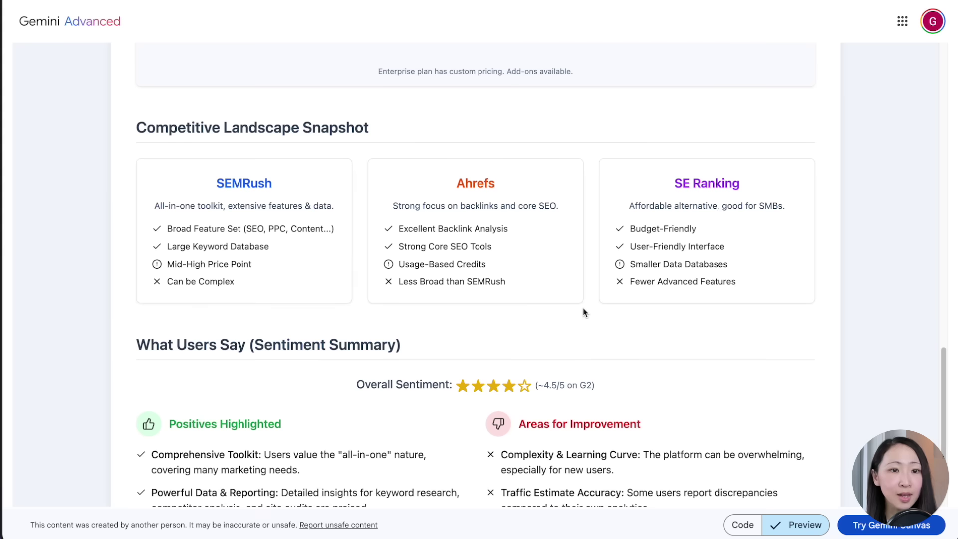
pyautogui.scroll(-3, 783, 295)
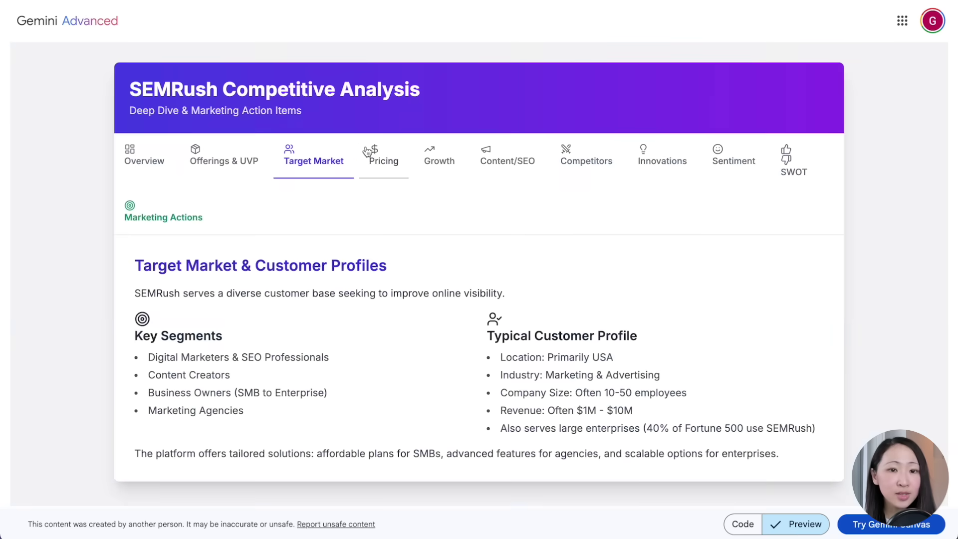
# Browse the Growth, Content/SEO, Sentiment and SWOT sections of the SEMRush Competitive Analysis page
pyautogui.click(440, 160)
pyautogui.click(503, 161)
pyautogui.click(714, 162)
pyautogui.click(788, 165)
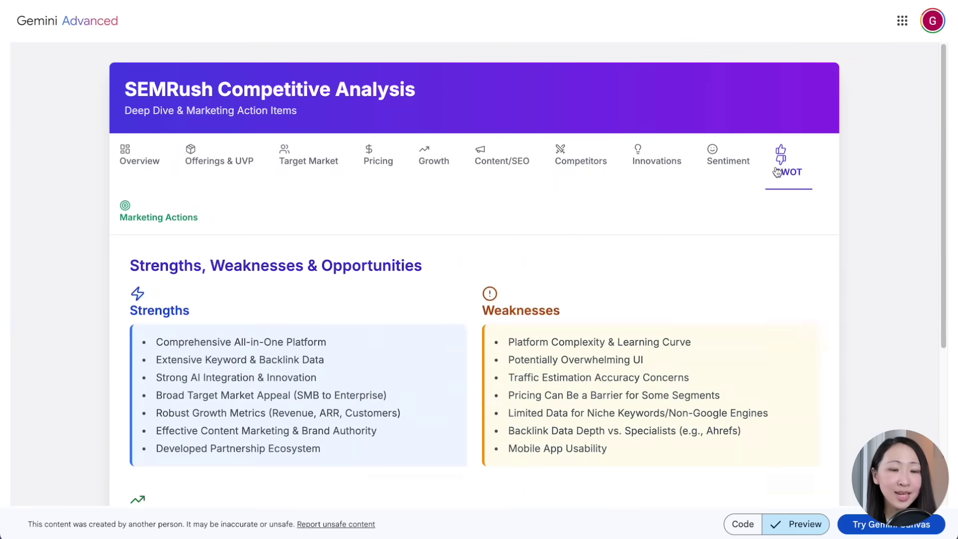
pyautogui.scroll(-5, 672, 231)
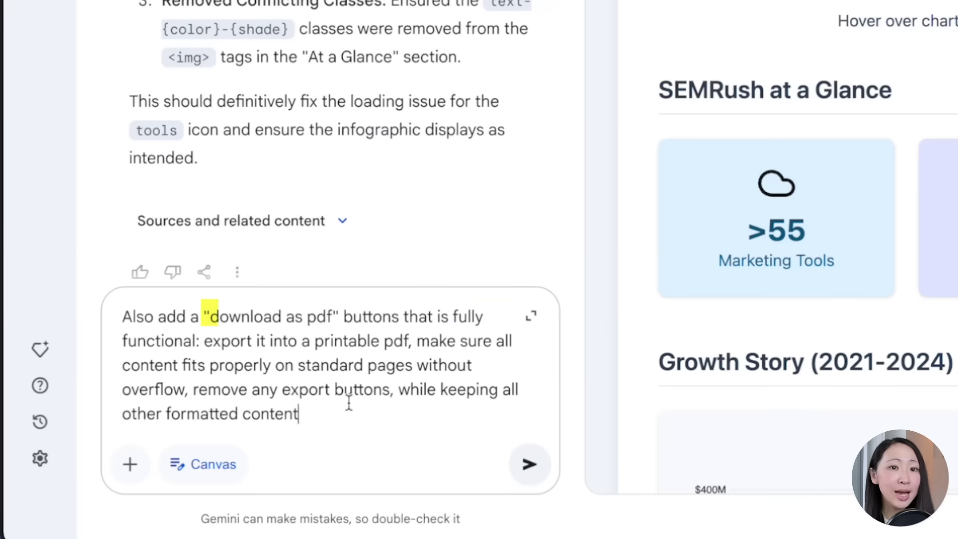
# Ask Gemini to add a fully functional "download as pdf" button for a printable PDF, try the download and open the infographic full page
pyautogui.press('Return')
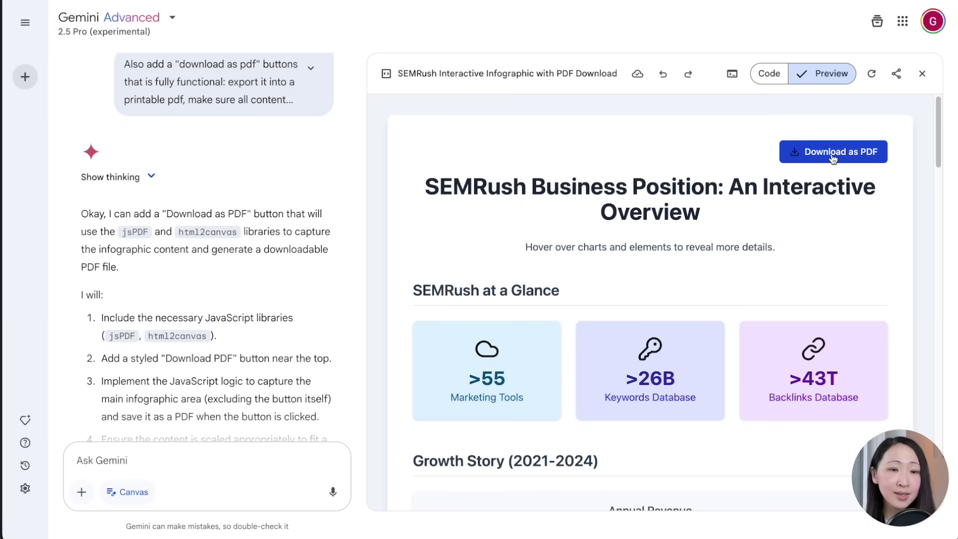
pyautogui.click(833, 154)
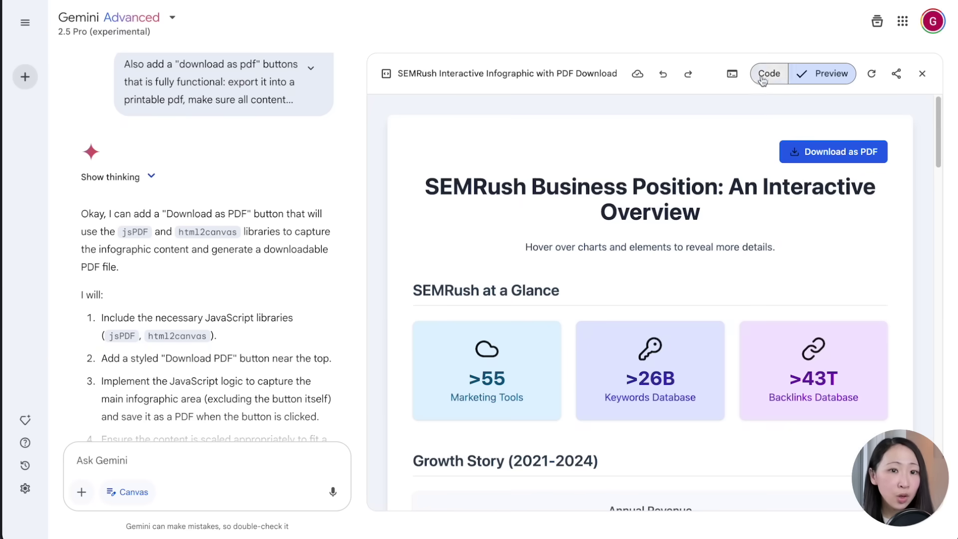
pyautogui.click(769, 74)
pyautogui.click(871, 74)
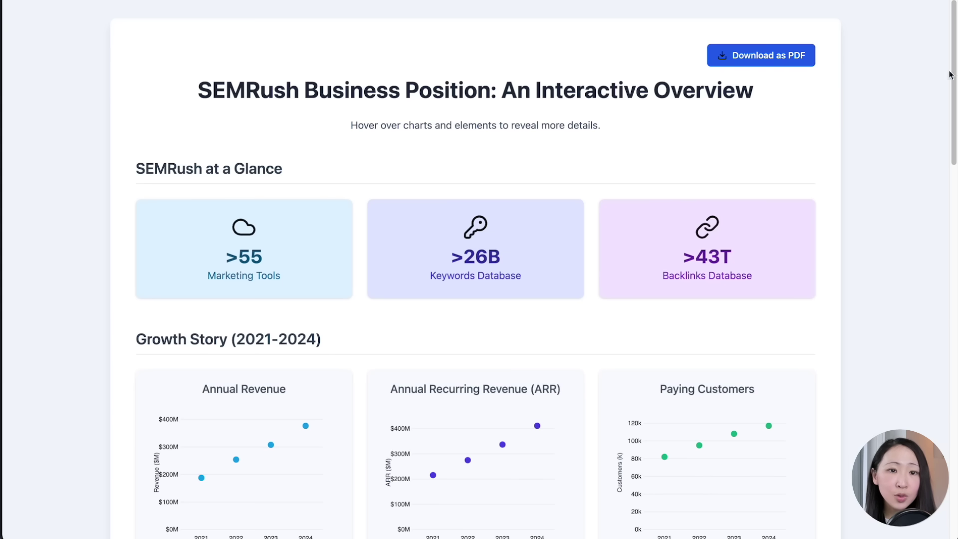
# Download the full-page SEMRush infographic as a PDF and look through semrush-infographic.pdf
pyautogui.scroll(-1, 699, 90)
pyautogui.scroll(1, 449, 108)
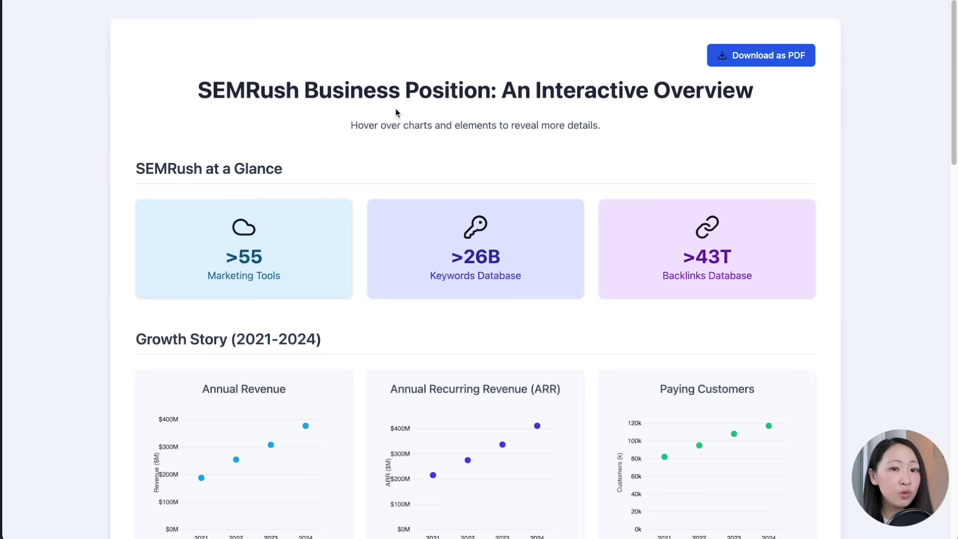
pyautogui.click(793, 63)
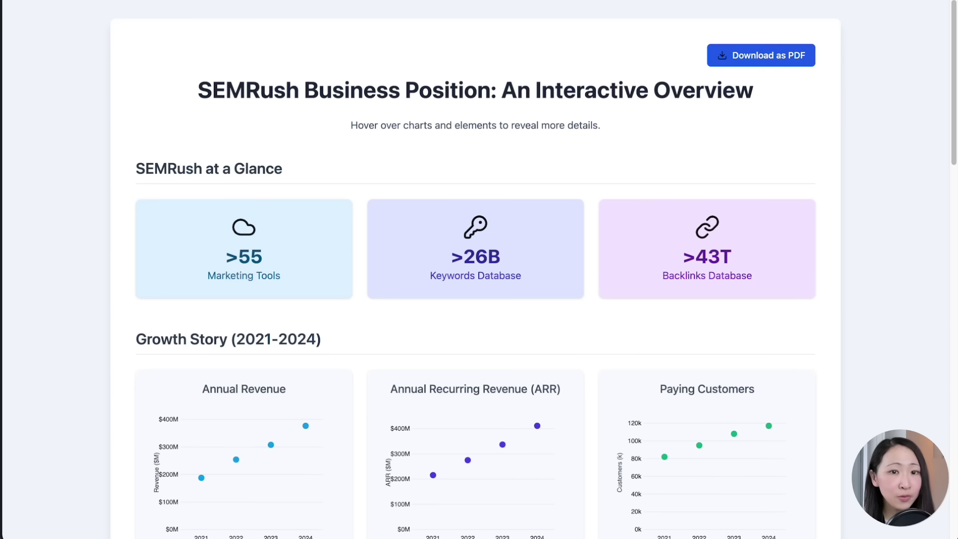
pyautogui.click(805, 39)
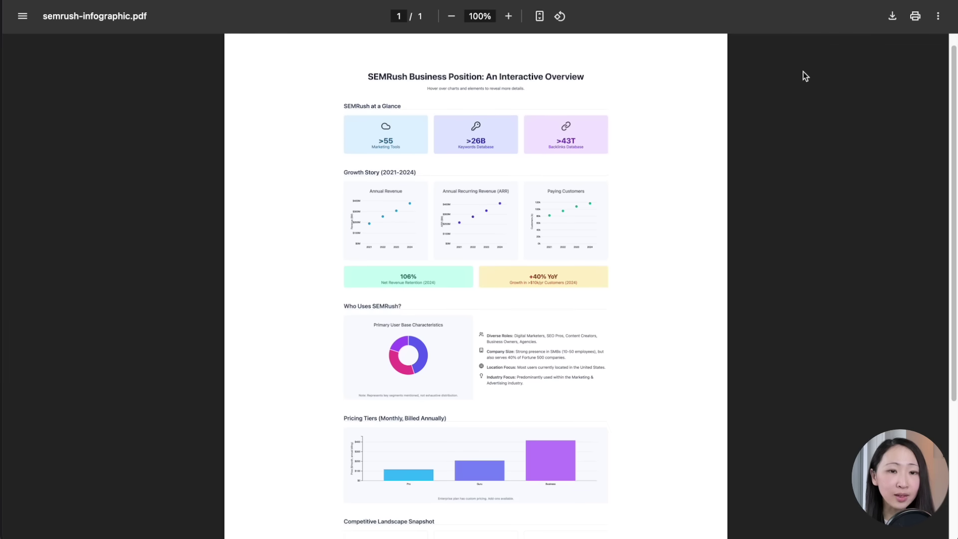
pyautogui.moveTo(954, 59); pyautogui.dragTo(943, 166)
pyautogui.press('super+w')
# Download the SEMRush infographic as a JPG and look through semrush-infographic.jpg
pyautogui.click(768, 61)
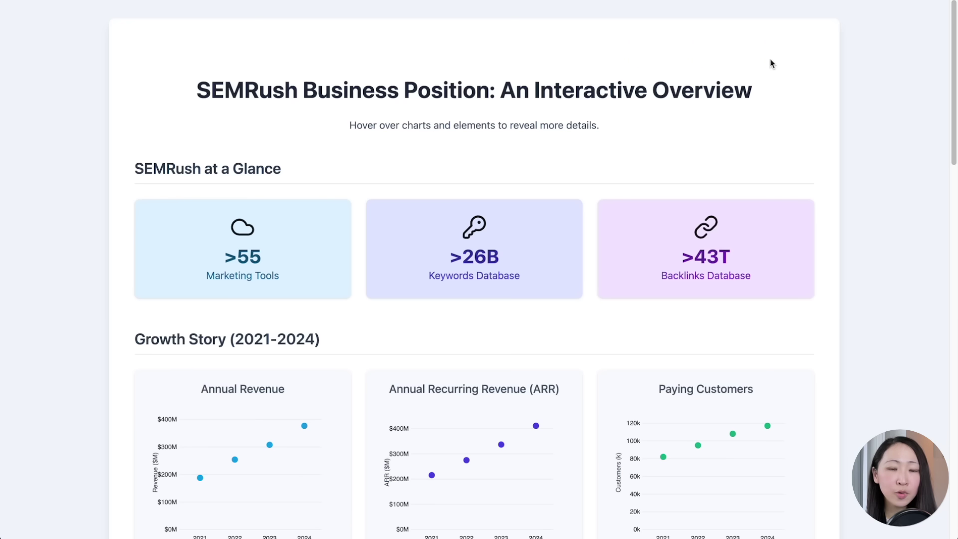
pyautogui.click(809, 15)
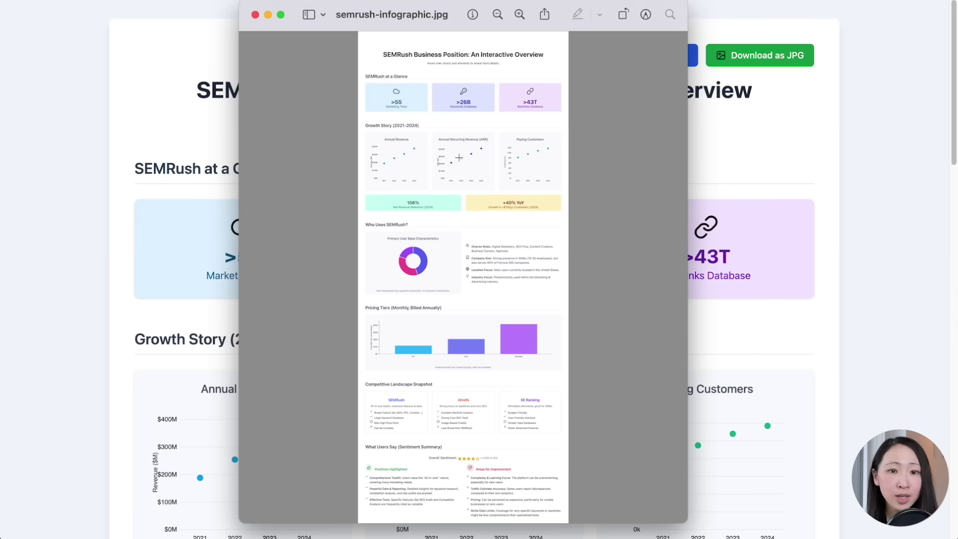
pyautogui.scroll(5, 517, 186)
pyautogui.scroll(-3, 499, 187)
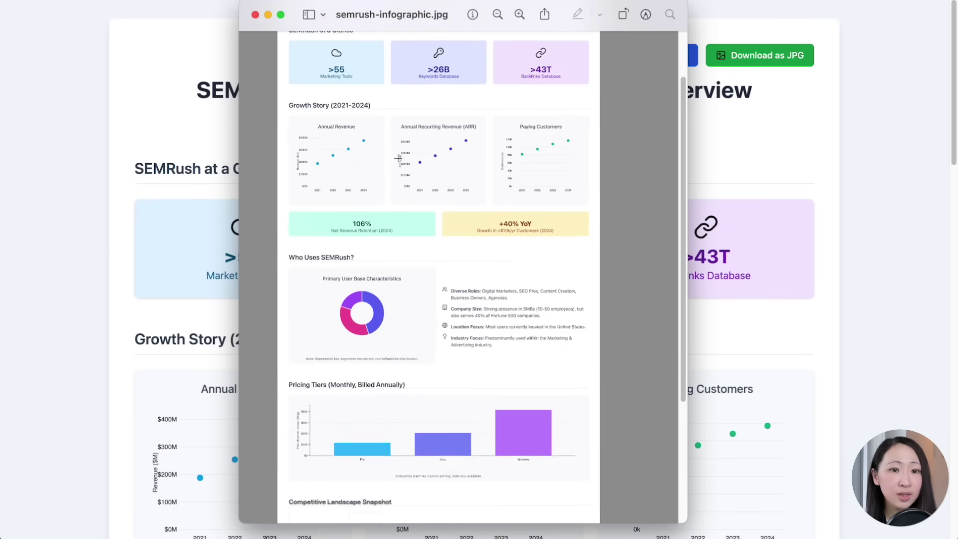
pyautogui.scroll(-10, 492, 189)
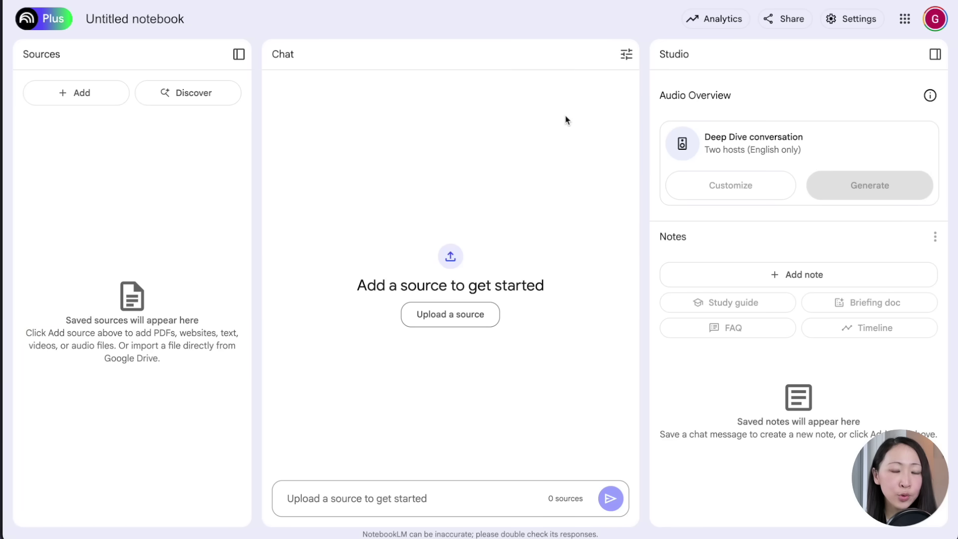
# Switch to an untitled NotebookLM notebook and try source discovery with the "I'm feeling curious" option
pyautogui.click(206, 93)
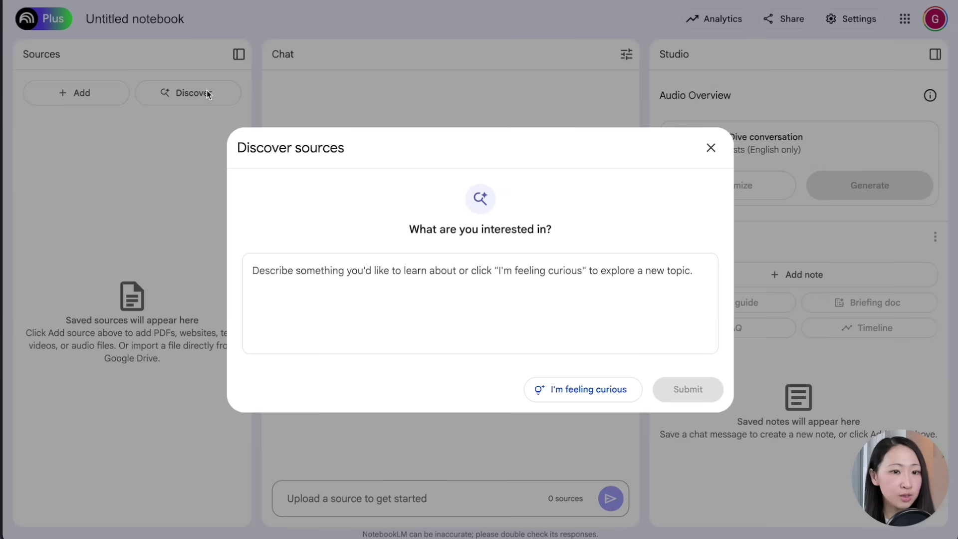
pyautogui.click(709, 147)
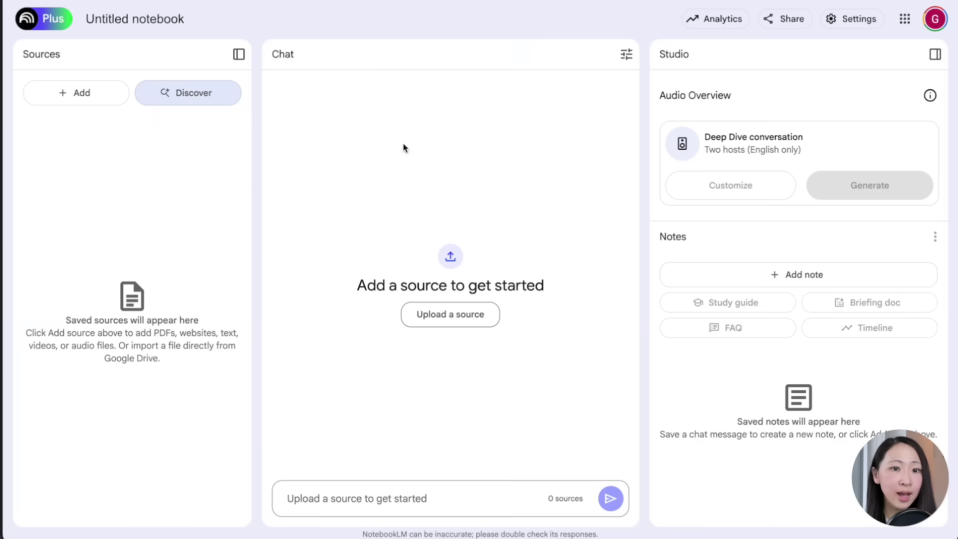
pyautogui.click(100, 97)
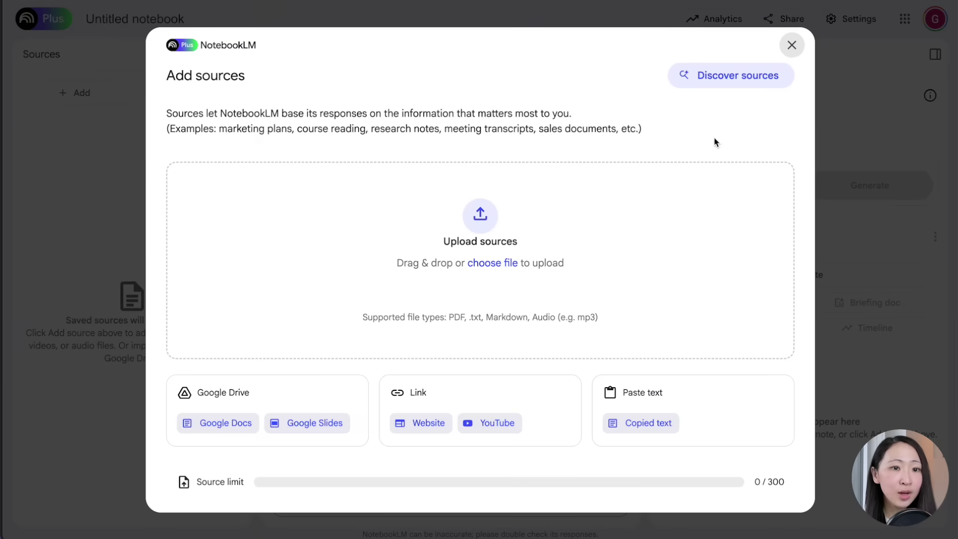
pyautogui.click(732, 92)
pyautogui.click(588, 392)
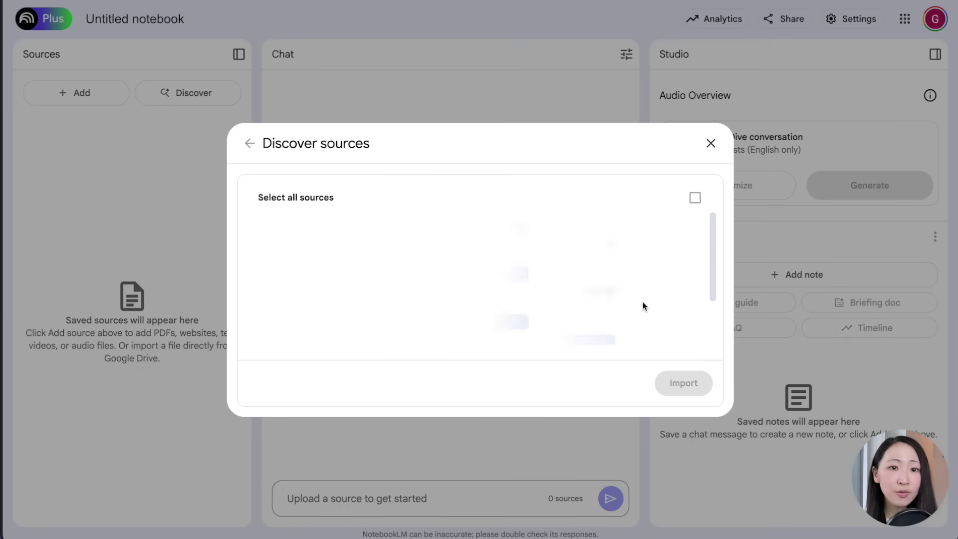
pyautogui.moveTo(712, 230); pyautogui.dragTo(709, 332)
pyautogui.click(249, 143)
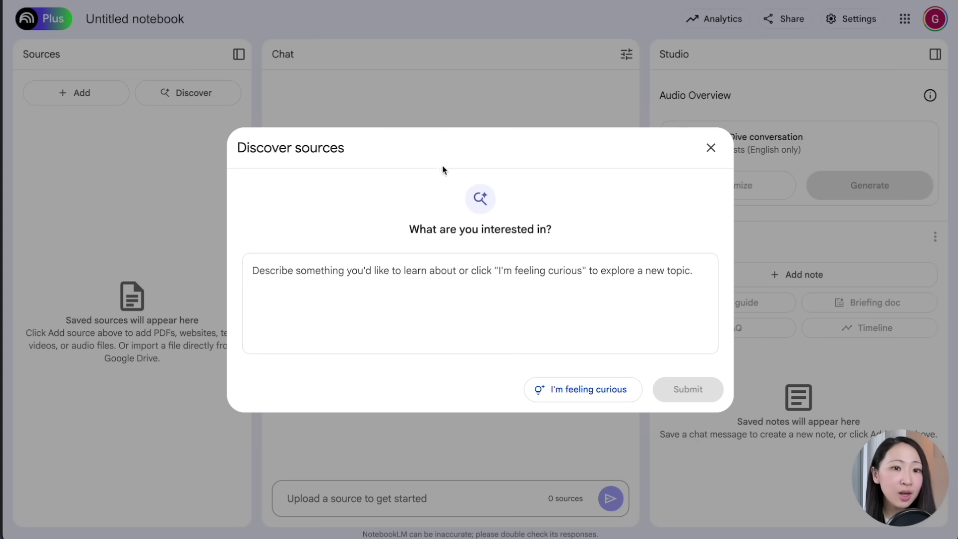
# Discover sources for "Research reports about core industry trends in EdTech" and review the suggestions
pyautogui.click(415, 280)
pyautogui.write('Research reports about core industry trends in EdTech')
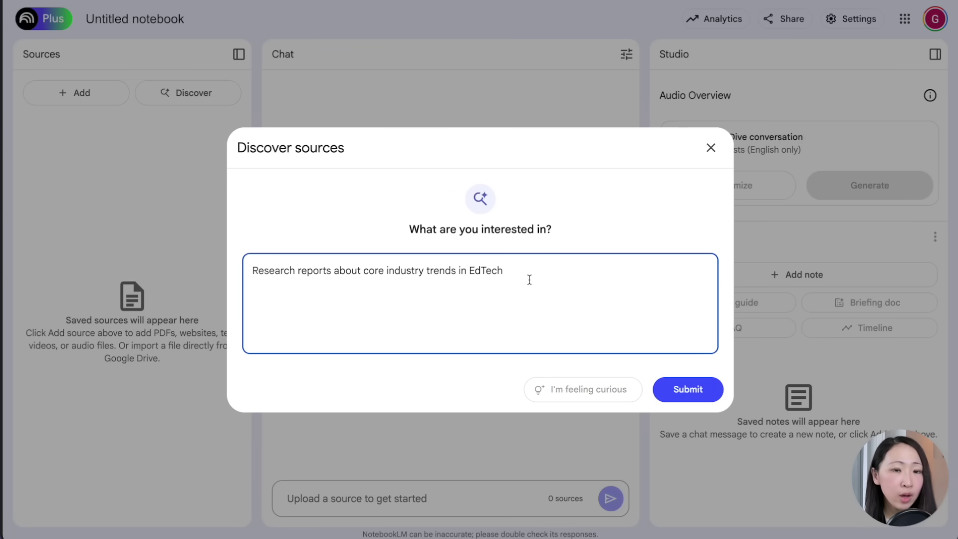
pyautogui.click(688, 390)
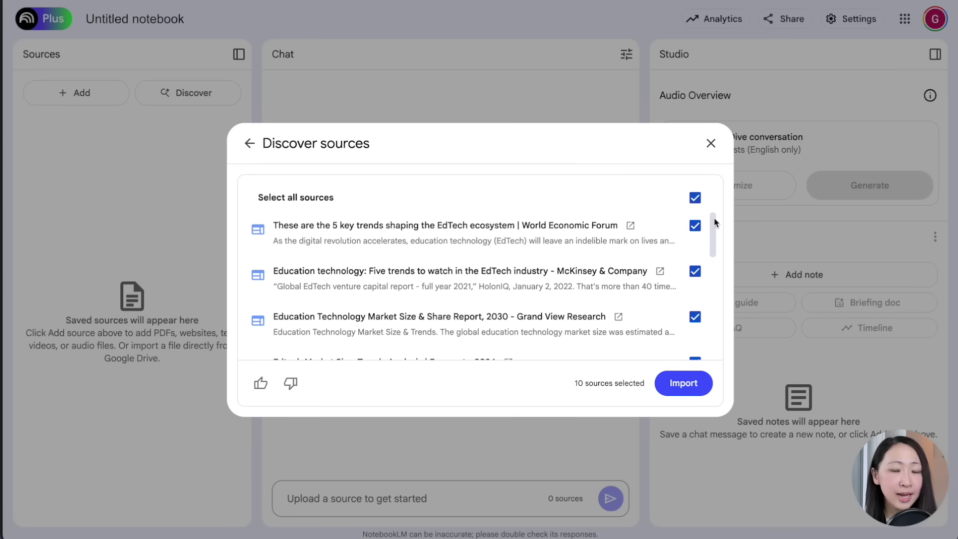
pyautogui.moveTo(714, 220)
pyautogui.mouseDown()
pyautogui.moveTo(707, 337)
pyautogui.moveTo(711, 211)
pyautogui.mouseUp()
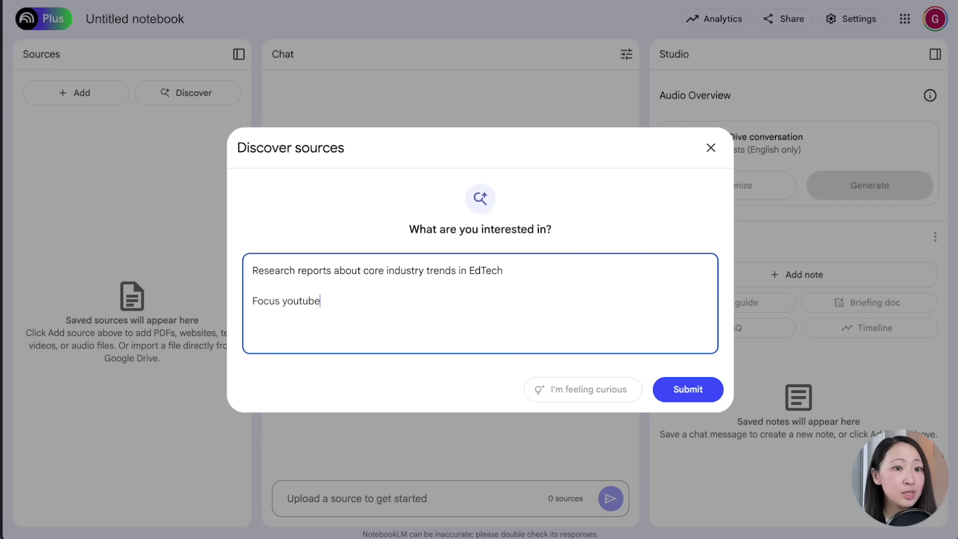
# Repeat the EdTech source search with the added line "Focus youtube" and look through the suggested sources
pyautogui.click(676, 390)
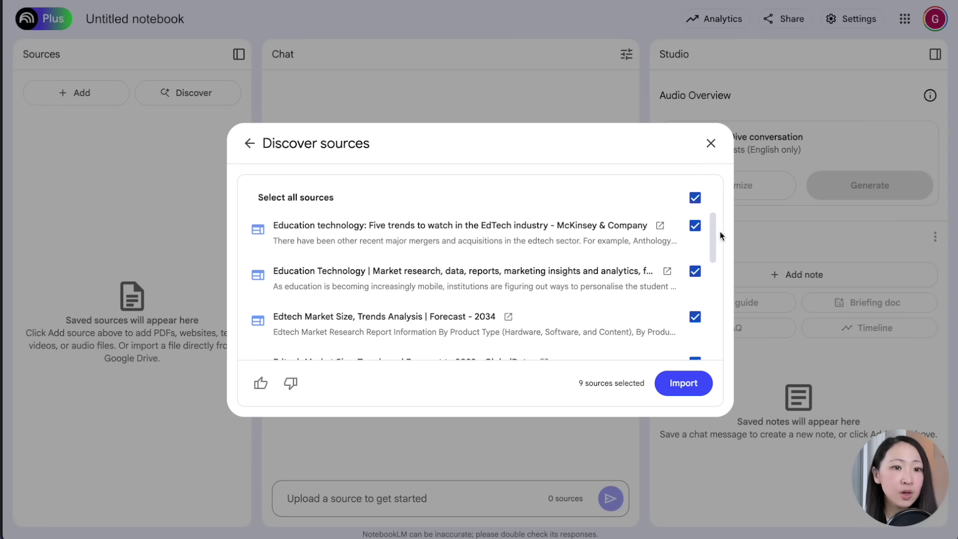
pyautogui.moveTo(720, 230); pyautogui.dragTo(717, 275)
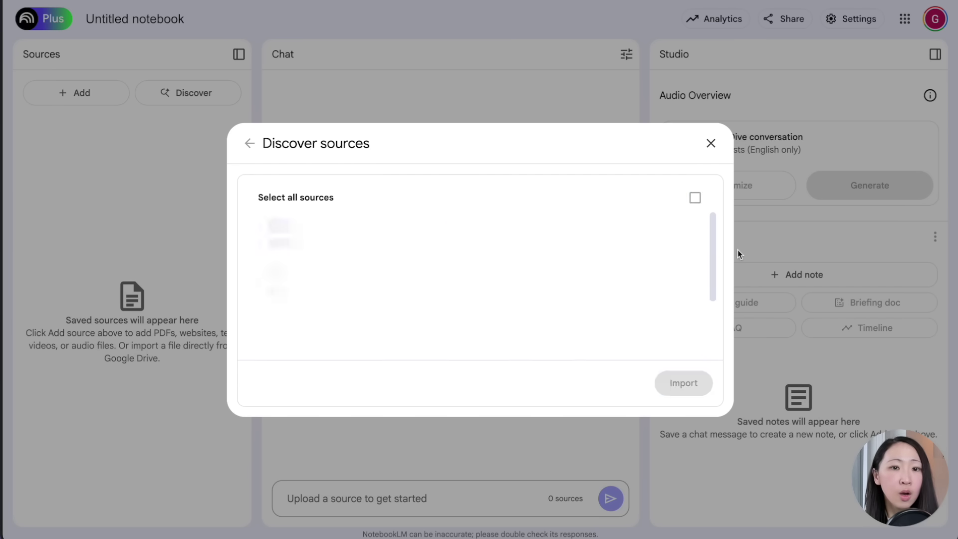
pyautogui.moveTo(713, 227); pyautogui.dragTo(711, 242)
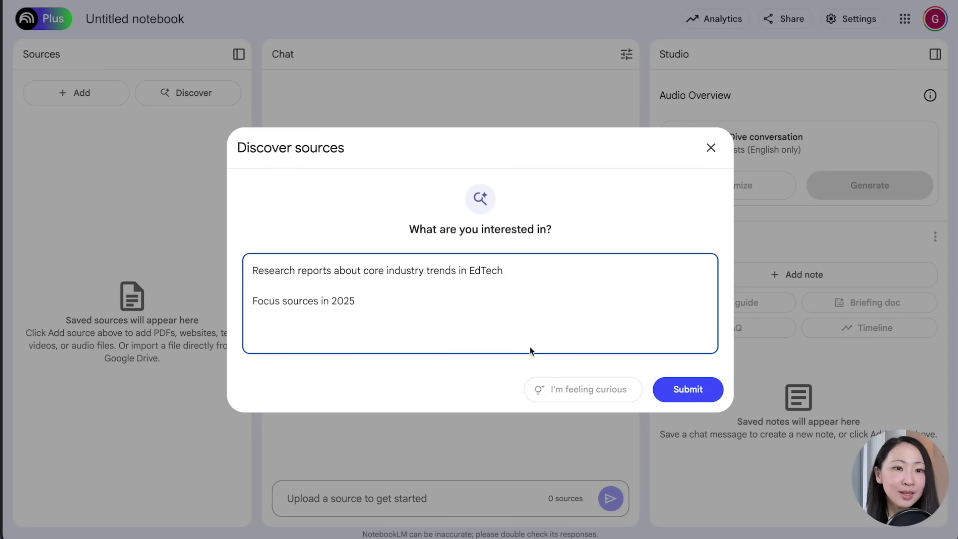
# Discover EdTech sources with the added line "Focus sources in 2025" and import all suggested sources
pyautogui.click(688, 390)
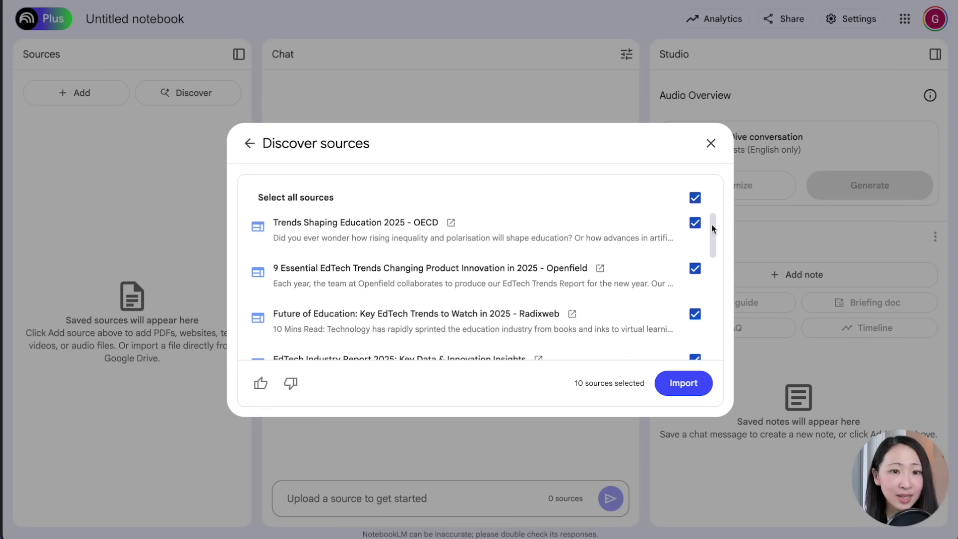
pyautogui.moveTo(712, 224); pyautogui.dragTo(721, 340)
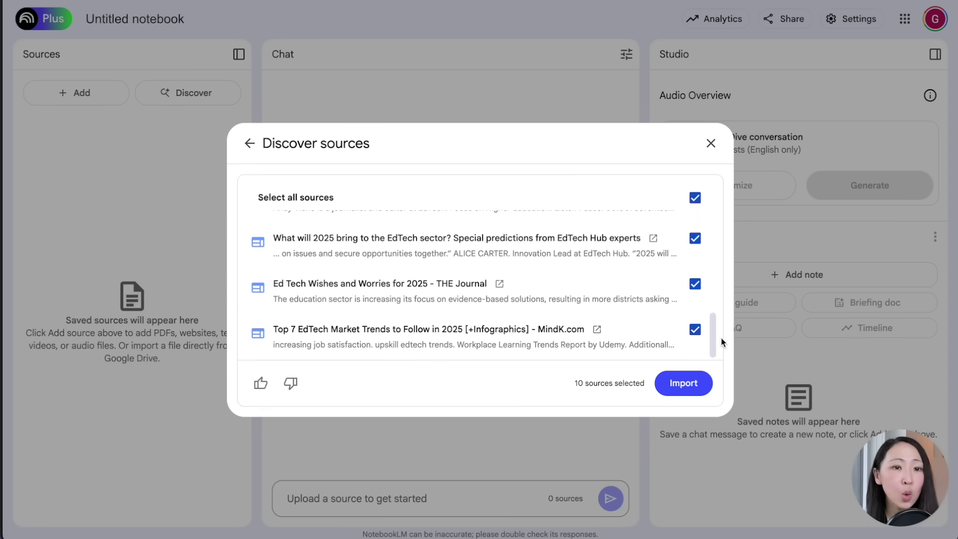
pyautogui.click(683, 383)
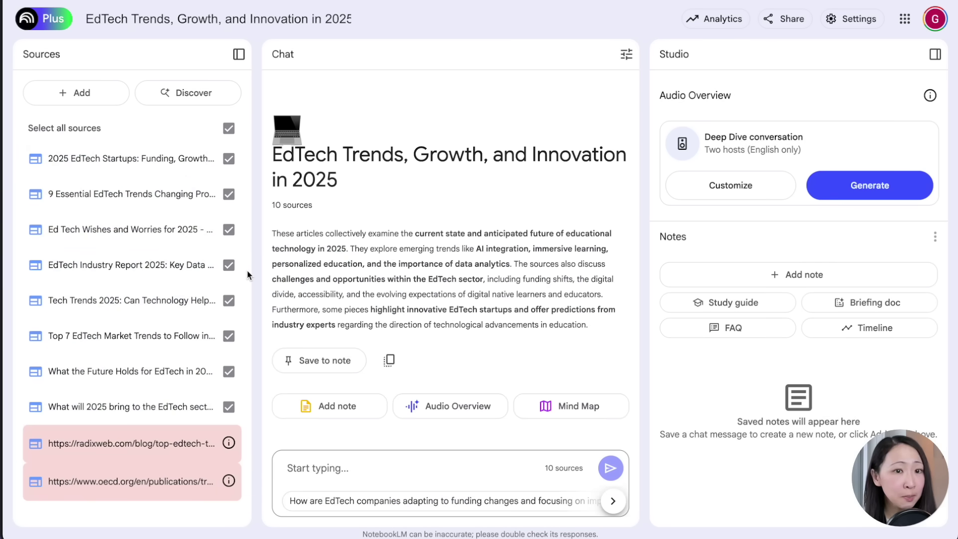
# Remove the two failed sources, the oecd.org and radixweb.com links, from the notebook
pyautogui.click(35, 481)
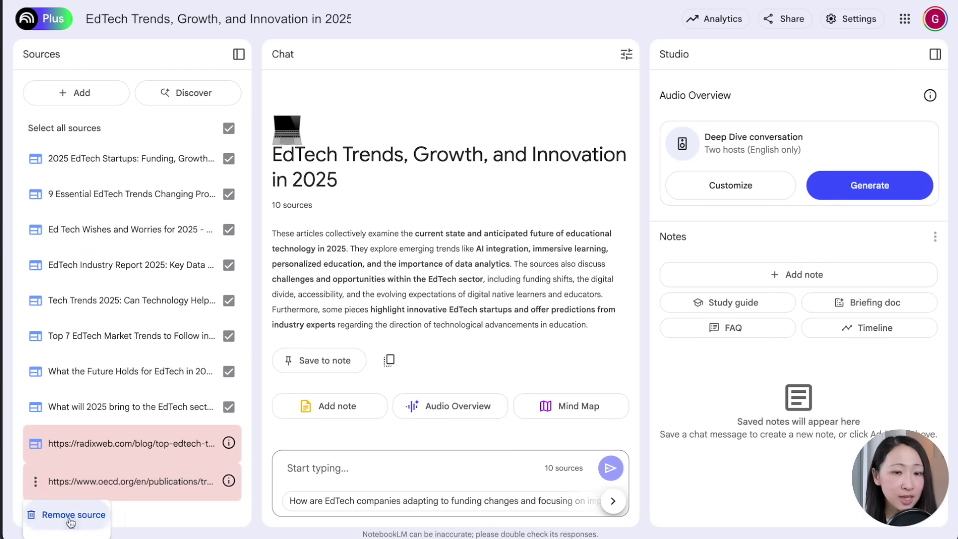
pyautogui.click(69, 513)
pyautogui.click(681, 284)
pyautogui.click(35, 443)
pyautogui.click(73, 476)
pyautogui.click(681, 287)
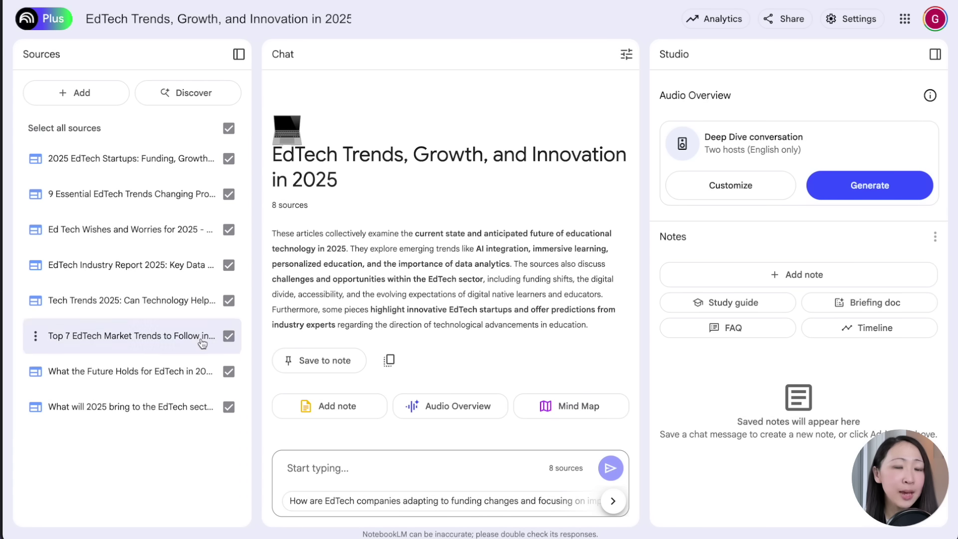
# Ask the notebook to identify core EdTech trends, adjacent industry developments and key social and technological shifts affecting consumer behavior, without including any citations
pyautogui.click(374, 468)
pyautogui.write('Identify - Core industry trends in EdTech - Adjacent industry developments that could impact this field - Key social and technological shifts affecting consumer behavior  Without including any citations')
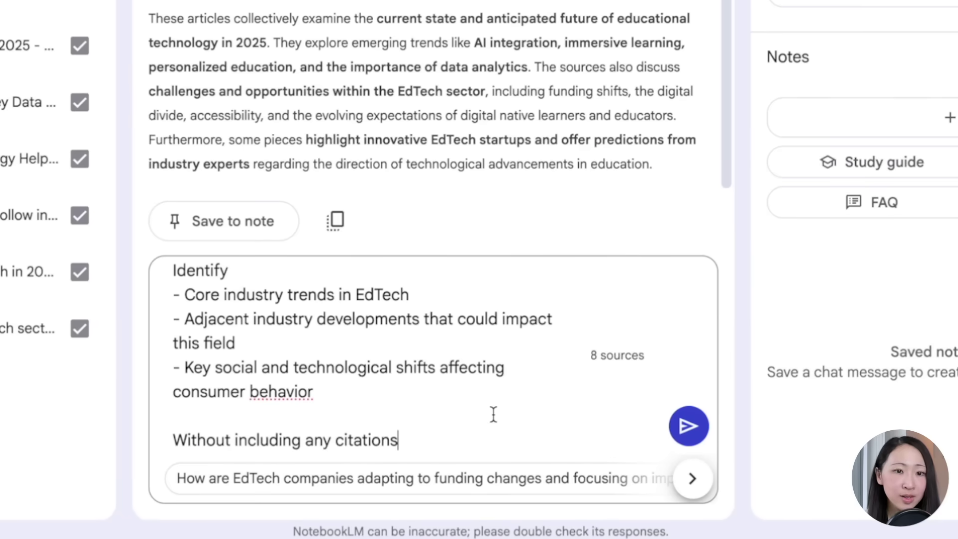
pyautogui.click(683, 430)
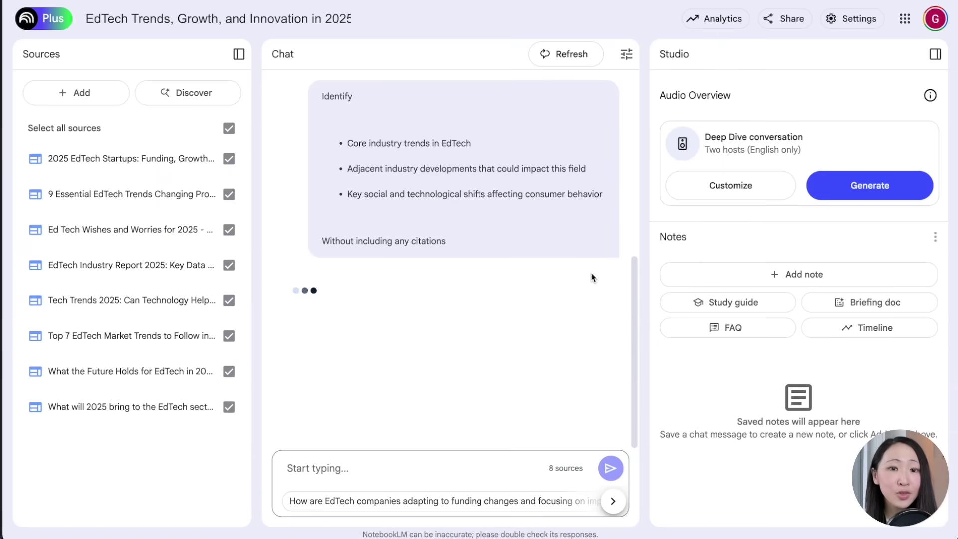
# Read through the EdTech trends answer, save it as a note and copy its text
pyautogui.scroll(-2, 639, 197)
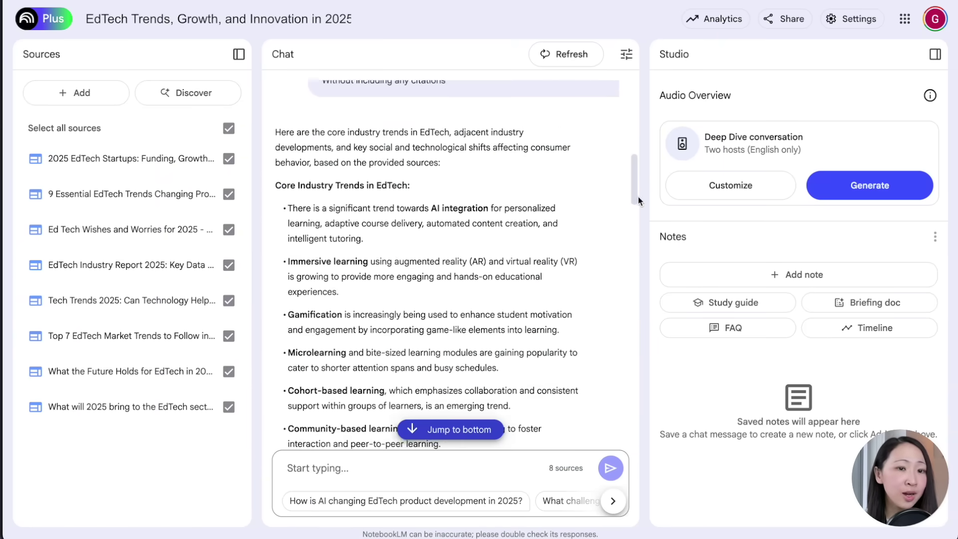
pyautogui.scroll(-10, 560, 301)
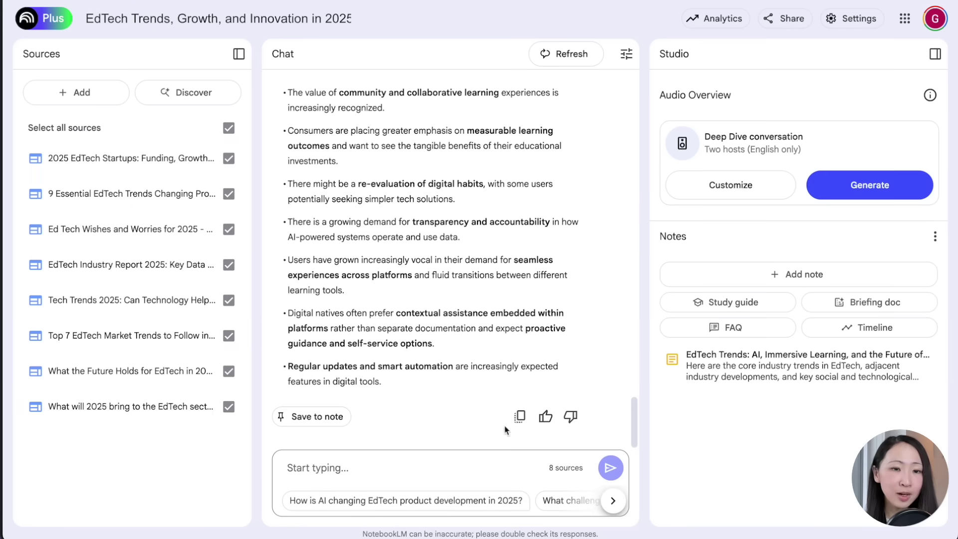
pyautogui.click(519, 417)
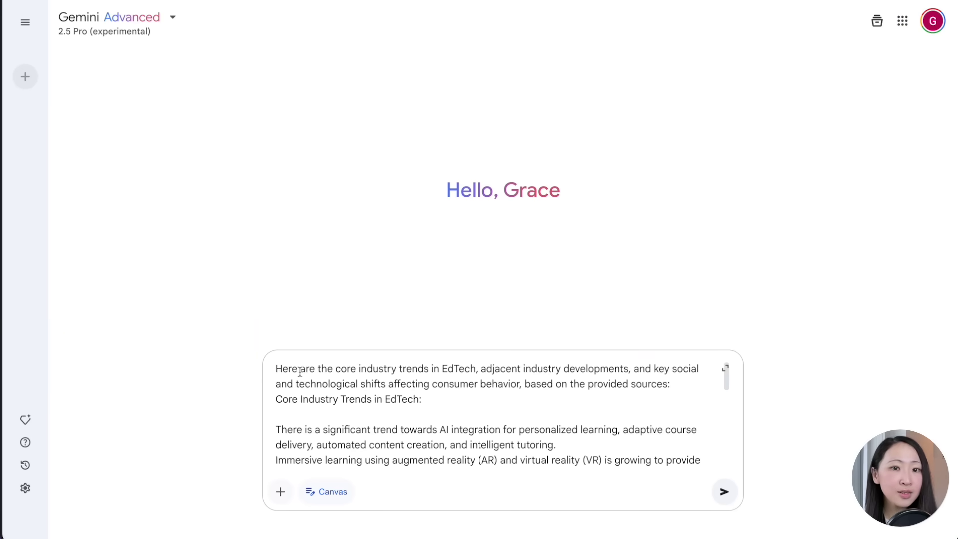
# In Gemini Canvas, paste the trends and request an interactive EdTech opportunity map with trend timeline, opportunity sizing, decision trees and dynamic dashboard code
pyautogui.click(299, 364)
pyautogui.hotkey('ctrl', 'v')
pyautogui.scroll(1, 288, 420)
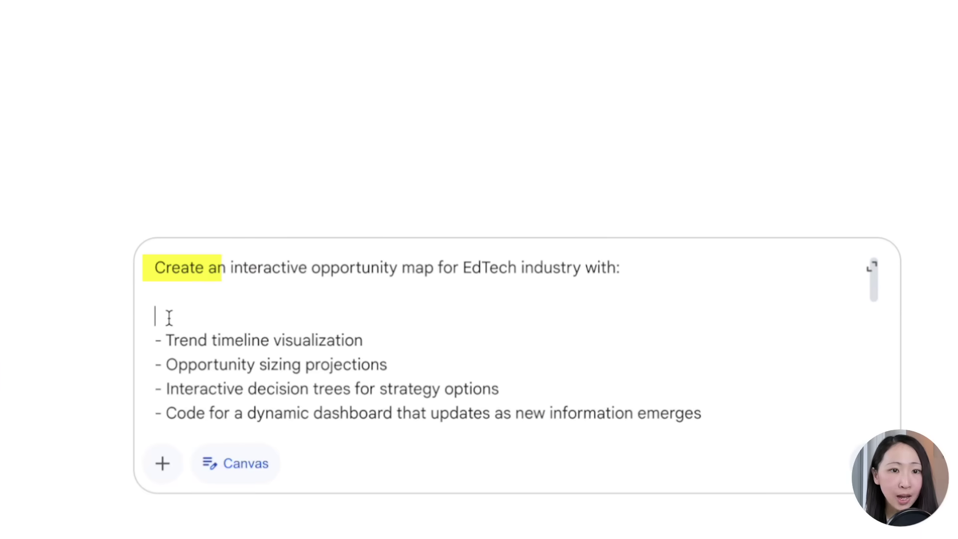
pyautogui.press('BackSpace')
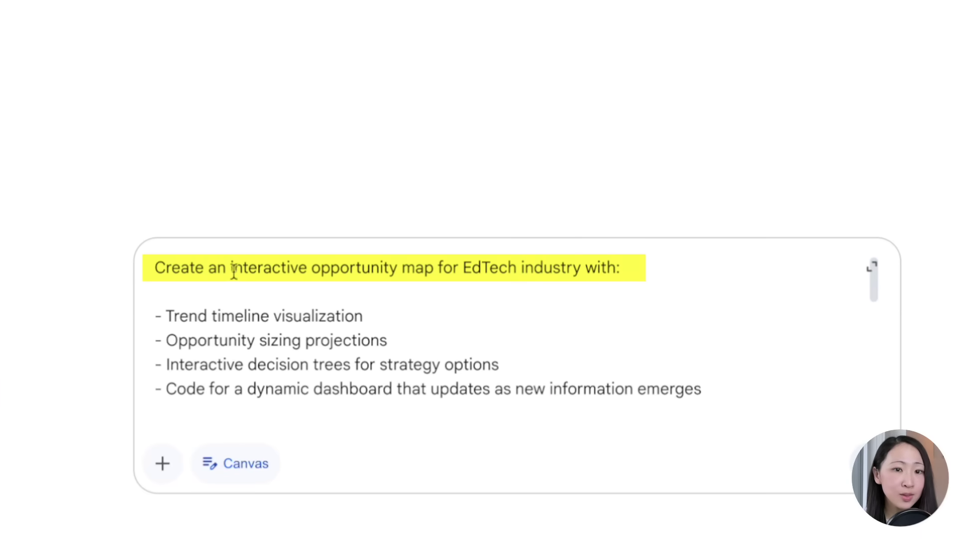
pyautogui.press('Return')
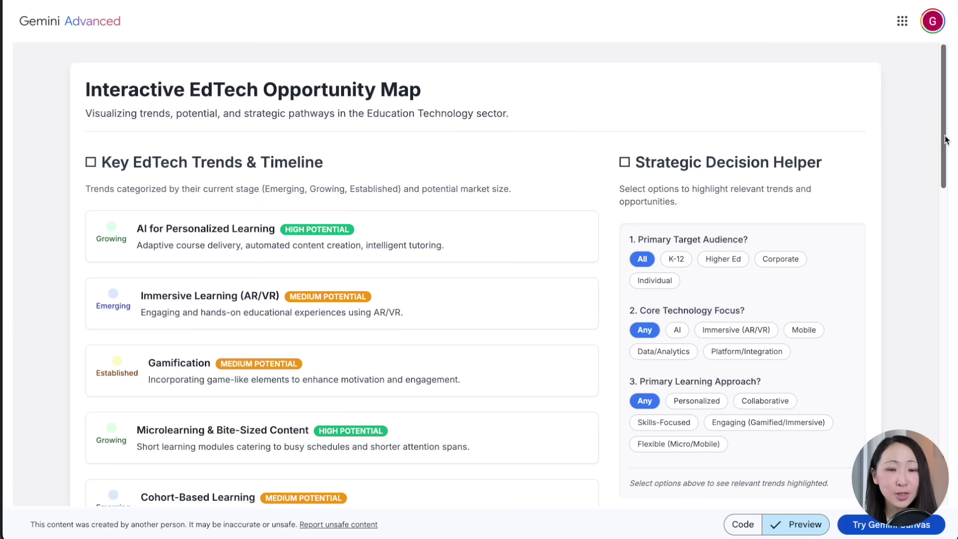
# Try the opportunity map's decision helper with the Corporate audience, Any technology focus and Skills-Focused learning approach, and review the highlighted trends
pyautogui.scroll(-1, 948, 144)
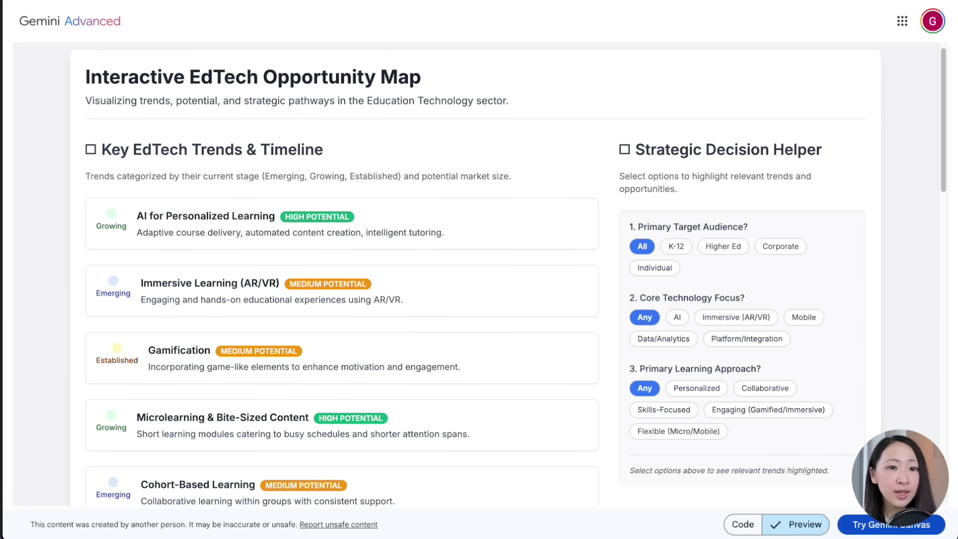
pyautogui.moveTo(943, 107); pyautogui.dragTo(944, 133)
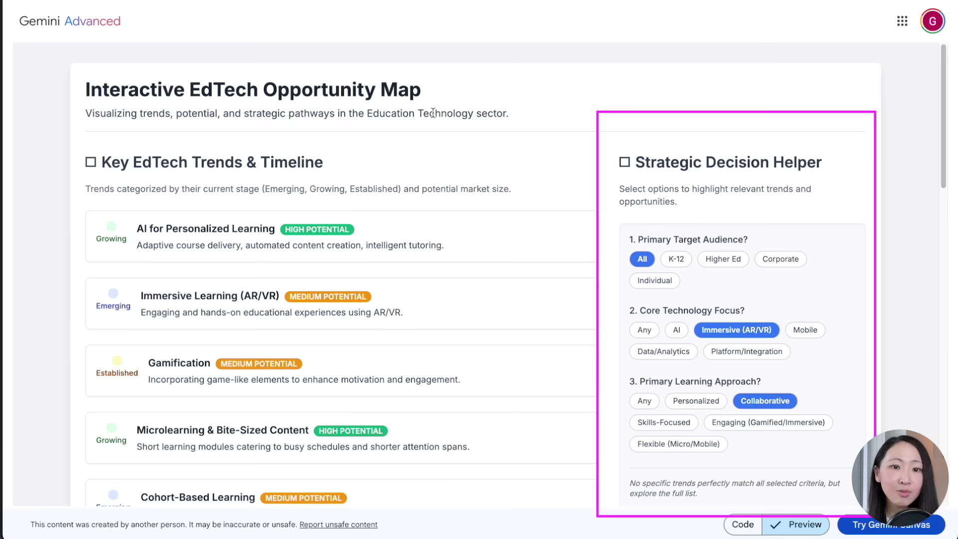
pyautogui.click(645, 330)
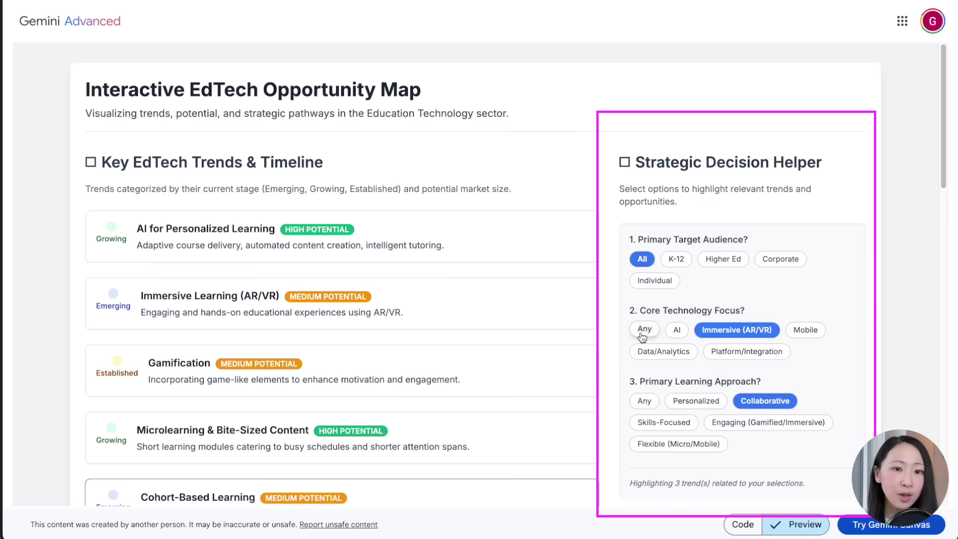
pyautogui.click(664, 397)
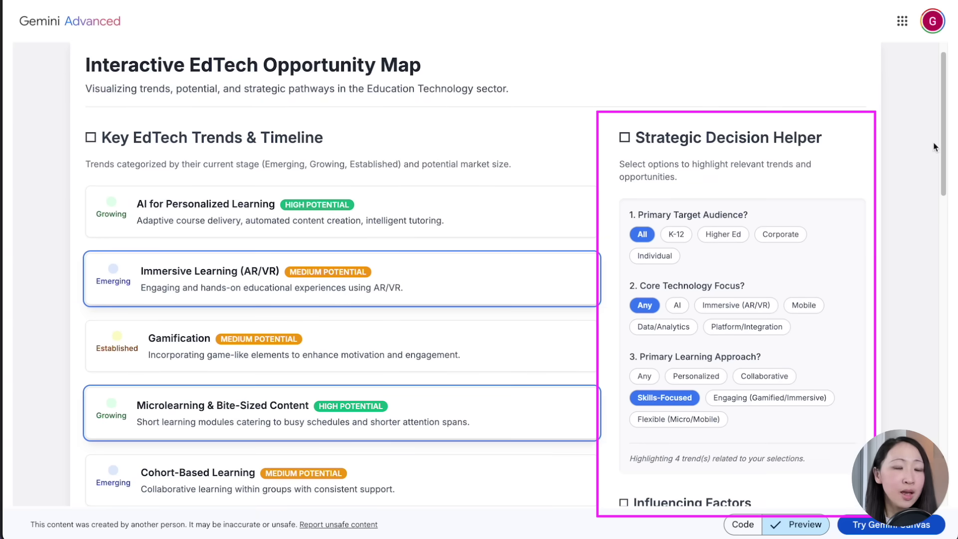
pyautogui.moveTo(940, 142)
pyautogui.mouseDown()
pyautogui.moveTo(945, 236)
pyautogui.moveTo(943, 149)
pyautogui.mouseUp()
pyautogui.click(643, 275)
pyautogui.scroll(-1, 953, 151)
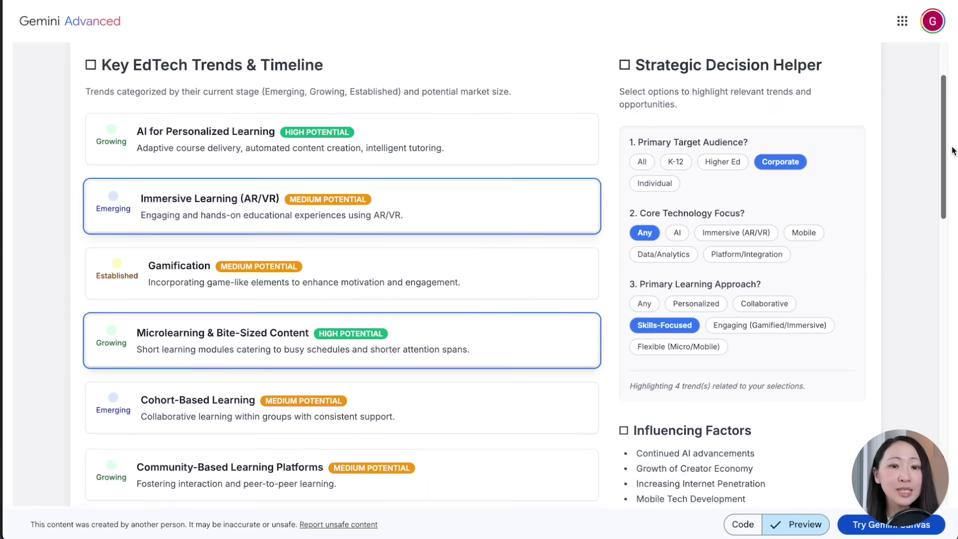
pyautogui.scroll(2, 952, 150)
pyautogui.scroll(-5, 954, 111)
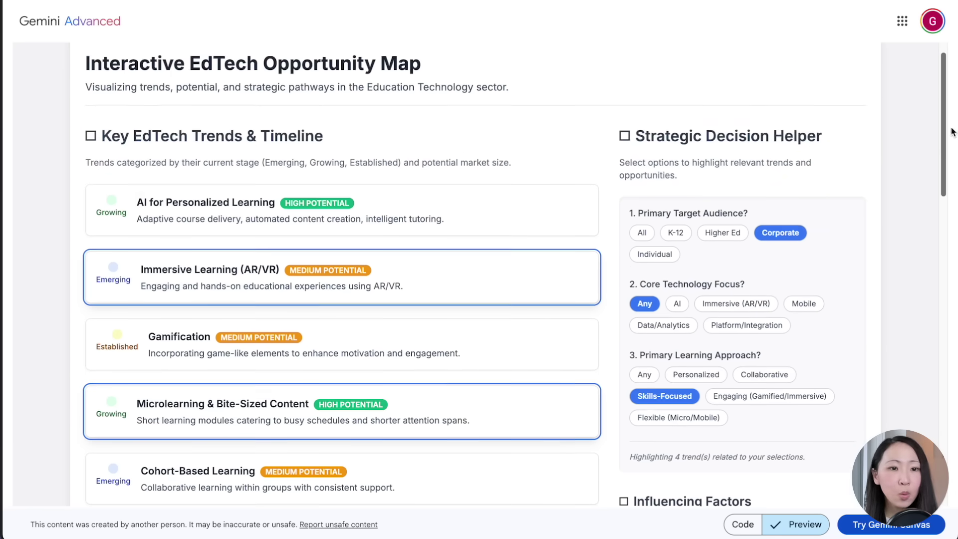
pyautogui.scroll(5, 655, 280)
# Filter the opportunity map for the Individual audience, AI technology focus and Any learning approach
pyautogui.click(655, 280)
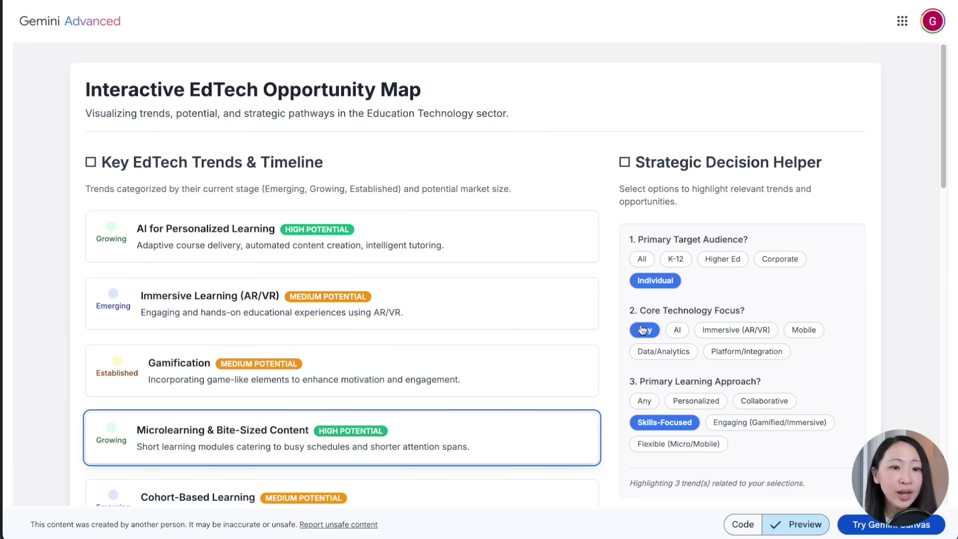
pyautogui.click(676, 331)
pyautogui.click(644, 400)
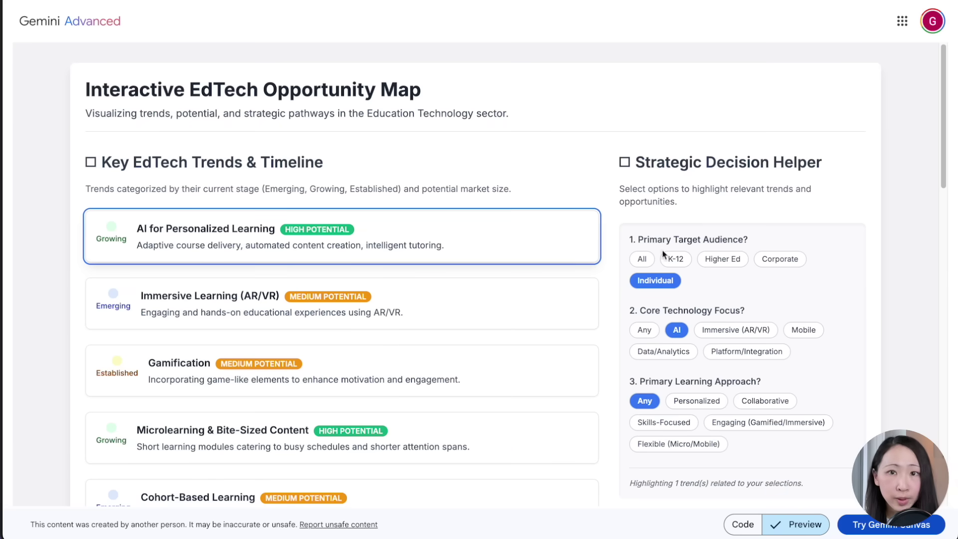
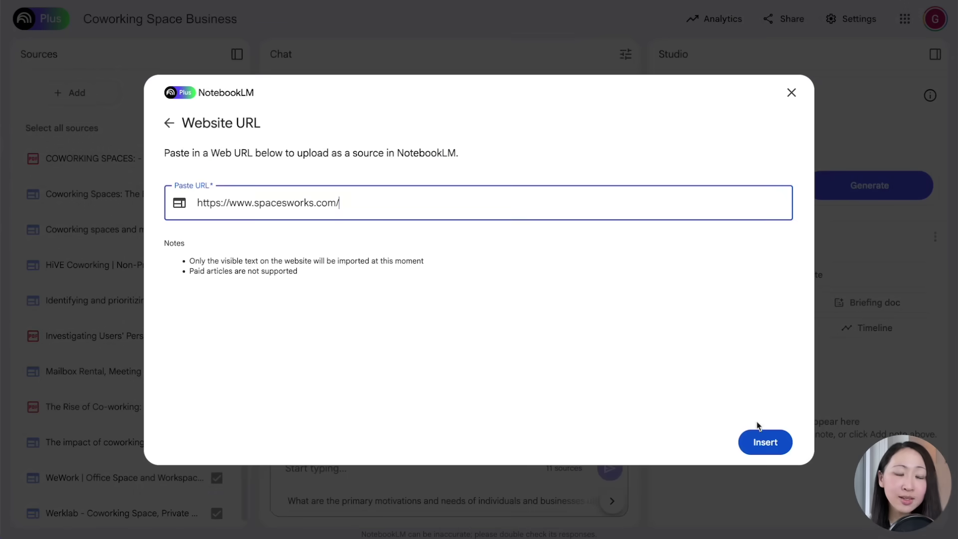
pyautogui.click(763, 441)
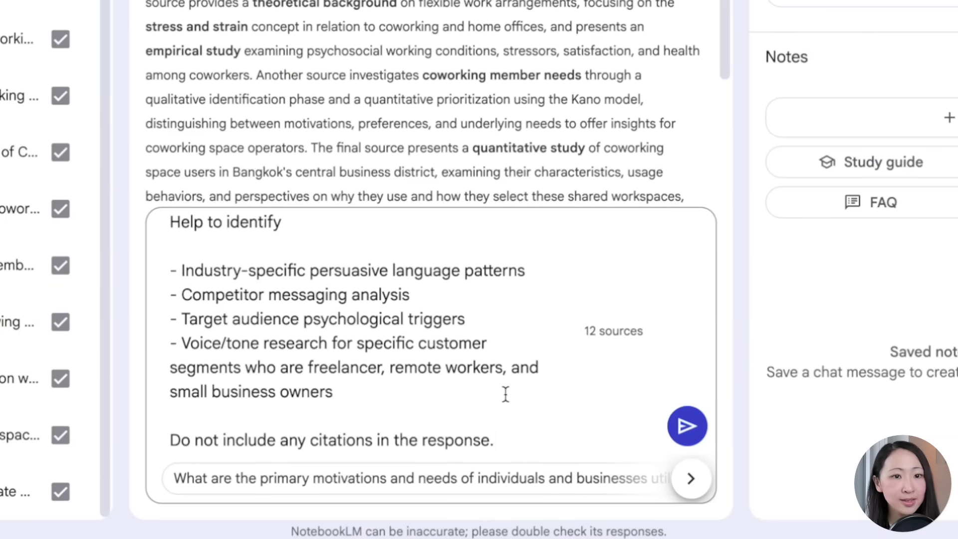
pyautogui.click(689, 428)
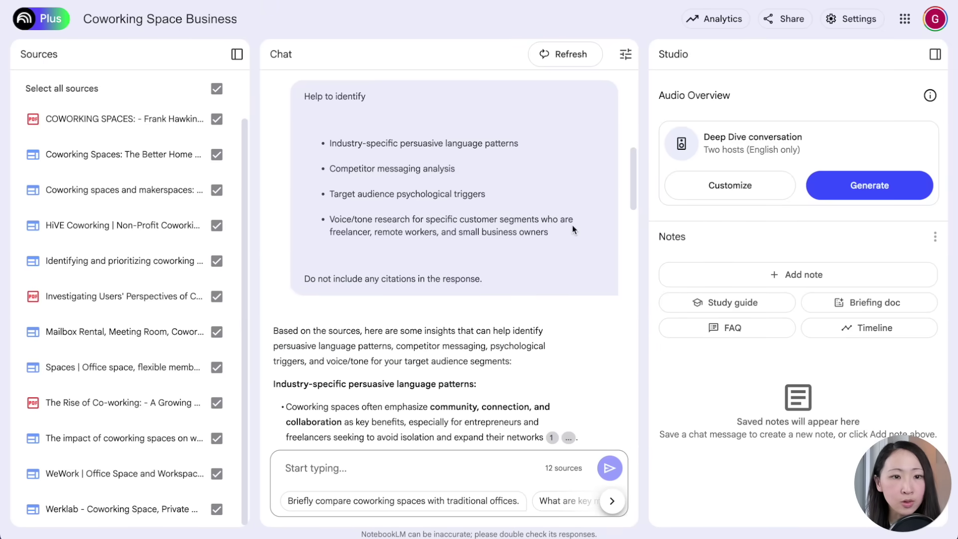
# Read through the coworking answer on language patterns, competitor messaging and customer segments, and copy its text
pyautogui.scroll(-5, 573, 225)
pyautogui.scroll(-2, 634, 207)
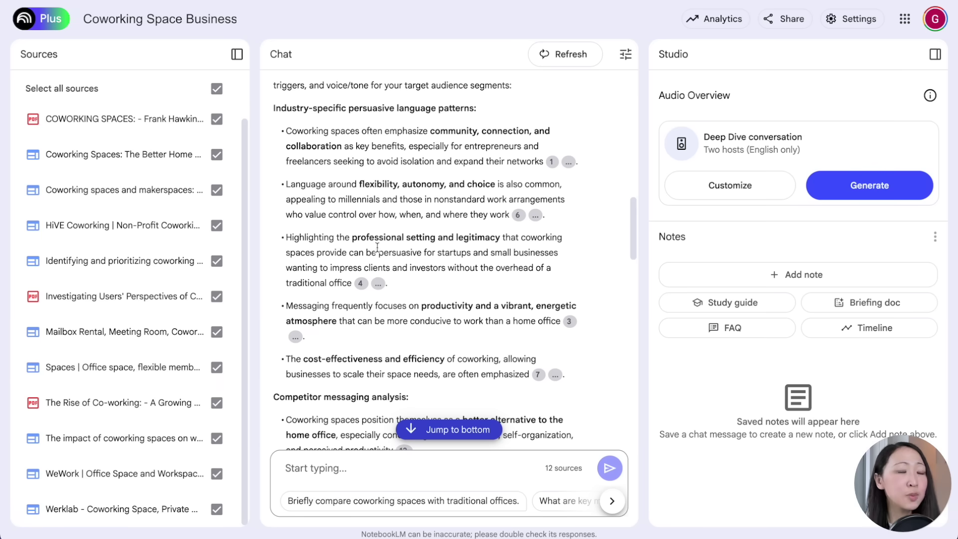
pyautogui.scroll(-3, 633, 252)
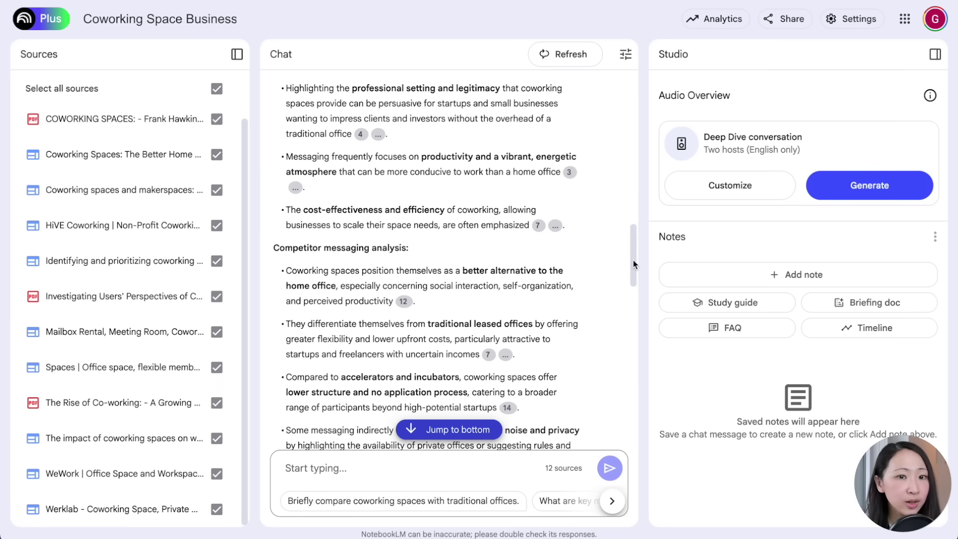
pyautogui.moveTo(633, 265); pyautogui.dragTo(637, 418)
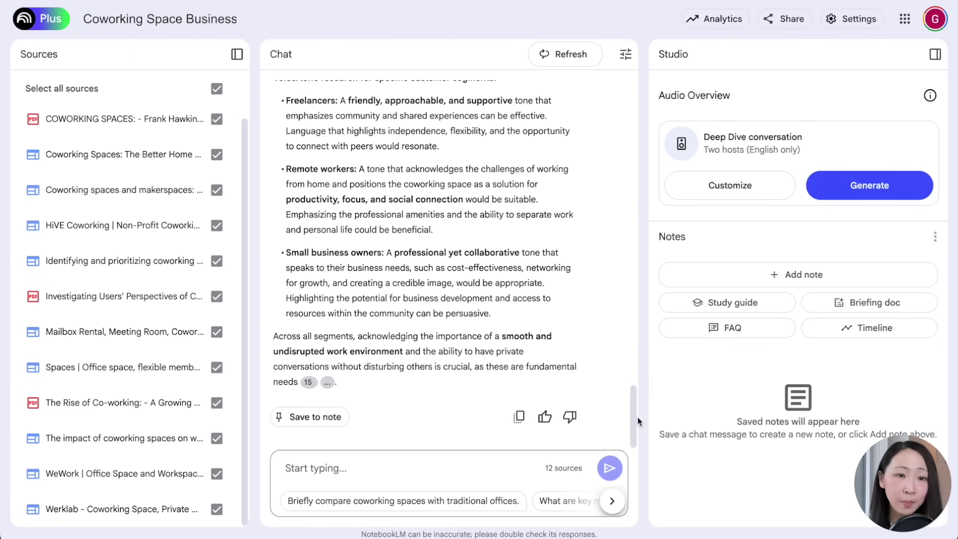
pyautogui.click(519, 417)
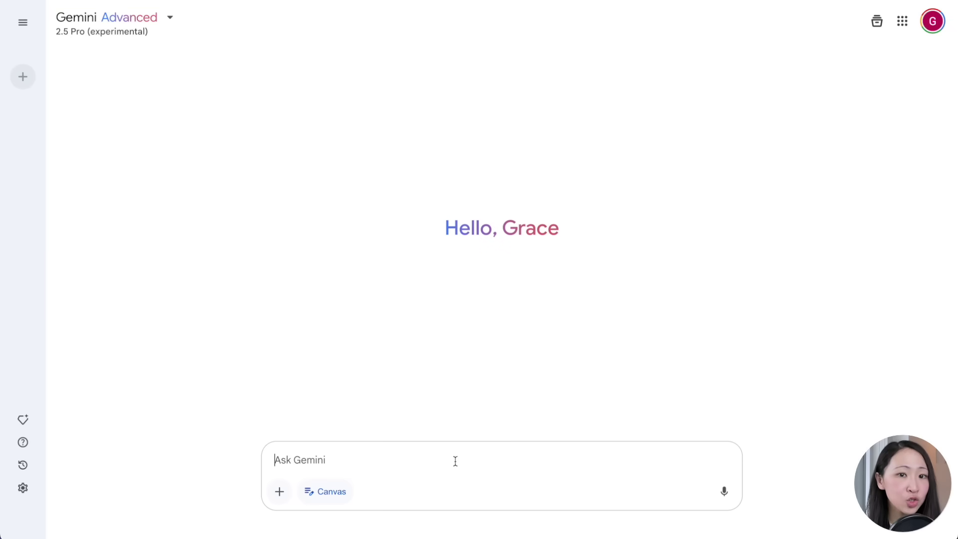
# In Gemini Canvas, attach the full-page WeWork Vancouver screenshot and request a mockup adapting its design for a coworking business, guided by the pasted audience insights
pyautogui.hotkey('ctrl', 'v')
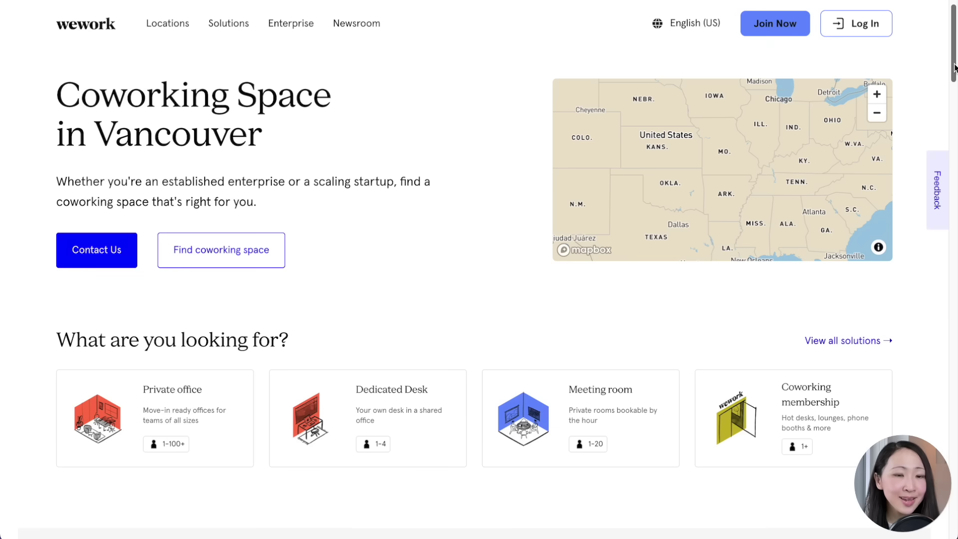
pyautogui.moveTo(955, 67); pyautogui.dragTo(955, 335)
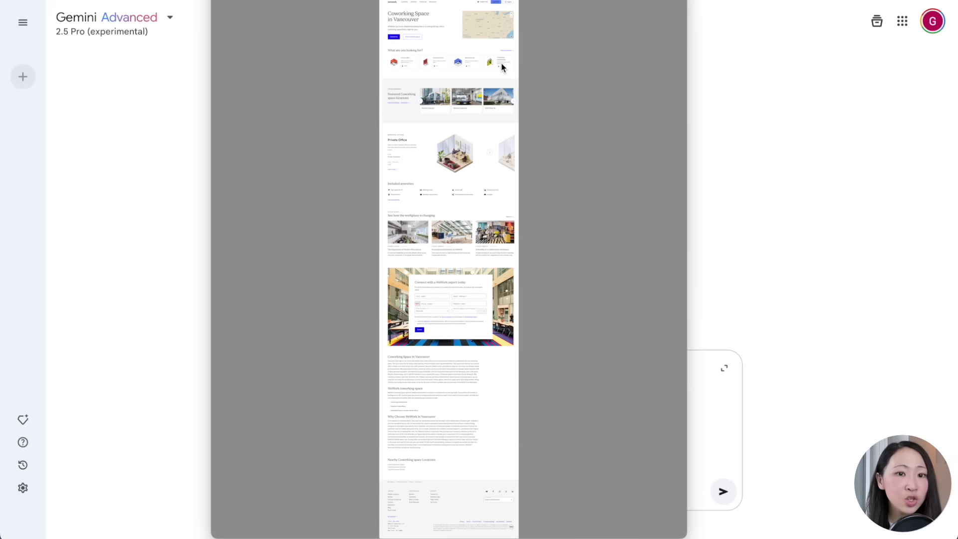
pyautogui.click(730, 55)
pyautogui.moveTo(210, 380); pyautogui.dragTo(299, 422)
pyautogui.hotkey('ctrl', 'v')
pyautogui.press('Return')
pyautogui.press('Return')
pyautogui.write('//')
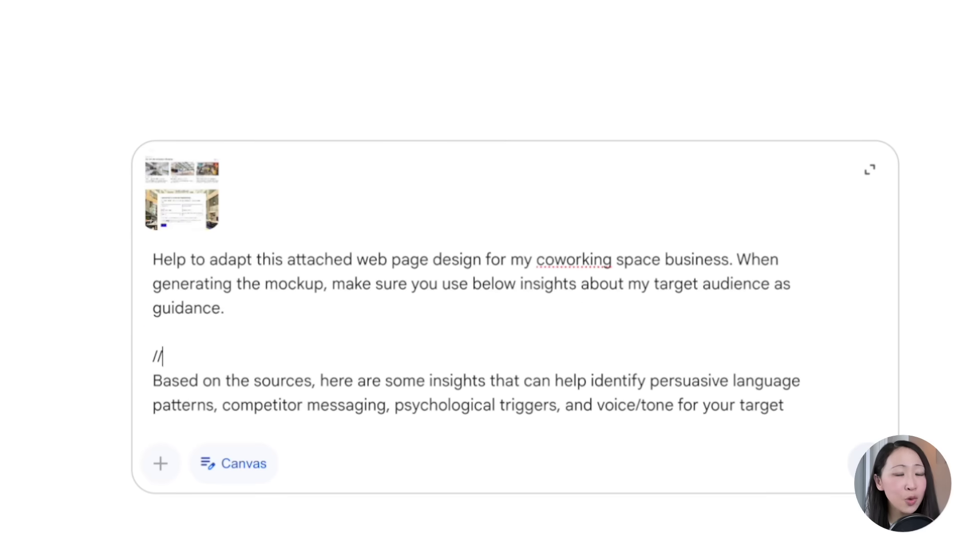
pyautogui.press('Return')
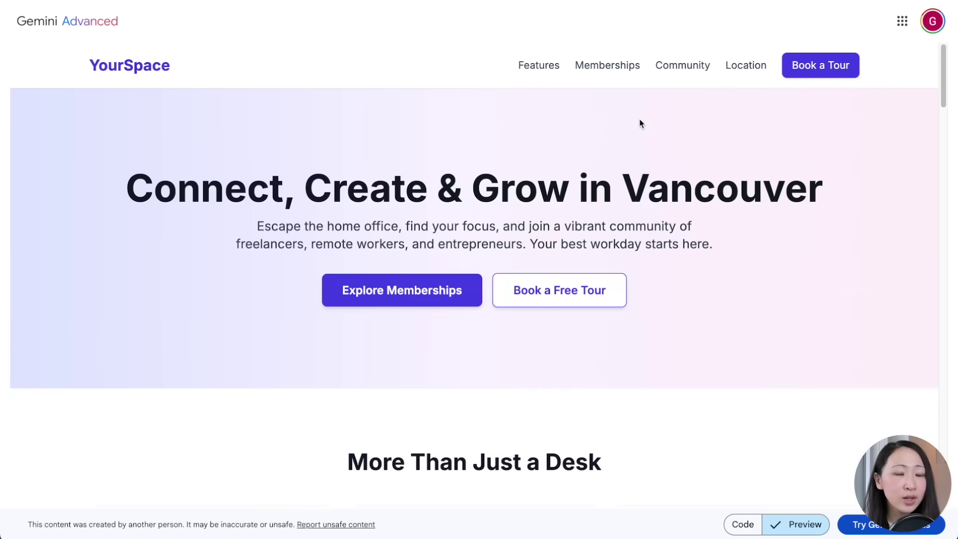
# Review the generated YourSpace coworking page, testing its links to the Features, Memberships, Community and Location sections
pyautogui.moveTo(943, 89); pyautogui.dragTo(937, 206)
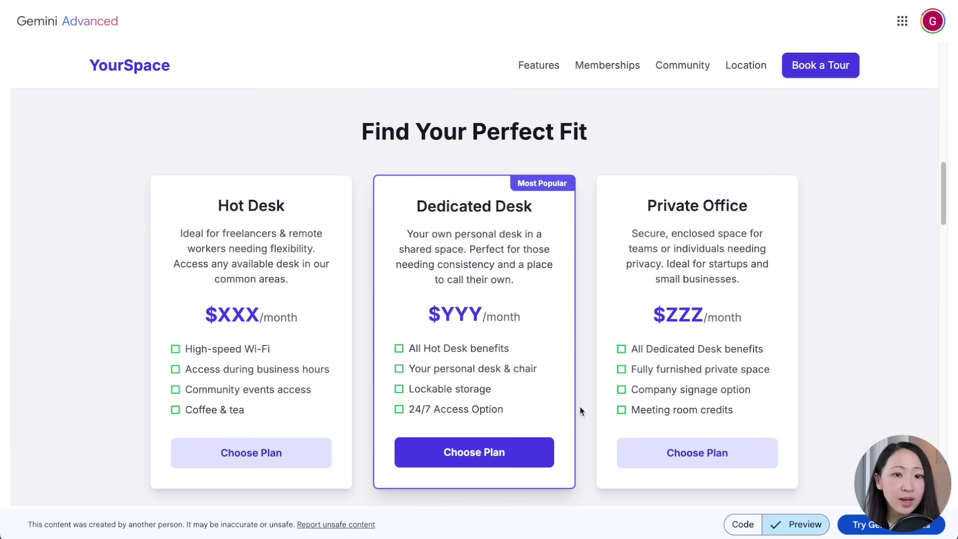
pyautogui.click(544, 452)
pyautogui.moveTo(946, 415); pyautogui.dragTo(912, 70)
pyautogui.click(531, 70)
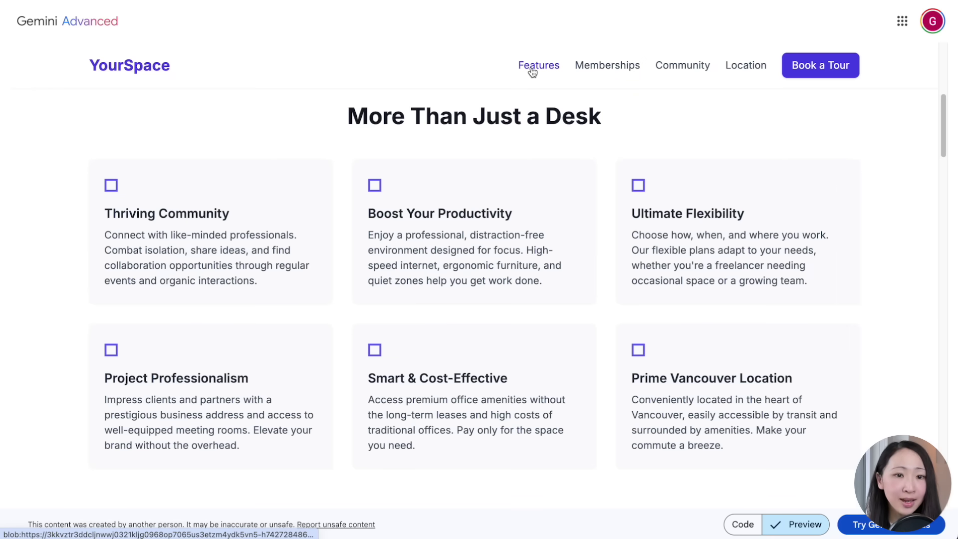
pyautogui.click(612, 76)
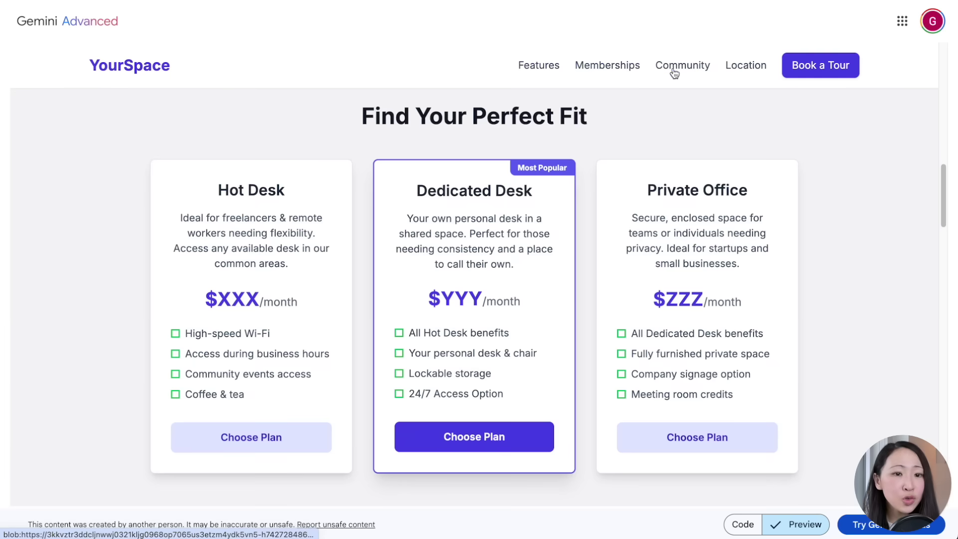
pyautogui.click(671, 68)
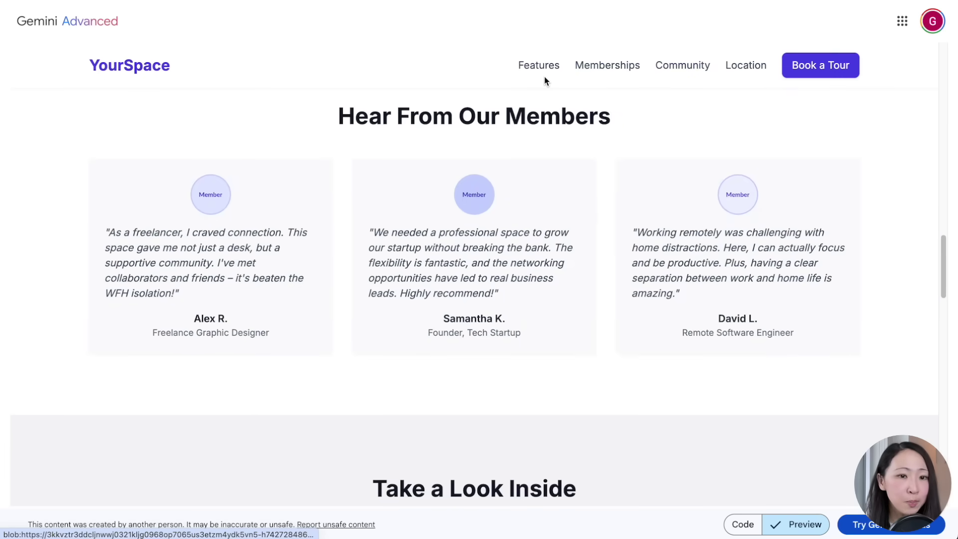
pyautogui.click(744, 73)
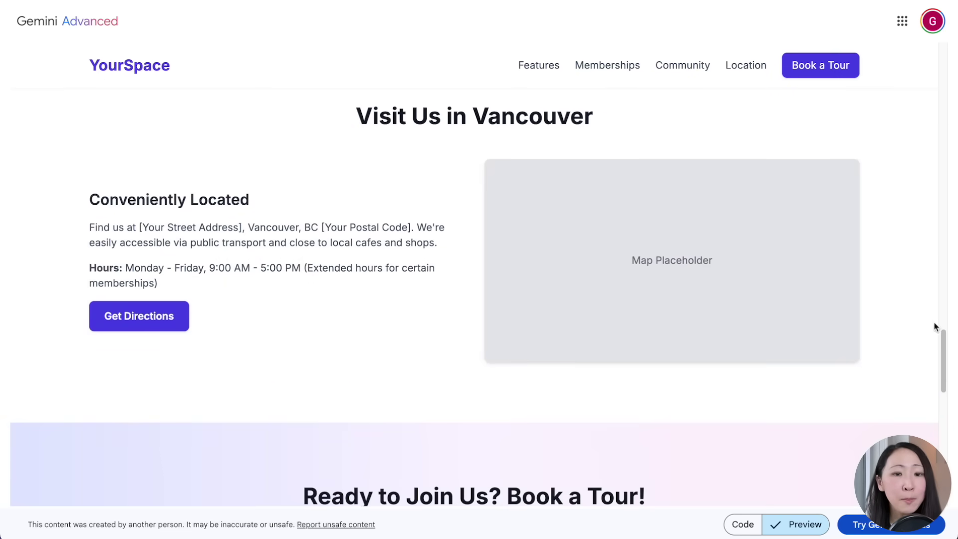
pyautogui.moveTo(943, 339); pyautogui.dragTo(937, 408)
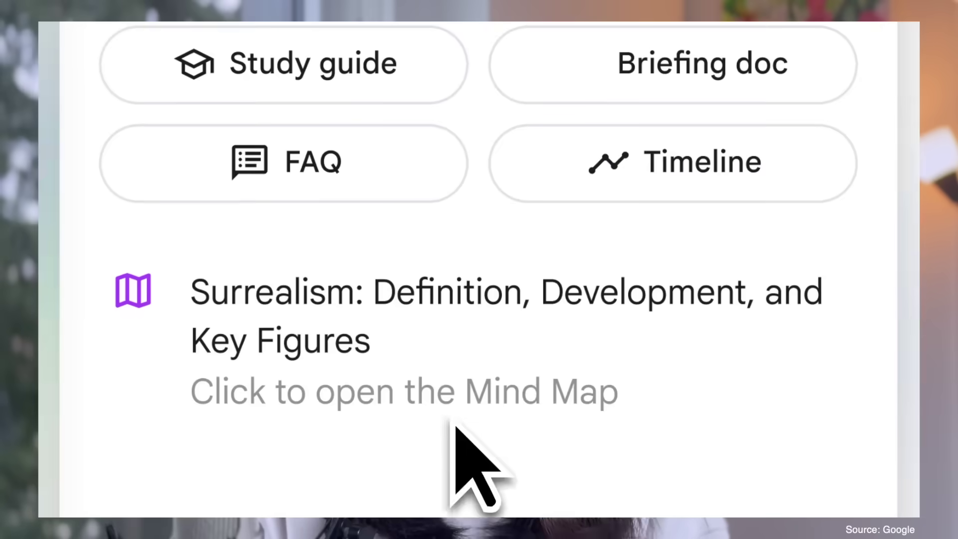
# Open the Surrealism mind map and expand its Development and Techniques branch
pyautogui.click(799, 333)
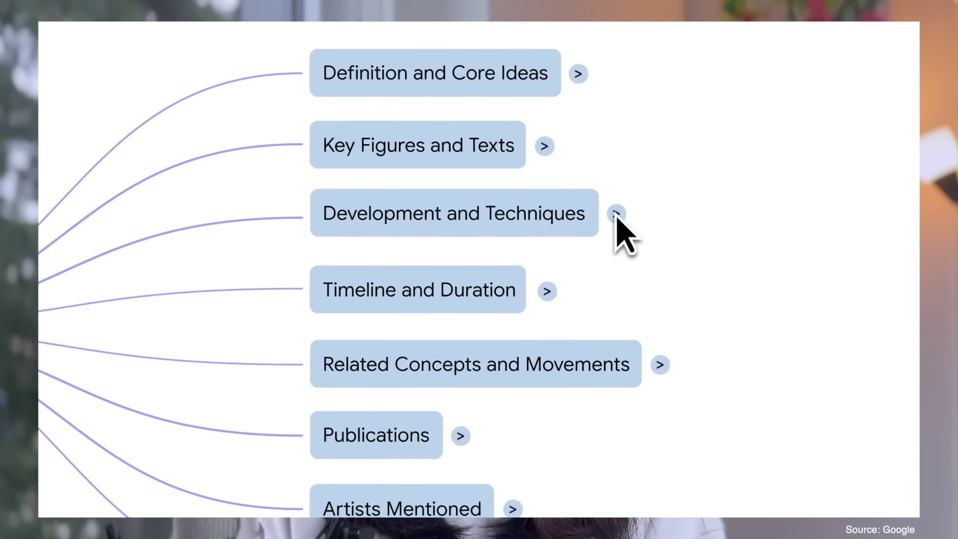
pyautogui.click(617, 213)
pyautogui.click(676, 208)
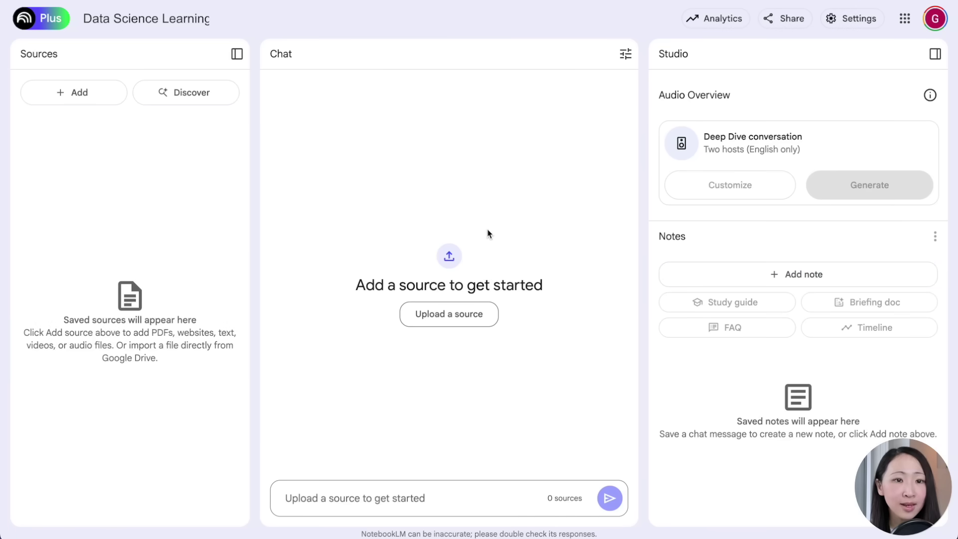
# In the Data Science Learning notebook, discover sources for "Youtube tutorials about data science" and import all the suggested videos
pyautogui.click(185, 104)
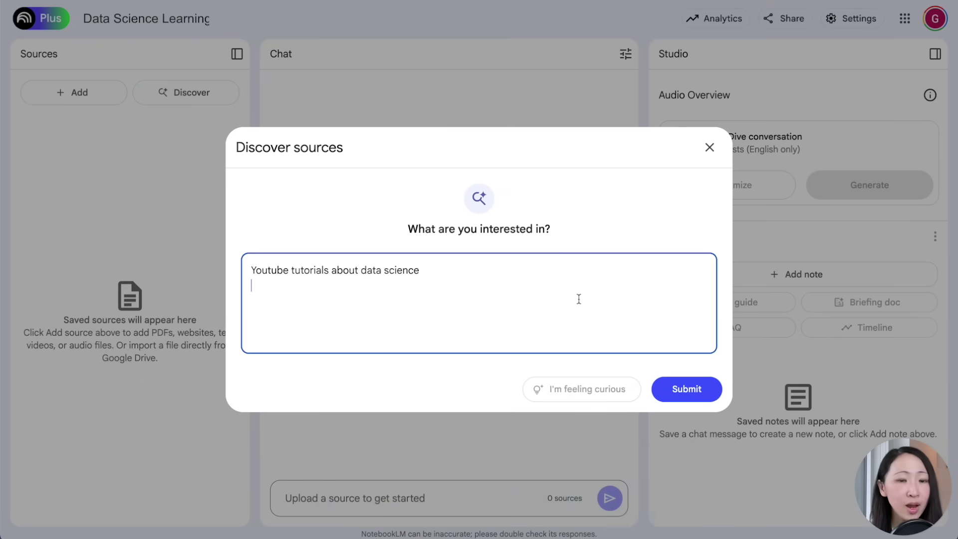
pyautogui.click(681, 386)
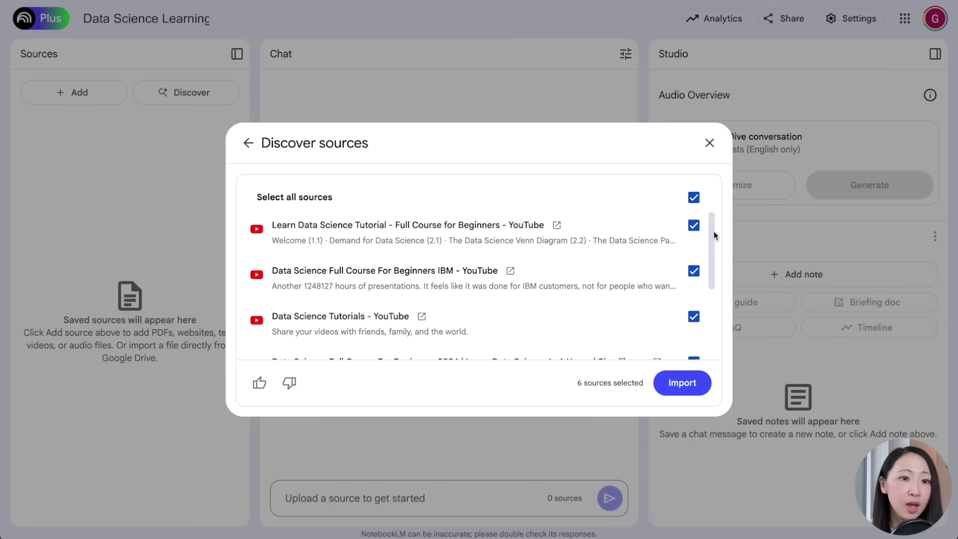
pyautogui.moveTo(714, 231); pyautogui.dragTo(714, 299)
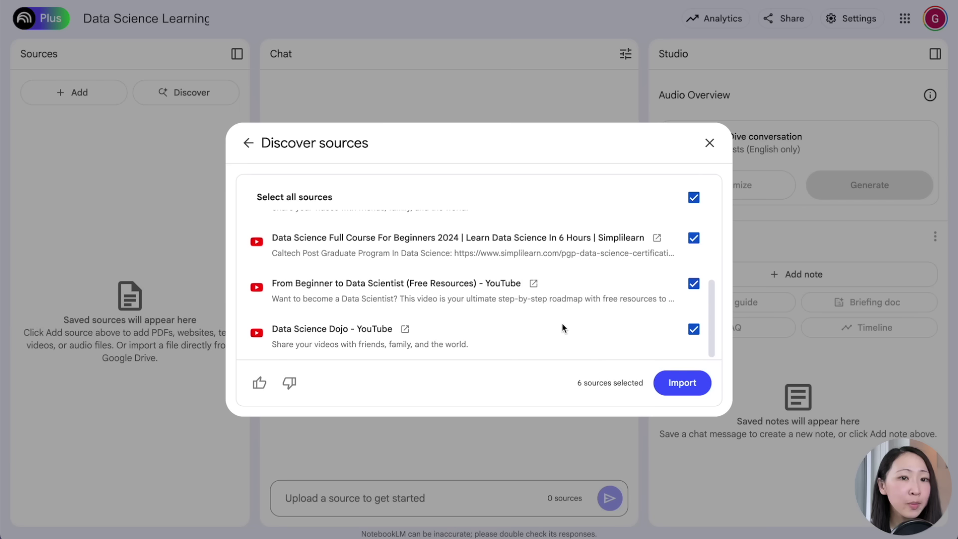
pyautogui.click(682, 384)
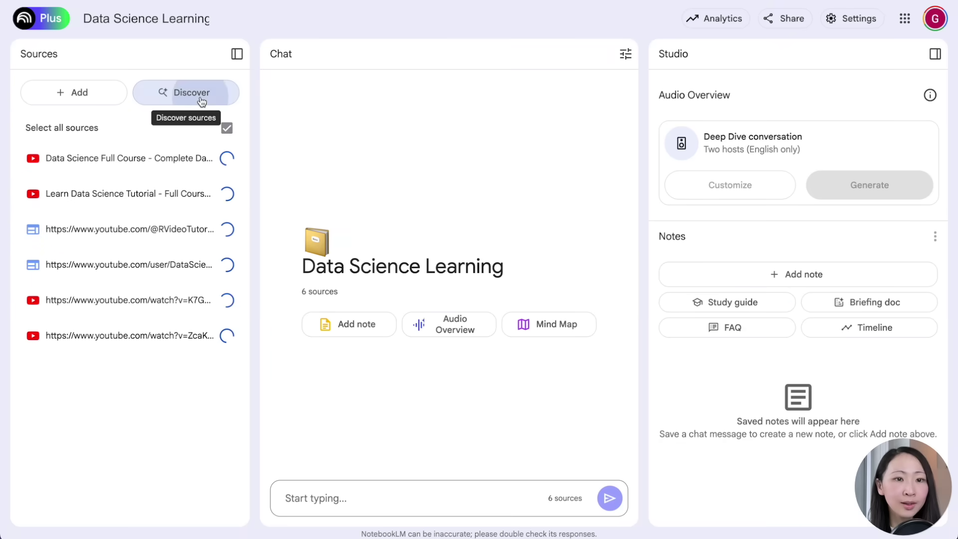
# Discover sources for "Pdf ebook about data science" and look through the suggested Data Science: Concepts and Practice, Second Edition PDF
pyautogui.click(201, 101)
pyautogui.click(428, 272)
pyautogui.write('Pdf ebook about data science')
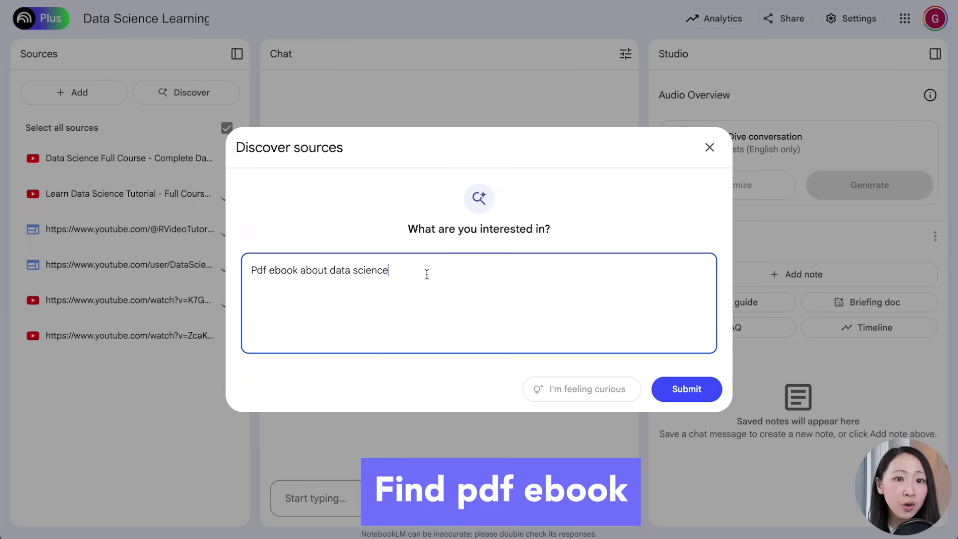
pyautogui.click(693, 394)
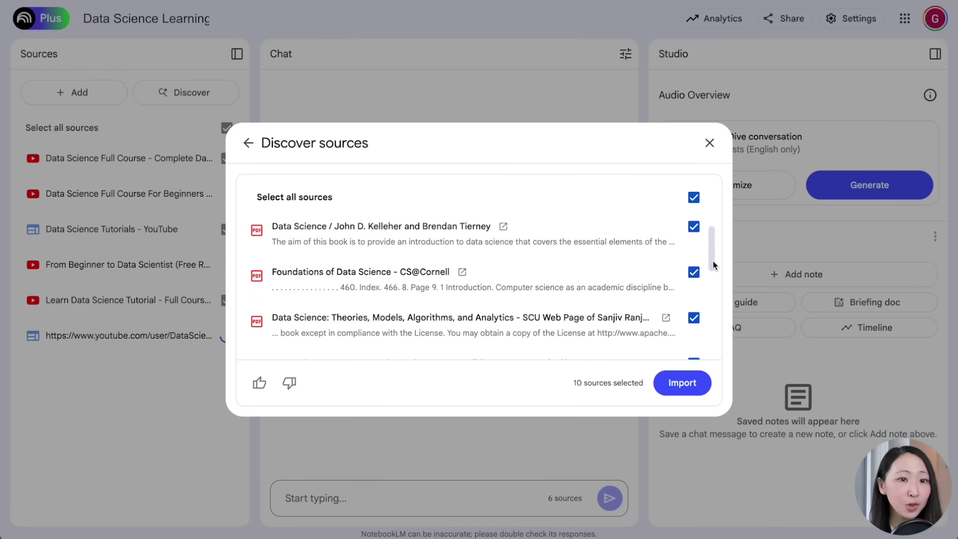
pyautogui.scroll(-2, 480, 280)
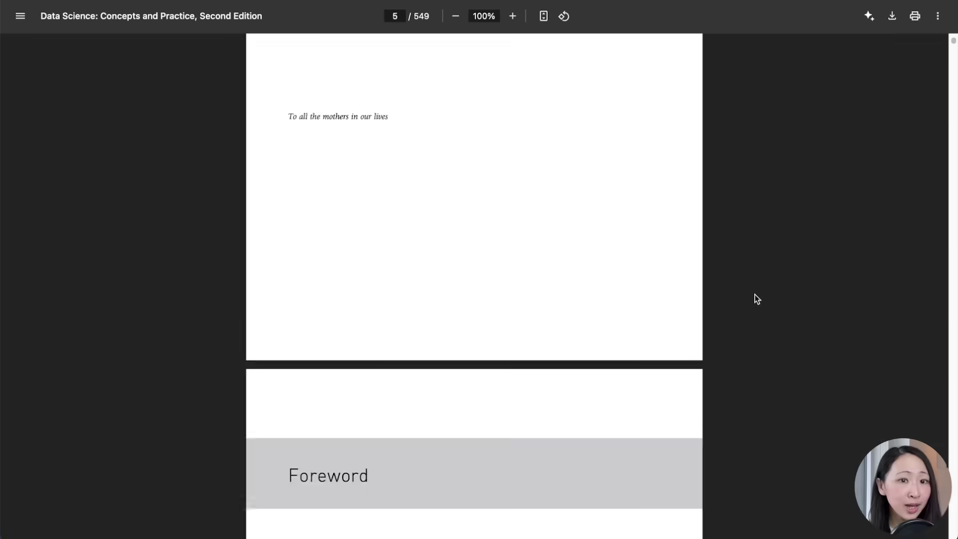
pyautogui.scroll(-20, 757, 299)
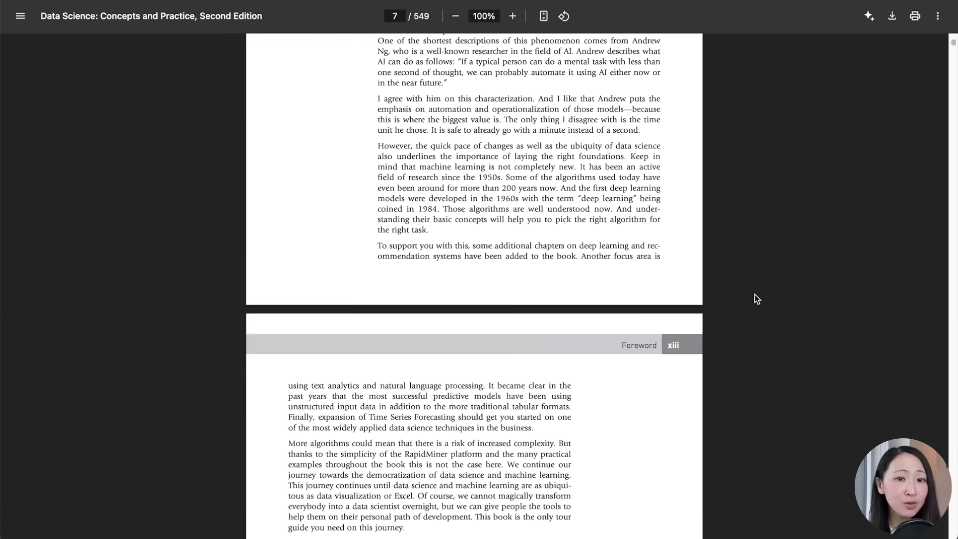
pyautogui.scroll(-15, 788, 298)
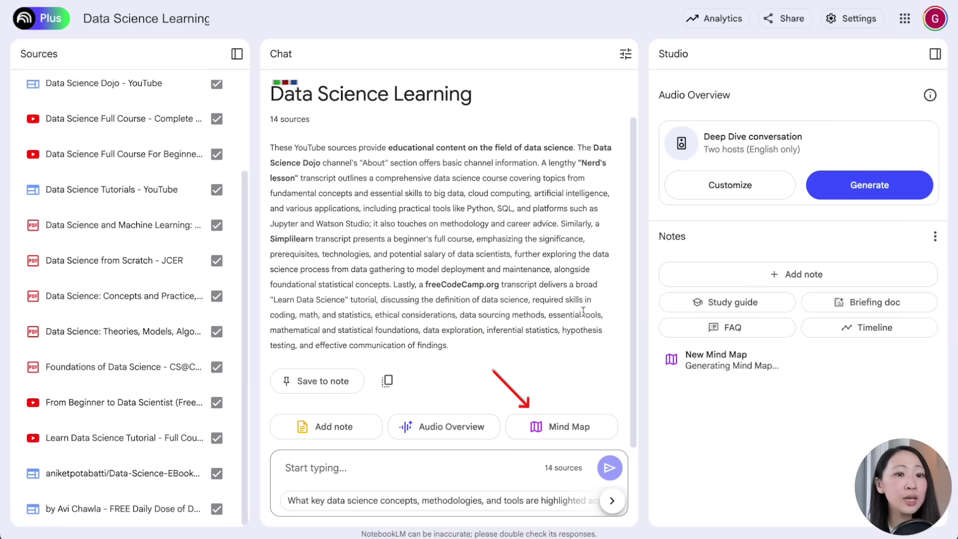
# Open the notebook's new mind map and expand its Mathematical and Statistical Methods and Appendices branches
pyautogui.click(742, 364)
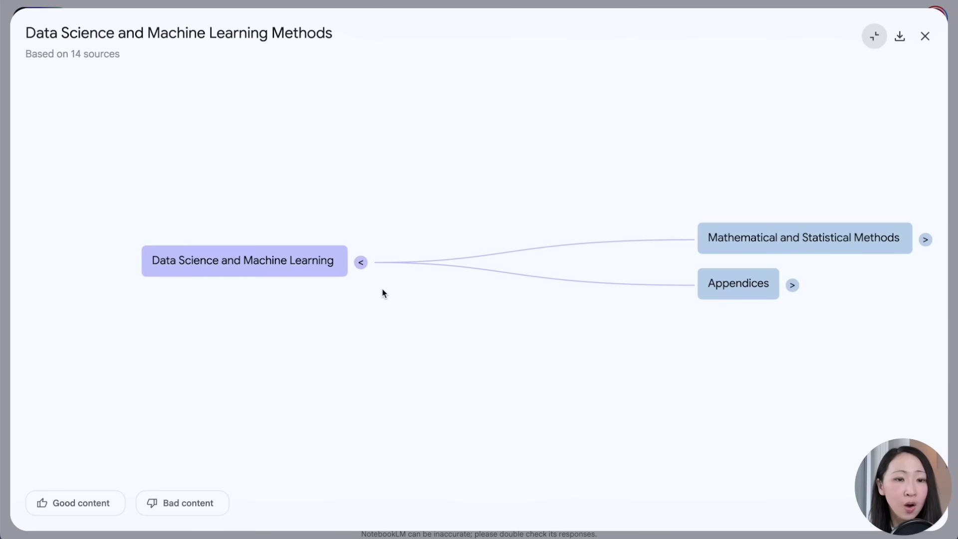
pyautogui.moveTo(773, 236); pyautogui.dragTo(695, 177)
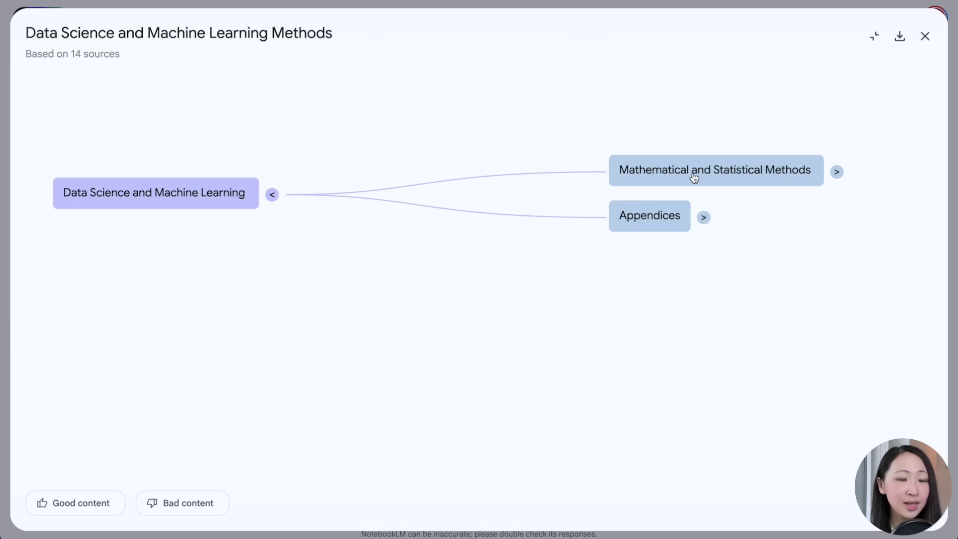
pyautogui.click(838, 173)
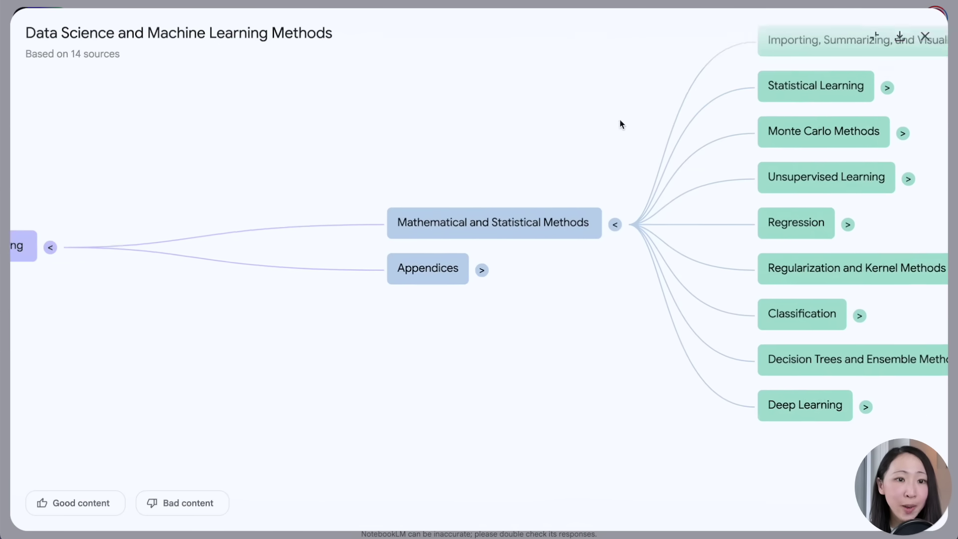
pyautogui.moveTo(620, 122); pyautogui.dragTo(486, 100)
pyautogui.click(416, 233)
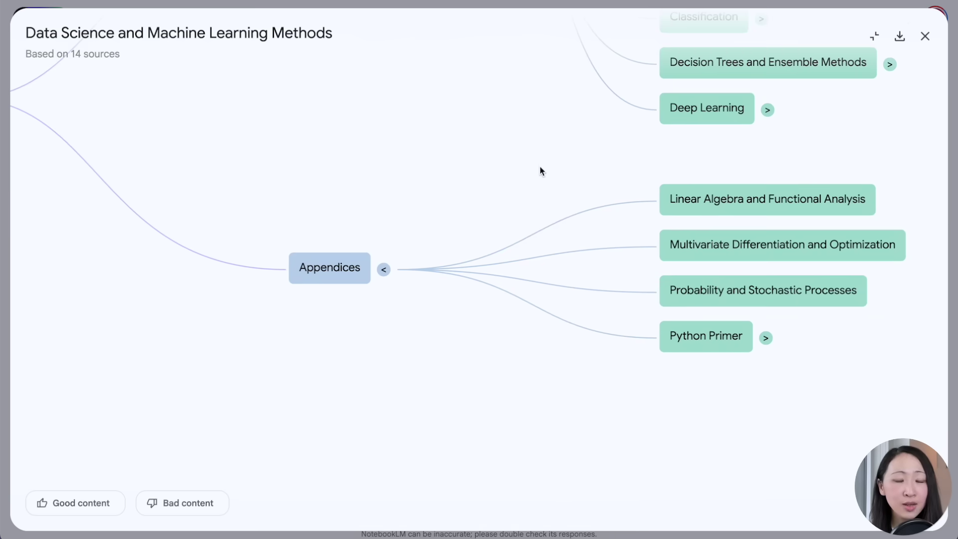
pyautogui.scroll(7, 398, 240)
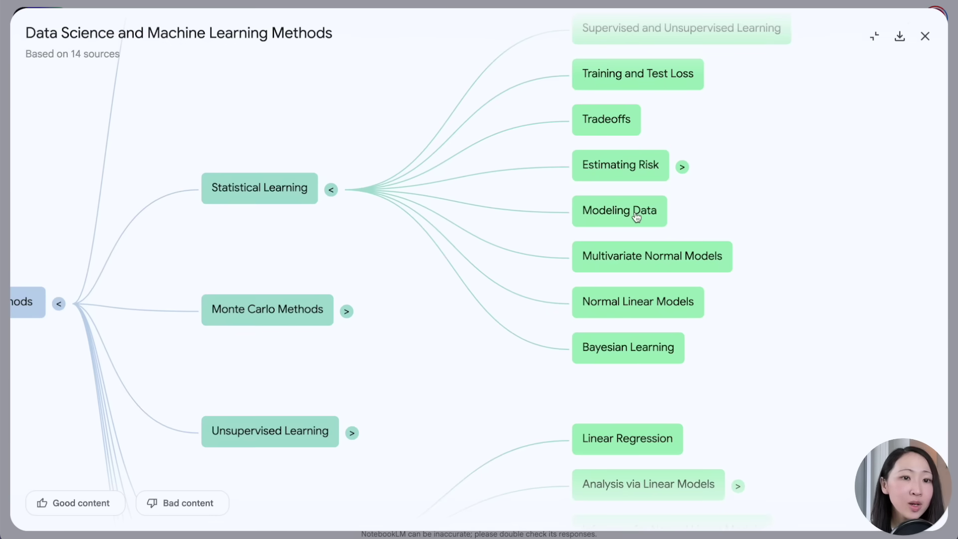
# Ask about the Modeling Data topic from the mind map's Statistical Learning branch and check the answer against its cited source
pyautogui.click(637, 216)
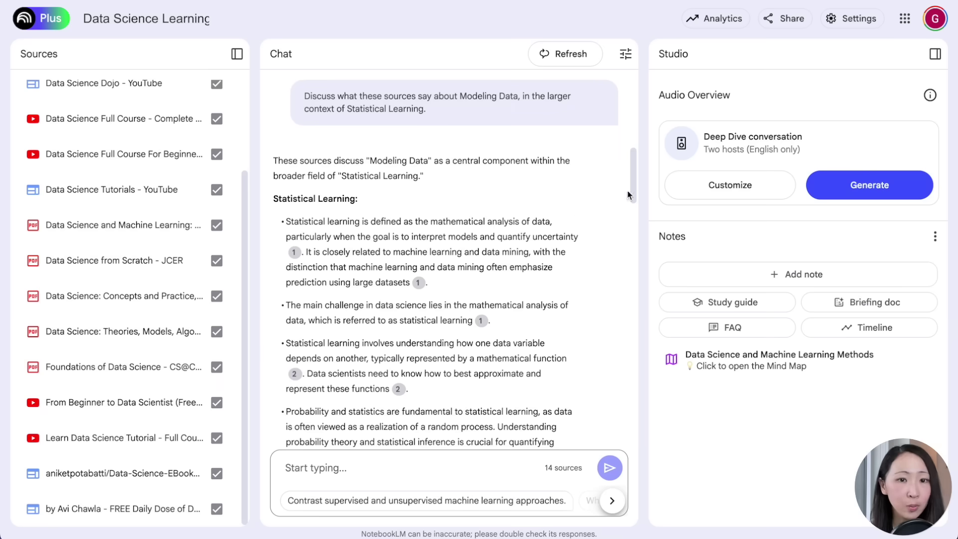
pyautogui.moveTo(627, 195); pyautogui.dragTo(627, 312)
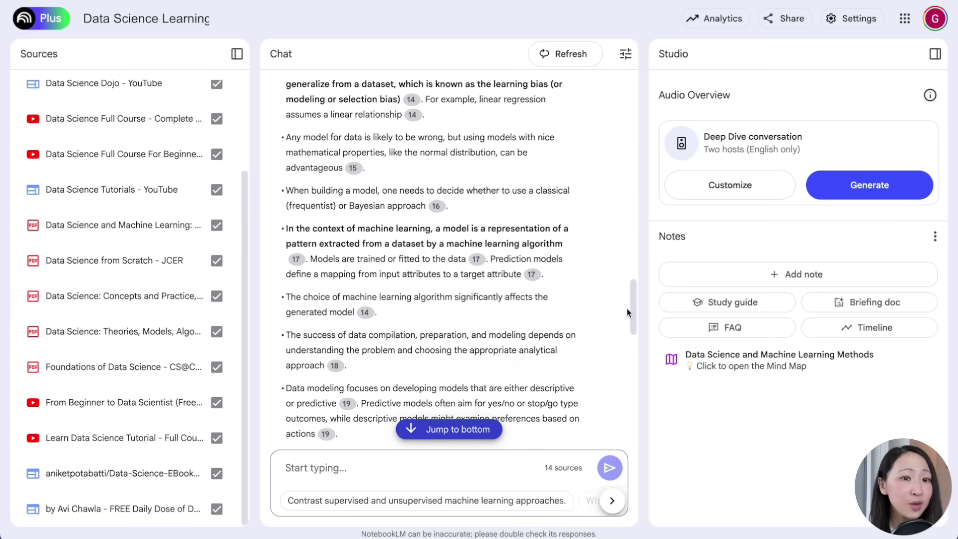
pyautogui.click(190, 224)
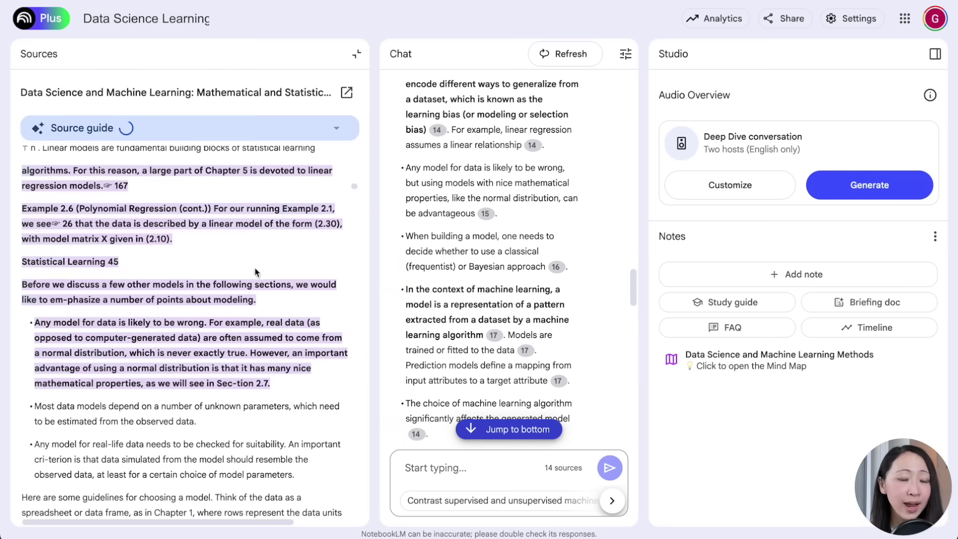
pyautogui.click(357, 54)
# Clear the chat history and ask for a set of learning modules about Data Science based on the sources, without any citations
pyautogui.click(565, 53)
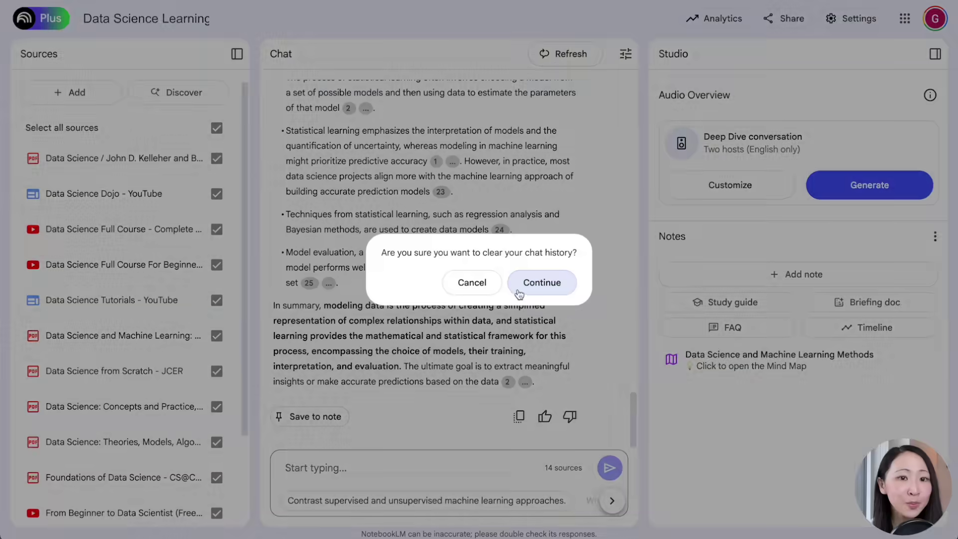
pyautogui.click(541, 280)
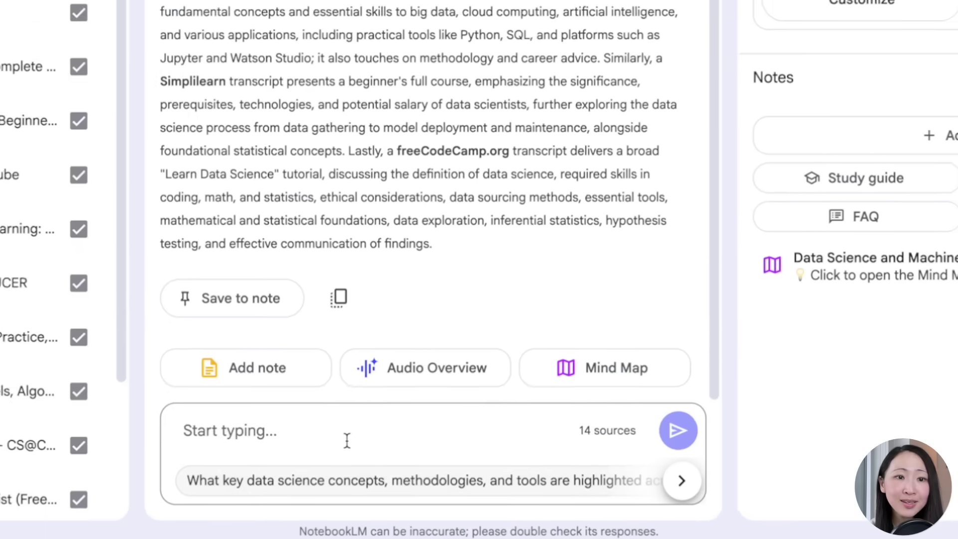
pyautogui.click(393, 473)
pyautogui.write('Based on the sources, help to design a set of learning modules about Data Science. Do not include any citations.')
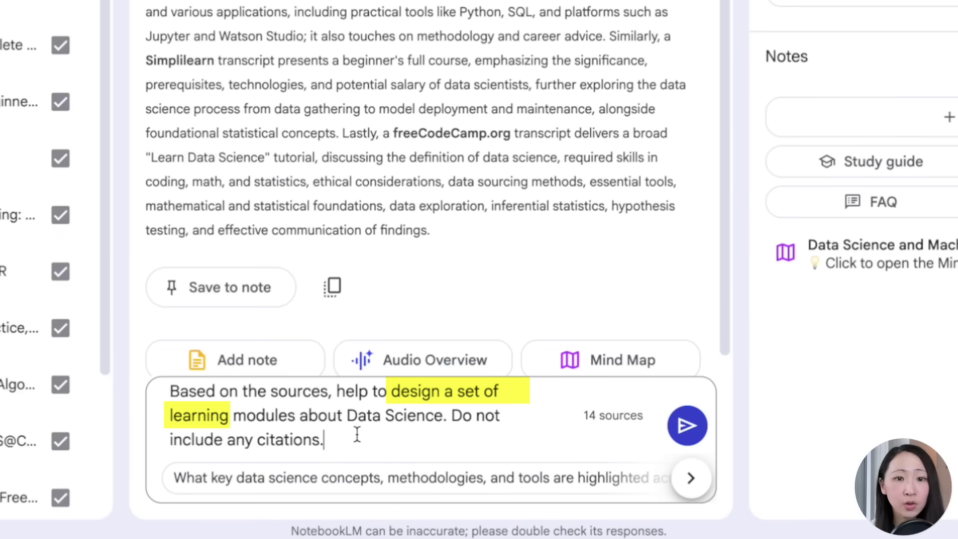
pyautogui.click(687, 426)
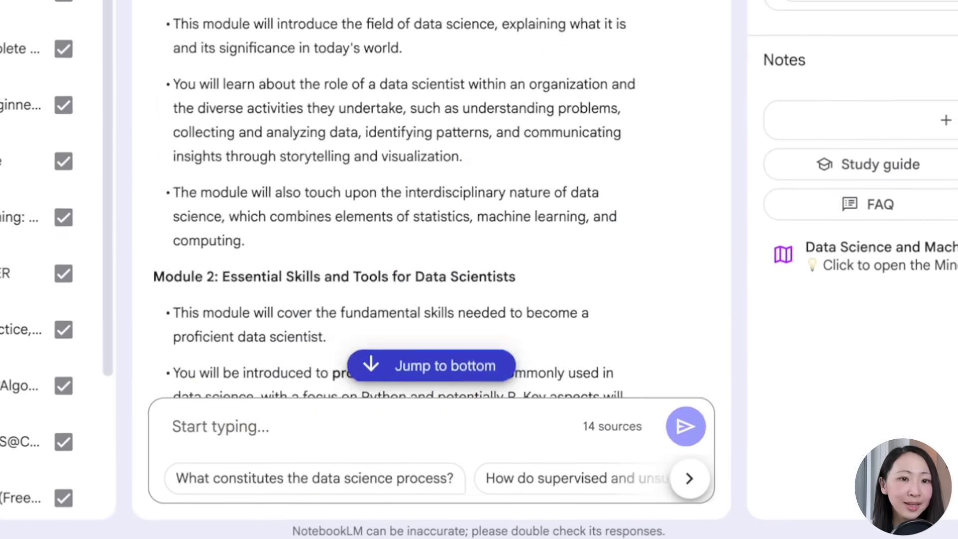
# Look through the generated Data Science learning modules and copy the whole response
pyautogui.scroll(-3, 633, 165)
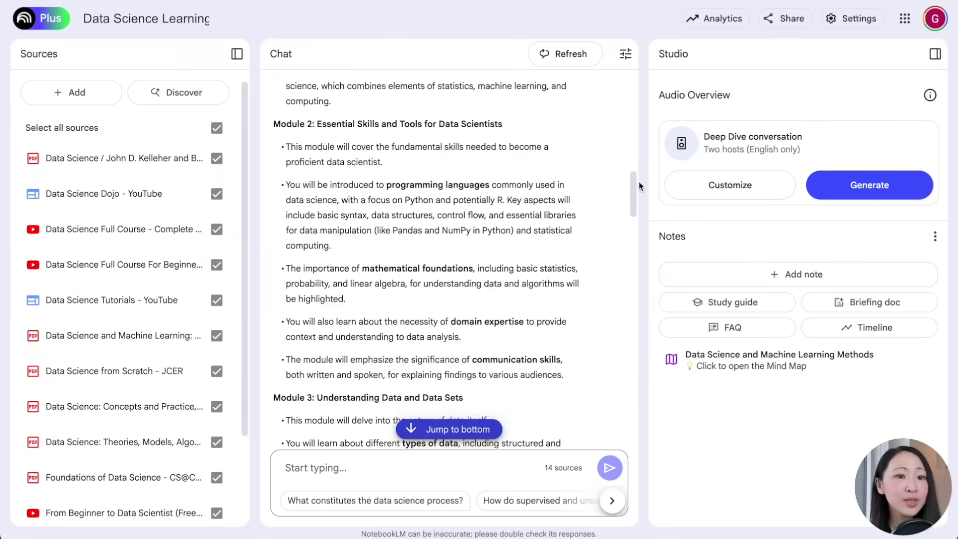
pyautogui.moveTo(639, 186); pyautogui.dragTo(648, 417)
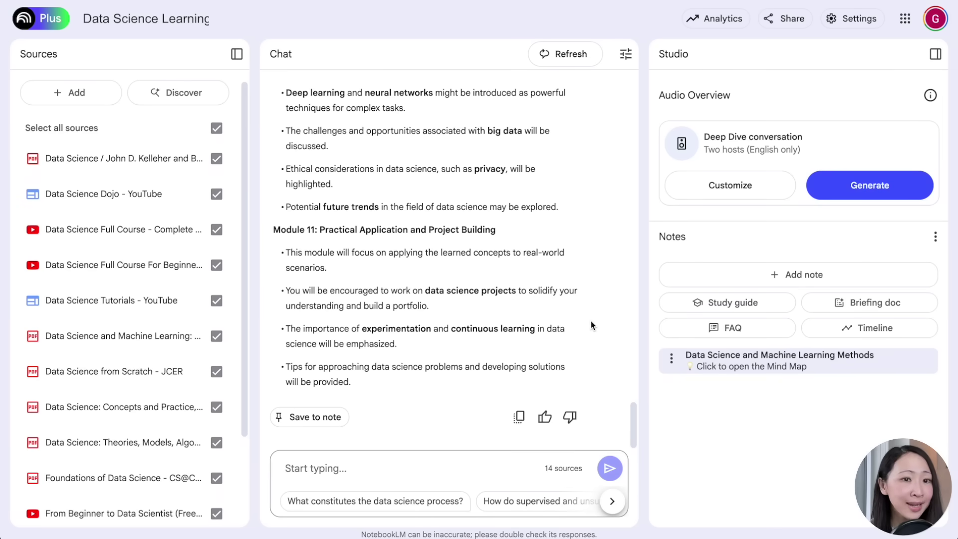
pyautogui.click(519, 417)
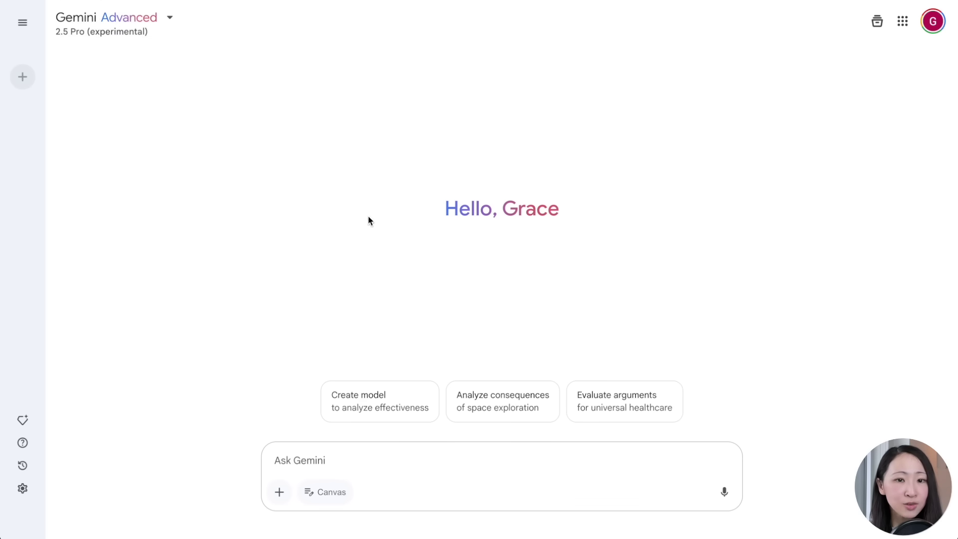
# In Gemini with Canvas enabled, paste the modules and request their transformation into sets of interactive learning quizzes that are ready to use
pyautogui.hotkey('ctrl', 'v')
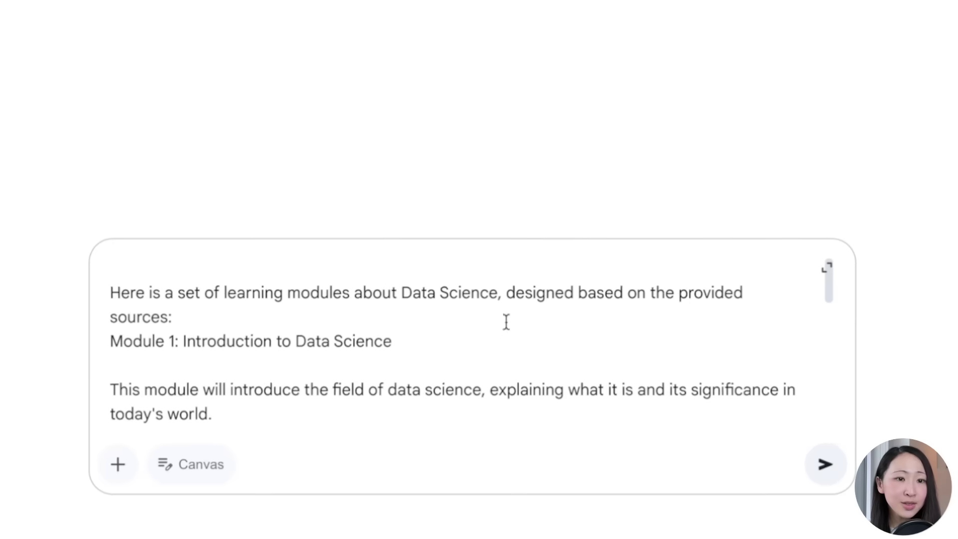
pyautogui.write('Transform below learning modules about Data Science into sets of interactive learning quizzes that are ready to use.')
pyautogui.press('Return')
pyautogui.press('Return')
pyautogui.write('//')
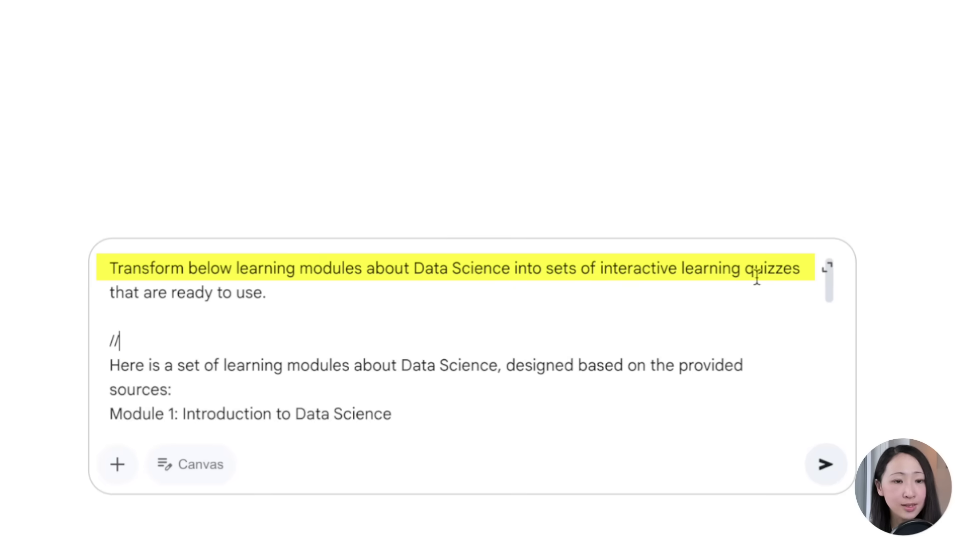
pyautogui.click(197, 474)
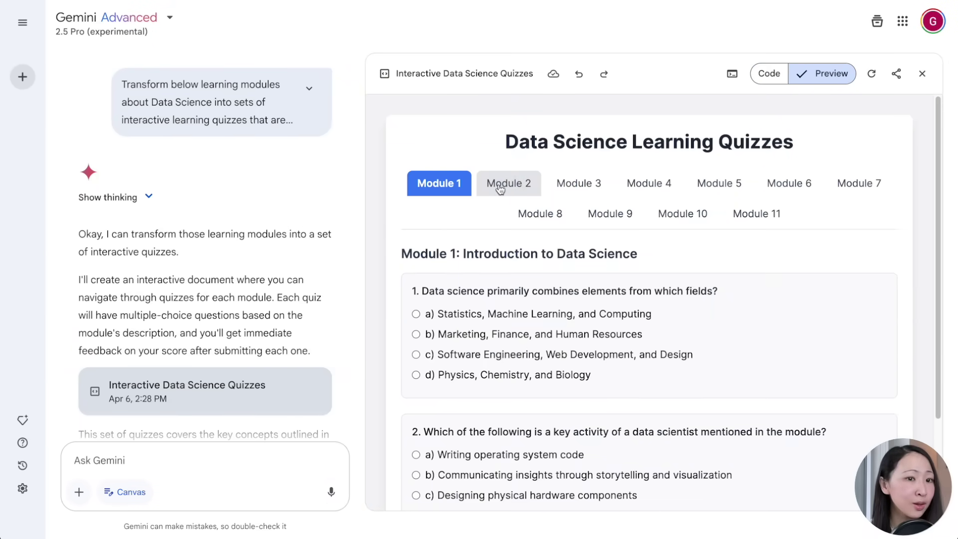
# Try the Module 1 quiz by answering a) to question 1 and c) to question 2, submit it and review the results
pyautogui.click(579, 184)
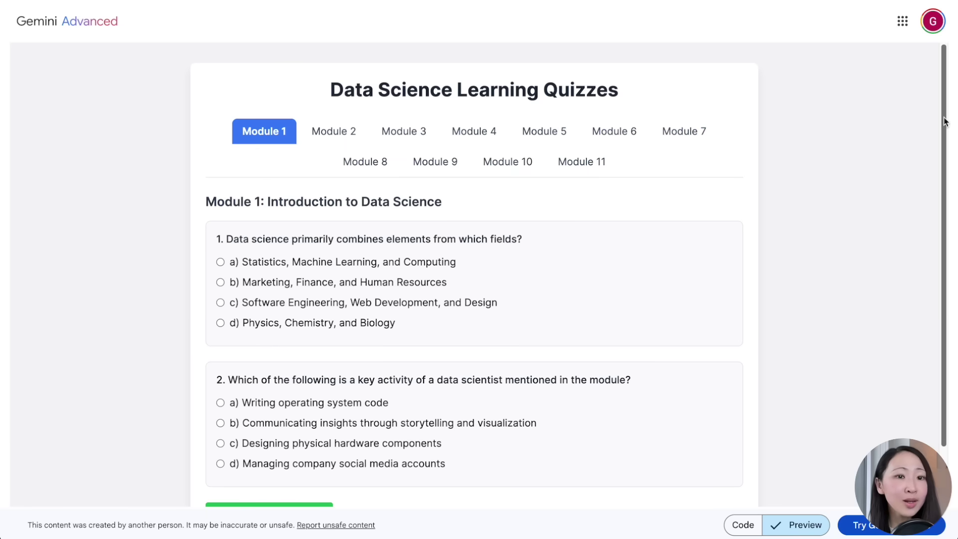
pyautogui.moveTo(944, 122); pyautogui.dragTo(949, 150)
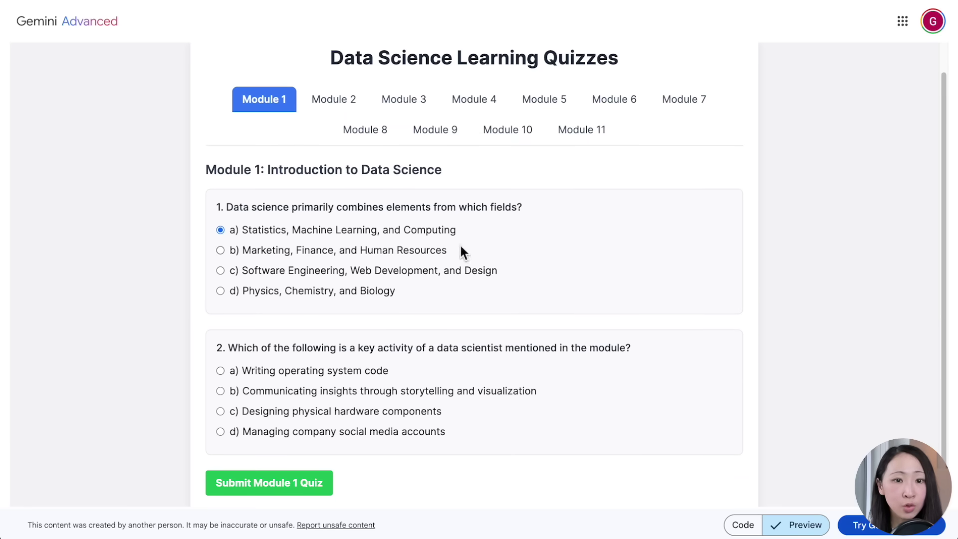
pyautogui.click(214, 409)
pyautogui.click(320, 480)
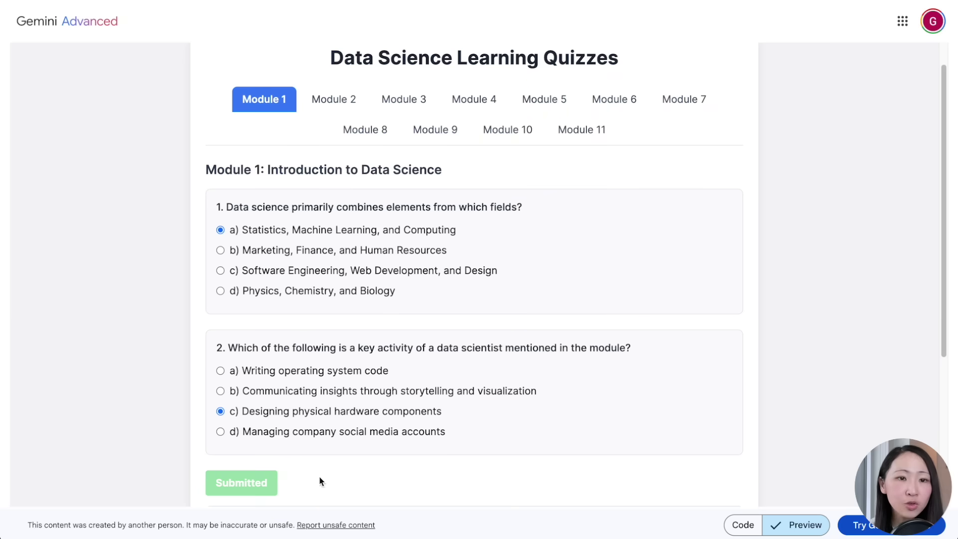
pyautogui.scroll(-5, 384, 452)
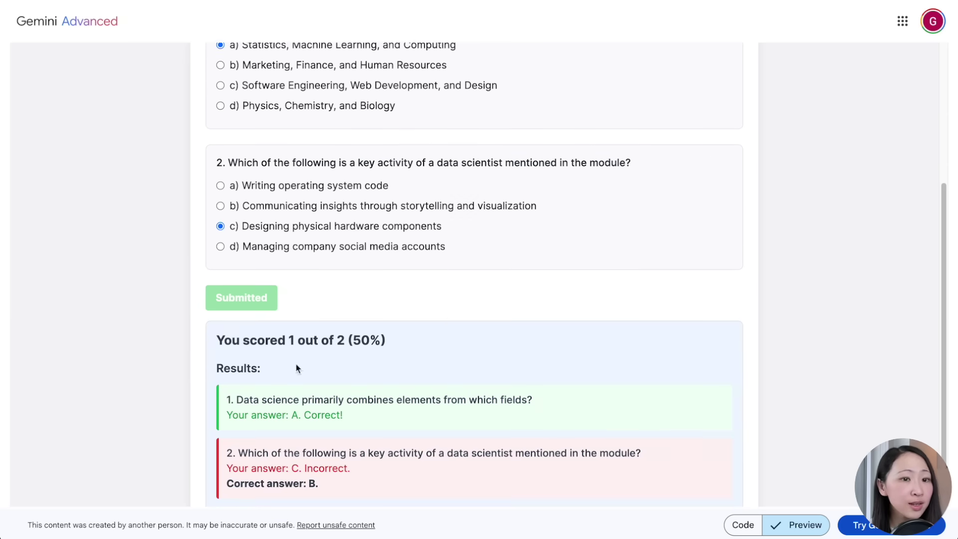
pyautogui.scroll(5, 391, 403)
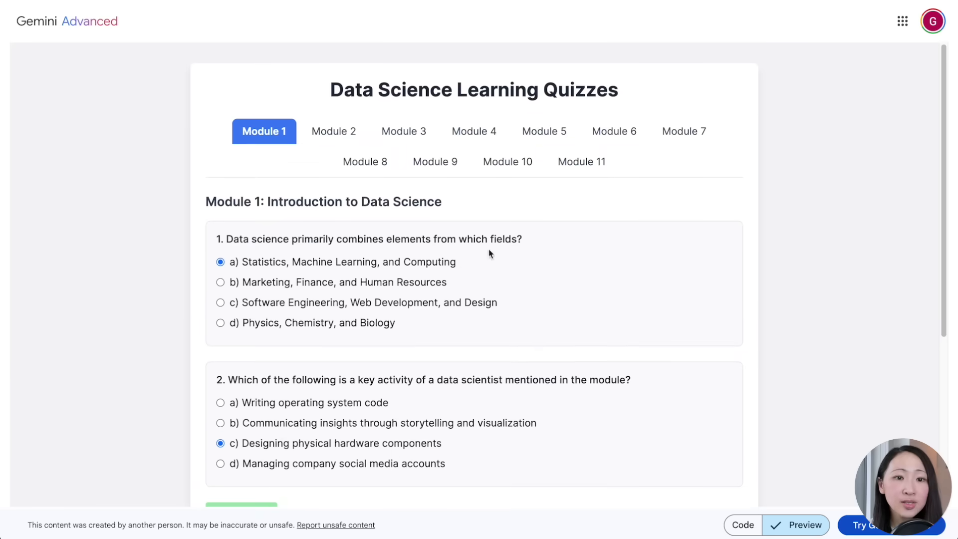
# Submit the Module 2 quiz with Python and R, Data manipulation and numerical computing, and Communication skills as answers, and open Module 3
pyautogui.click(334, 118)
pyautogui.scroll(-3, 496, 313)
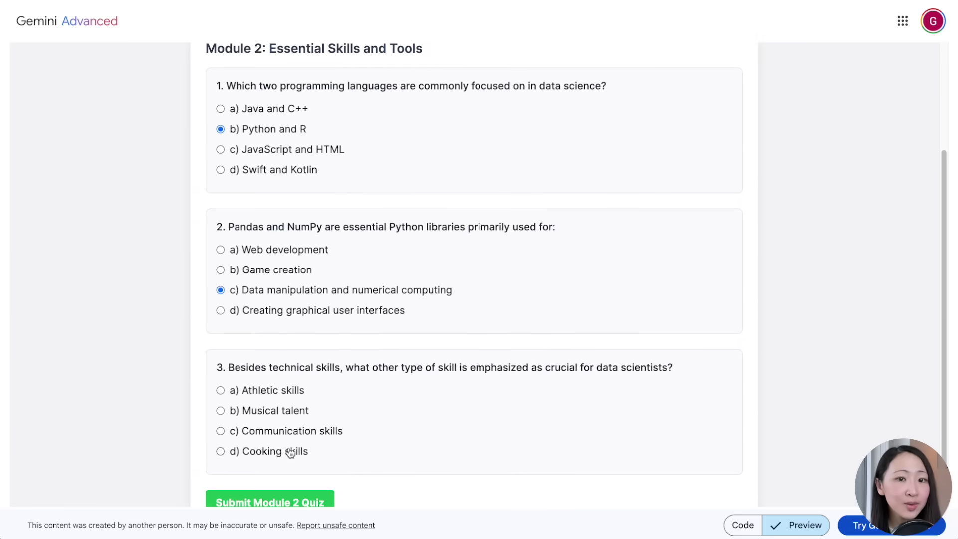
pyautogui.click(291, 452)
pyautogui.scroll(-1, 556, 415)
pyautogui.press('Up')
pyautogui.click(326, 449)
pyautogui.scroll(-5, 632, 378)
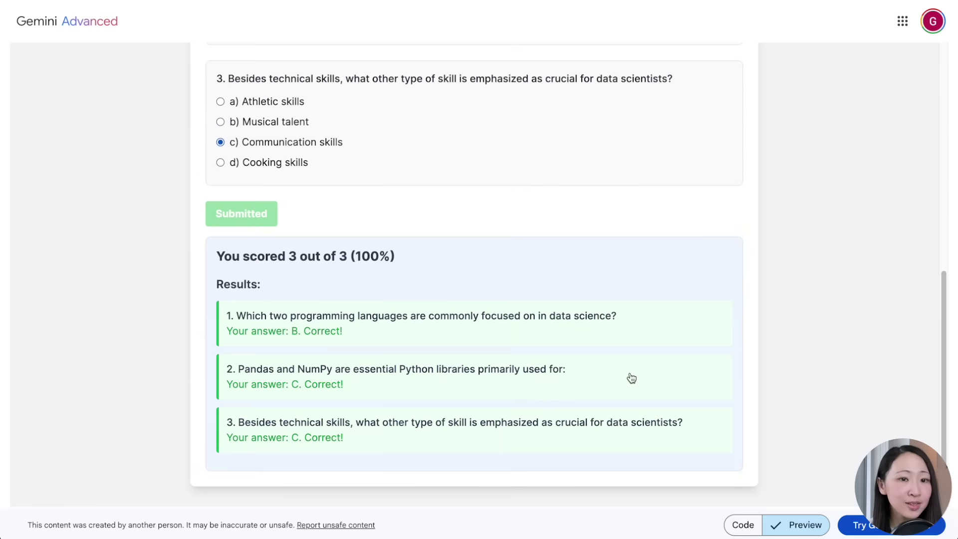
pyautogui.scroll(10, 631, 378)
pyautogui.click(386, 132)
pyautogui.scroll(-1, 533, 198)
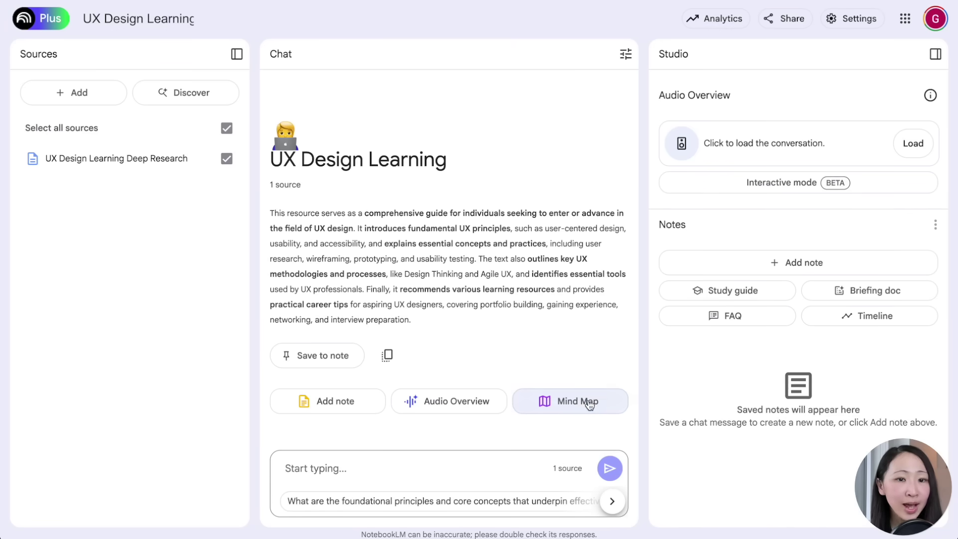
# Generate a mind map in the UX Design Learning notebook, open it and expand its Core Principles branch
pyautogui.click(589, 405)
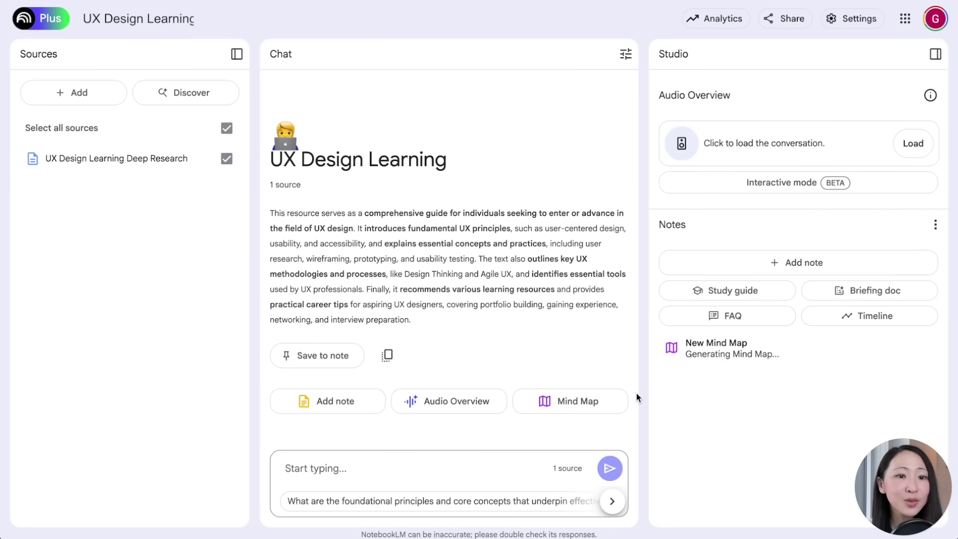
pyautogui.click(716, 349)
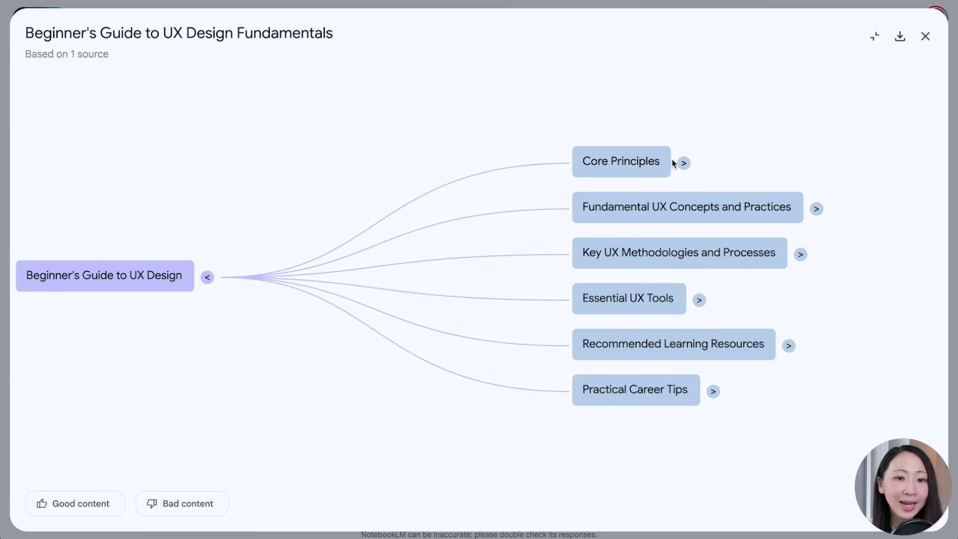
pyautogui.click(685, 163)
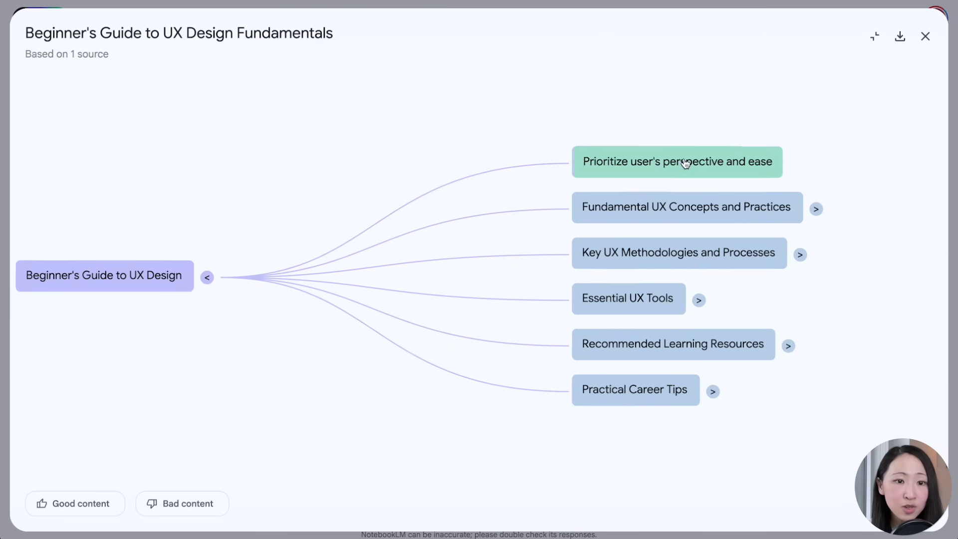
pyautogui.click(532, 313)
pyautogui.click(521, 316)
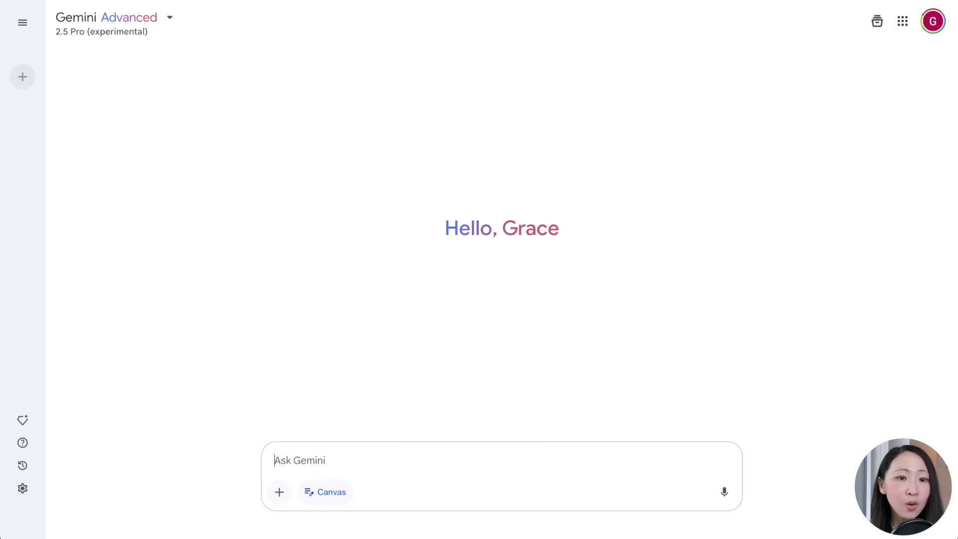
# In Gemini Canvas, submit the mind map image with a request for a topic cluster visualization of UX Design concepts, and try moving cluster nodes
pyautogui.moveTo(848, 537); pyautogui.dragTo(476, 415)
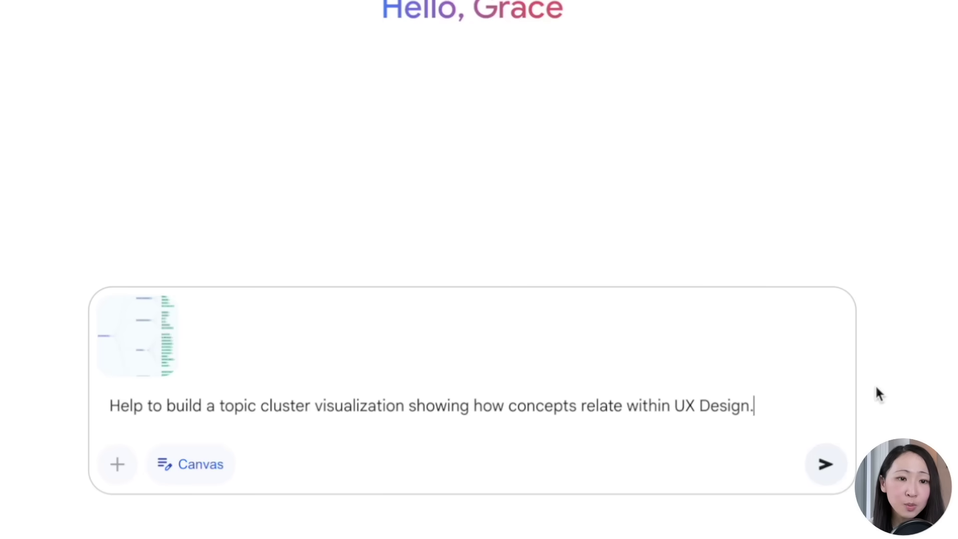
pyautogui.press('Return')
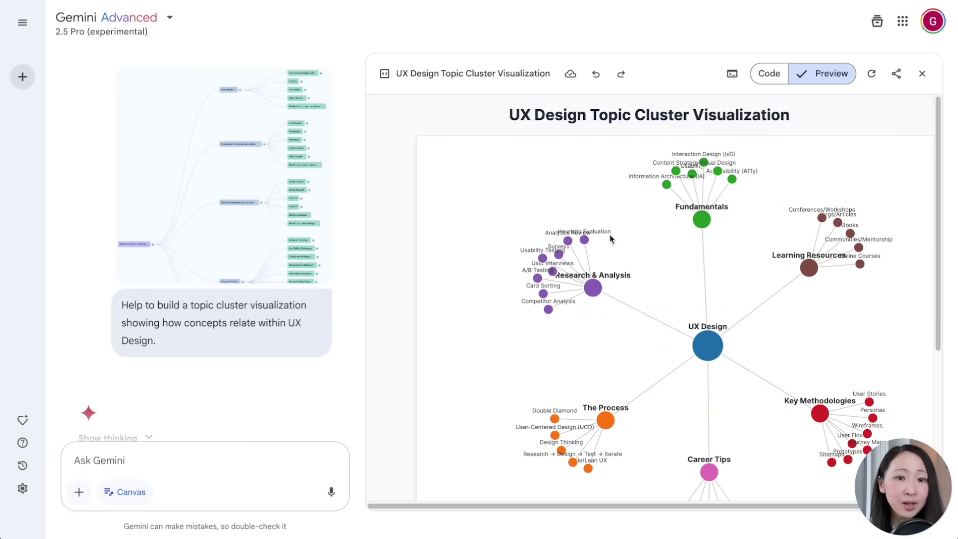
pyautogui.moveTo(695, 224)
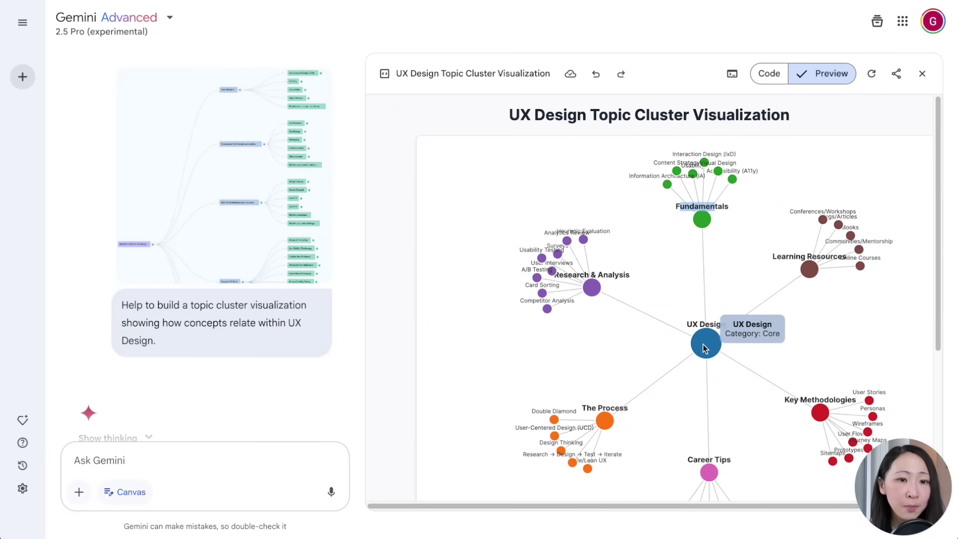
pyautogui.moveTo(754, 181)
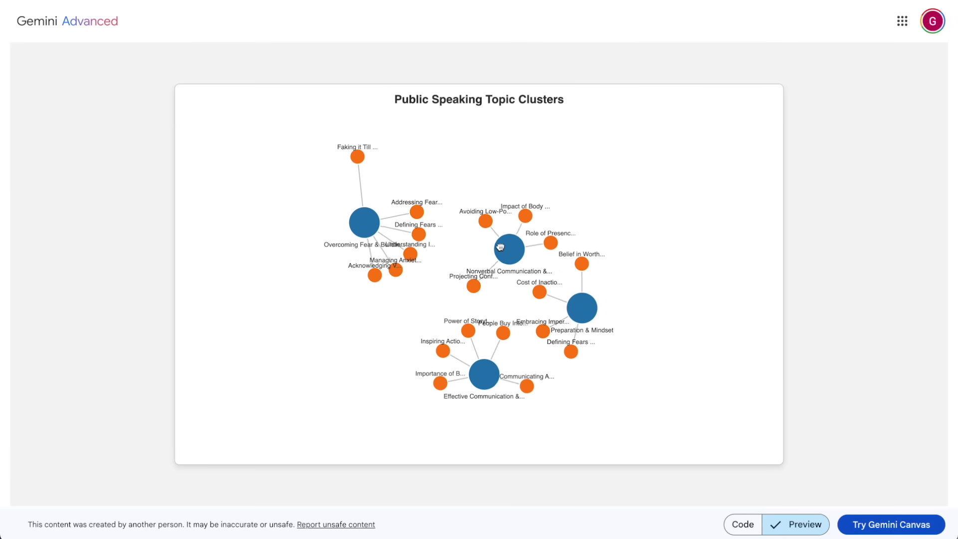
pyautogui.moveTo(487, 374); pyautogui.dragTo(497, 375)
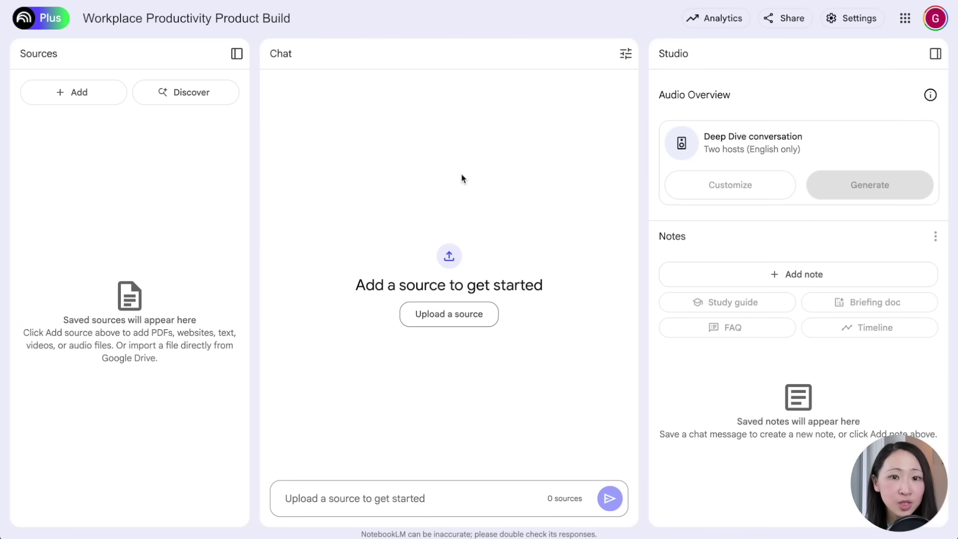
# In the NotebookLM notebook Workplace Productivity Product Build, discover sources on "Recent workplace productivity trends" and import all of them
pyautogui.click(178, 93)
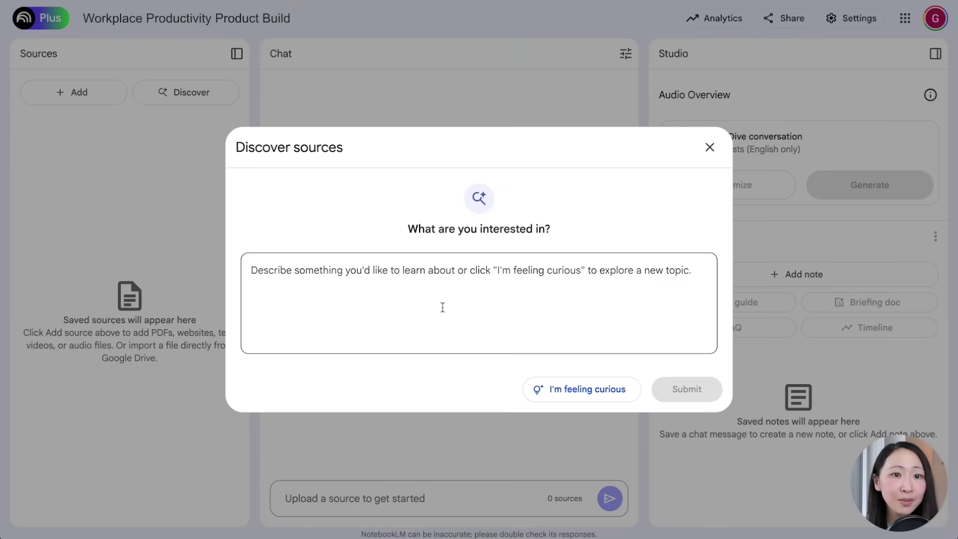
pyautogui.write('Recent workplace productivity trends')
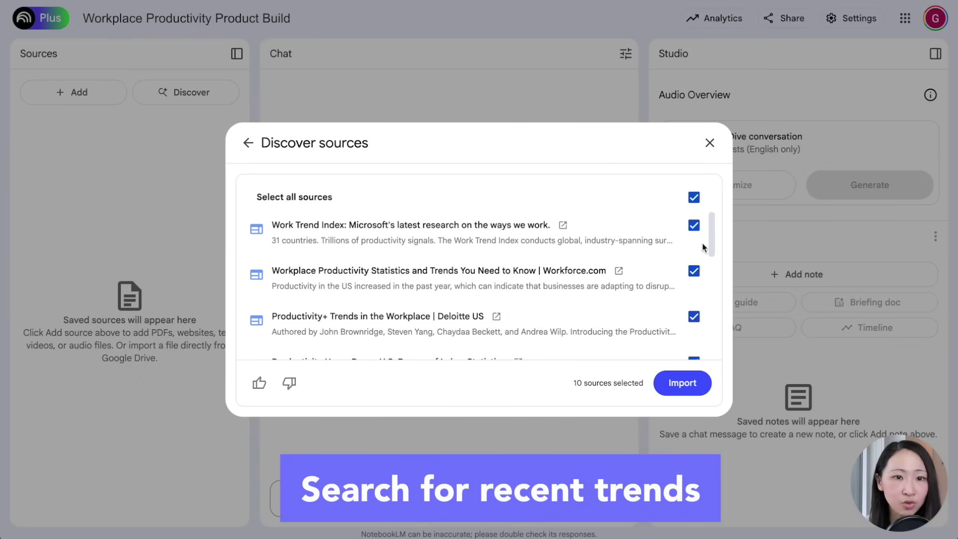
pyautogui.moveTo(711, 242); pyautogui.dragTo(709, 348)
pyautogui.click(682, 382)
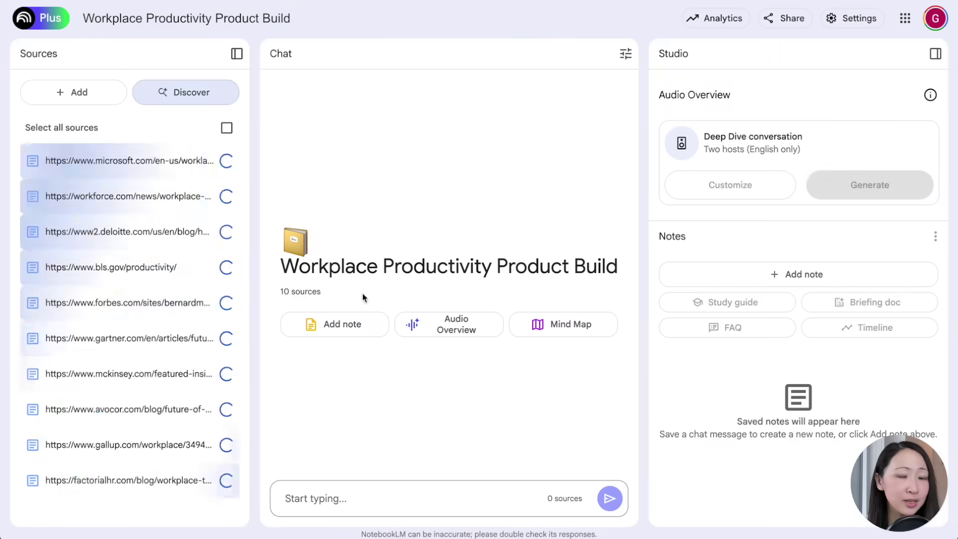
# Discover sources on "Common pain points with workplace productivity software" with "focus on real user feedback from forums" and import them all
pyautogui.click(195, 96)
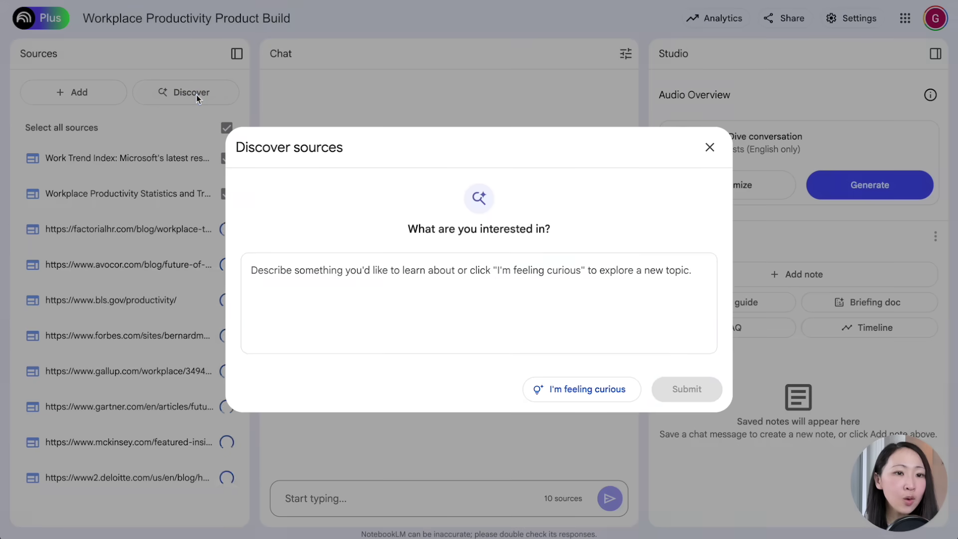
pyautogui.write('Common pain points with workplace productivity software')
pyautogui.press('Return')
pyautogui.press('Return')
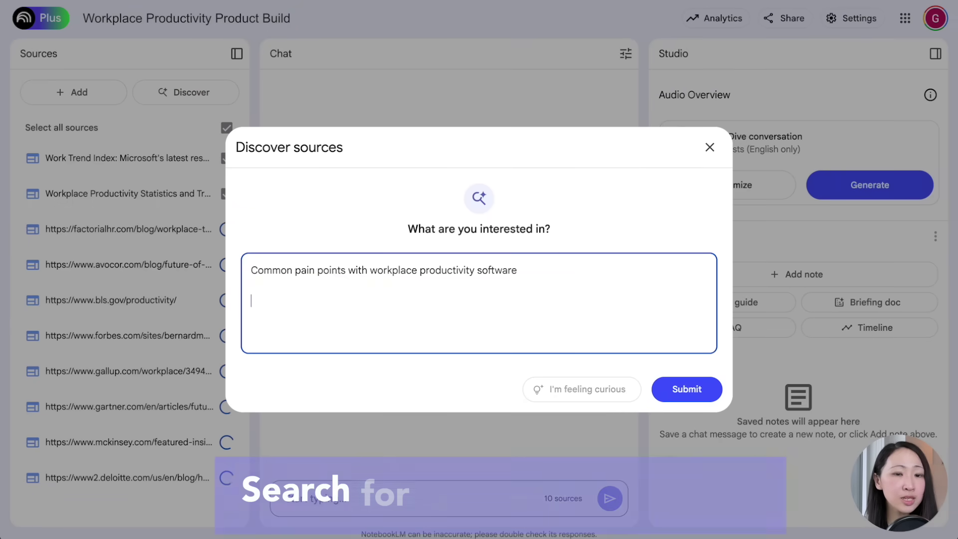
pyautogui.write('focus on rea')
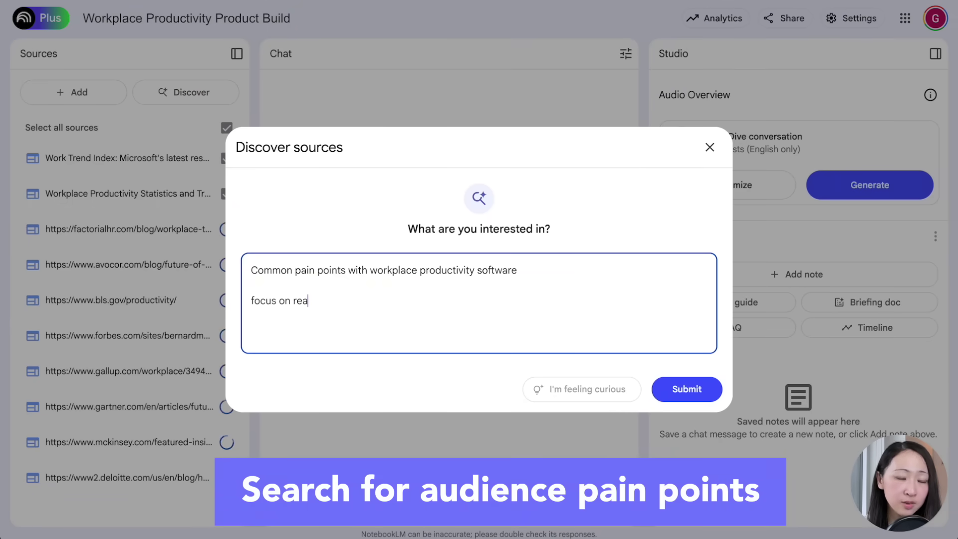
pyautogui.write('l user feedback from forums')
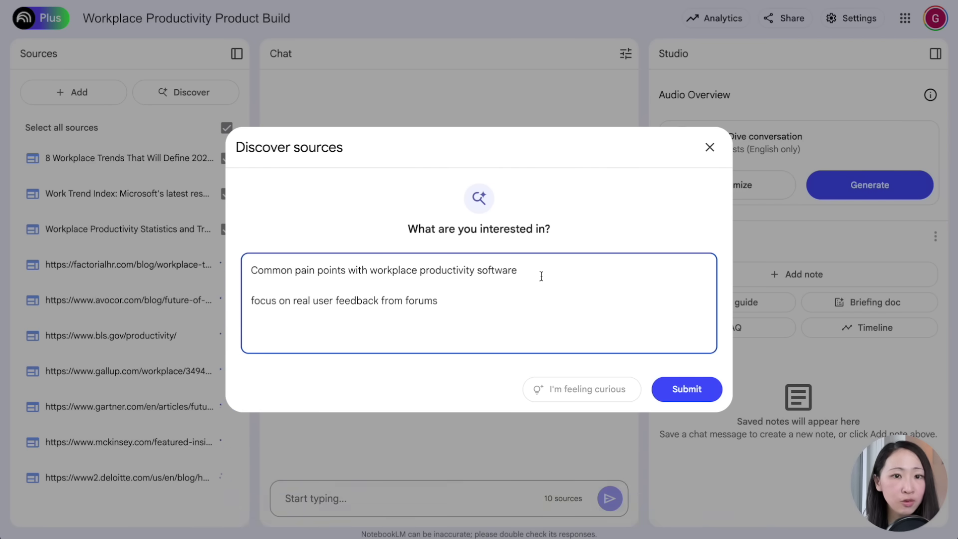
pyautogui.press('Return')
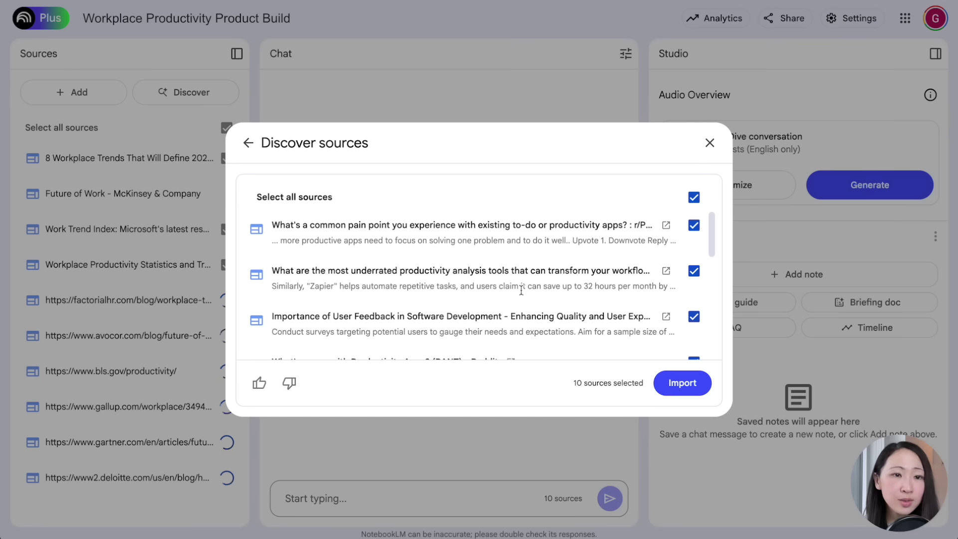
pyautogui.scroll(-3, 714, 231)
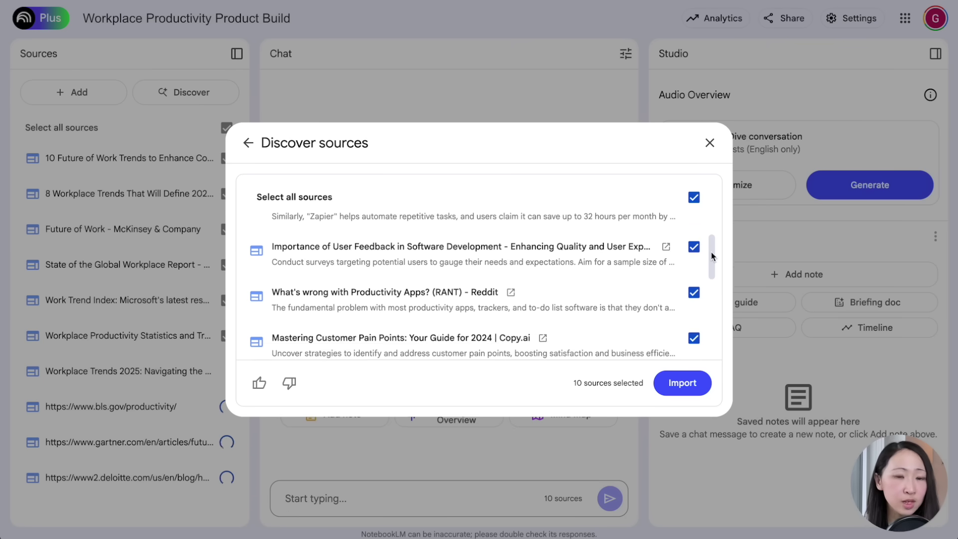
pyautogui.moveTo(709, 267); pyautogui.dragTo(709, 339)
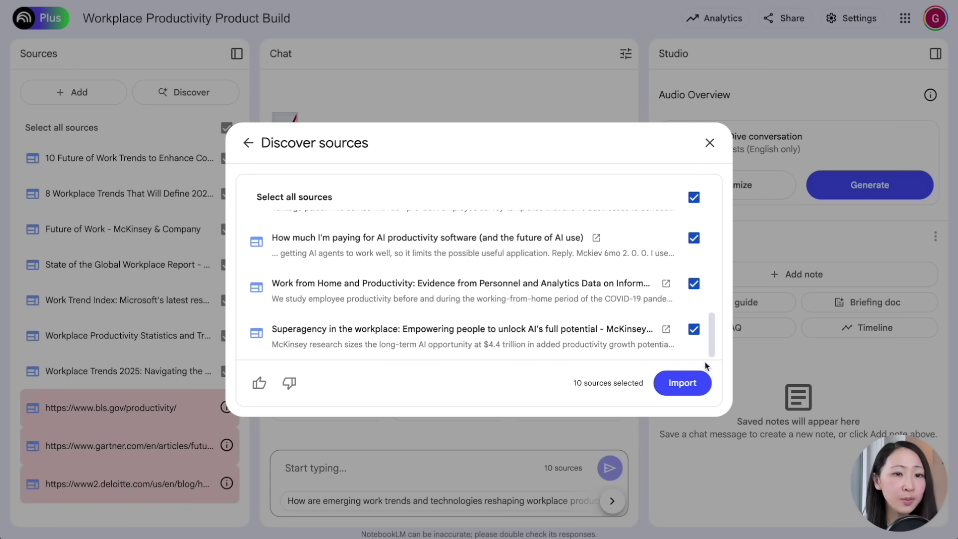
pyautogui.click(682, 383)
# Remove the sources that failed to import, including the gartner.com article, from the notebook
pyautogui.scroll(-5, 239, 325)
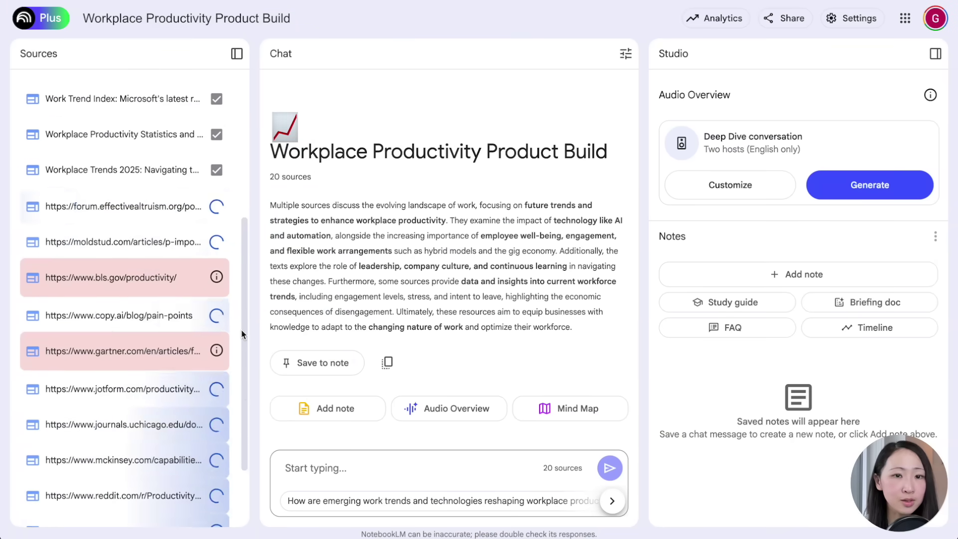
pyautogui.click(32, 292)
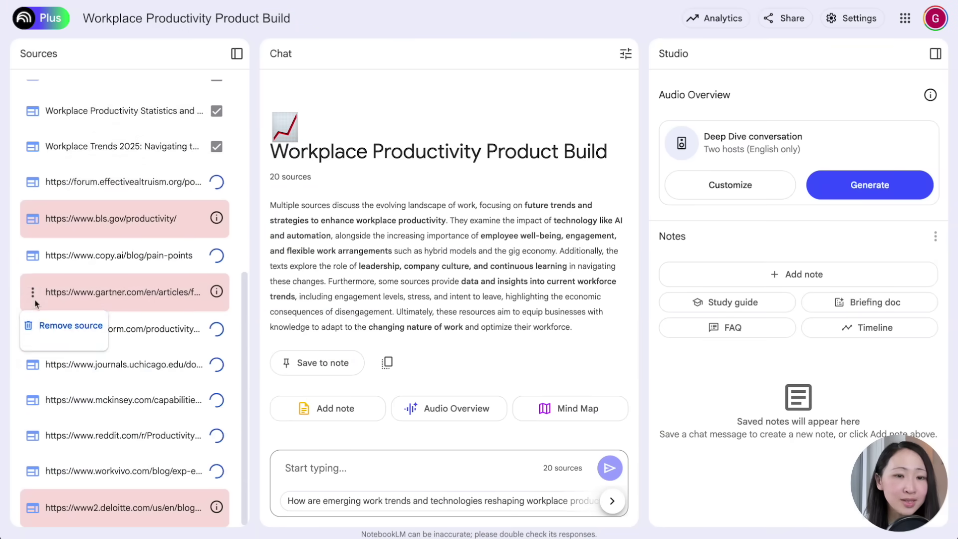
pyautogui.click(71, 326)
pyautogui.click(618, 284)
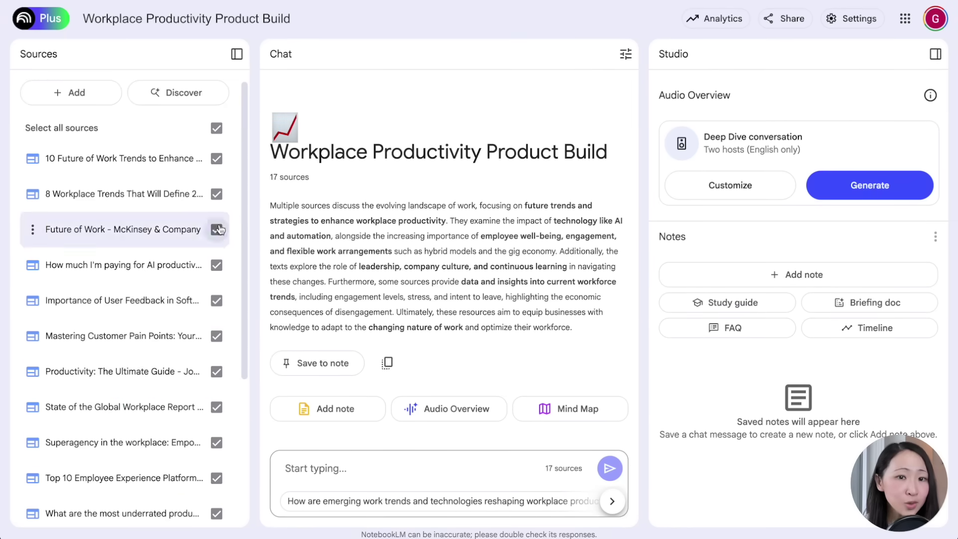
# Ask the chat for the top 5 unmet needs, most requested features and emerging trends for a smart workspace solution, organized by priority level
pyautogui.scroll(-4, 214, 280)
pyautogui.click(355, 459)
pyautogui.write('Based on all sources, identify the top 5 unmet needs in workspace productivity tools, the most requested features from users, and emerging trends that could shape a new smart workspace solution. Organize insights by priority level for product development.')
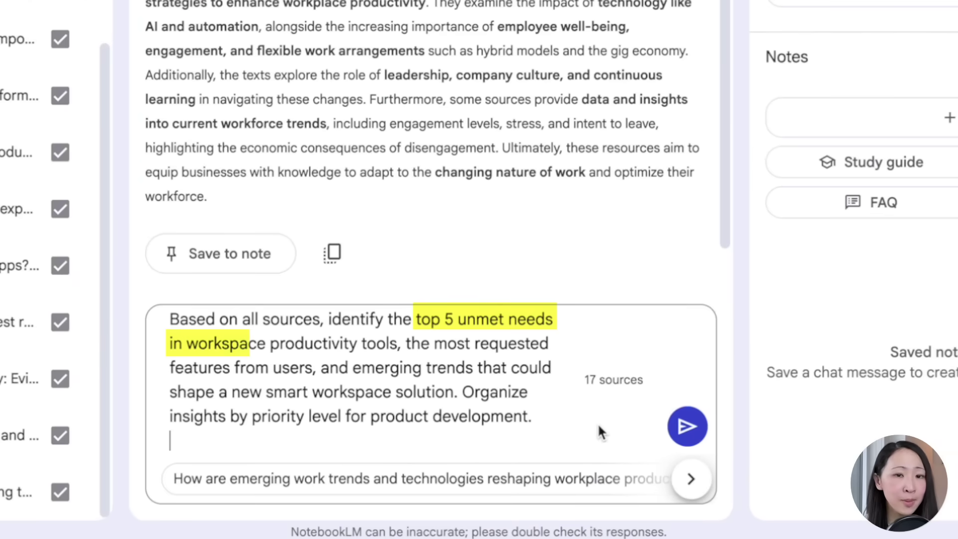
pyautogui.click(696, 430)
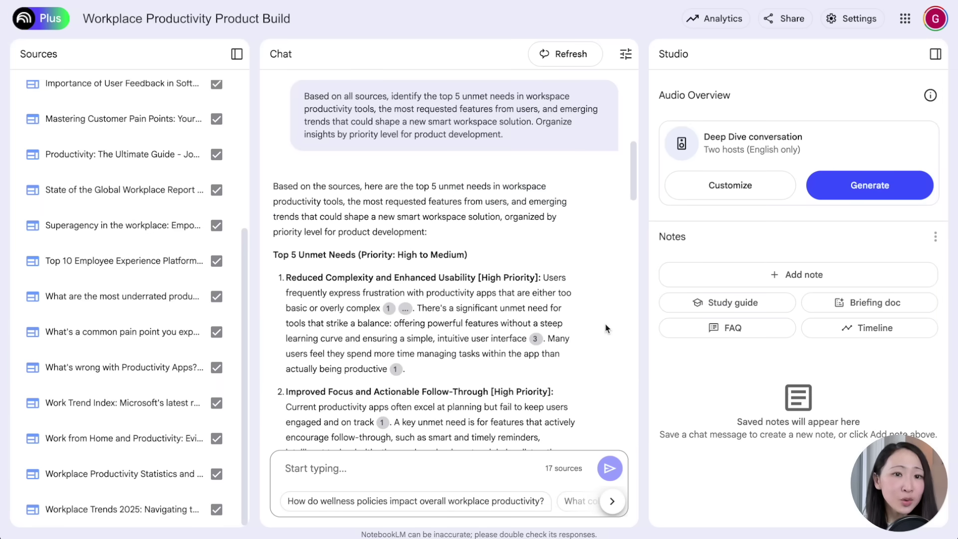
# Review the prioritized insights, copy the whole response and paste it into a Gemini prompt with Canvas enabled
pyautogui.moveTo(634, 152); pyautogui.dragTo(661, 406)
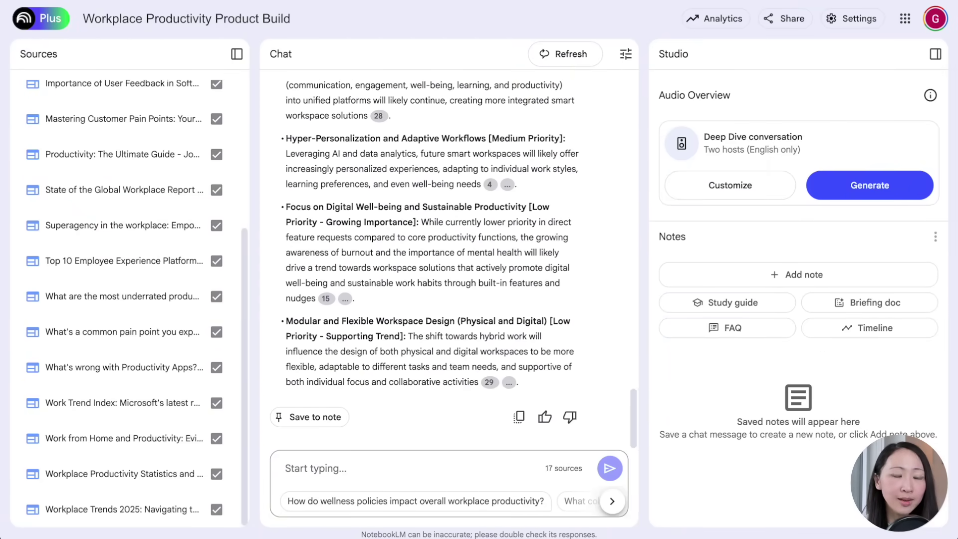
pyautogui.click(519, 417)
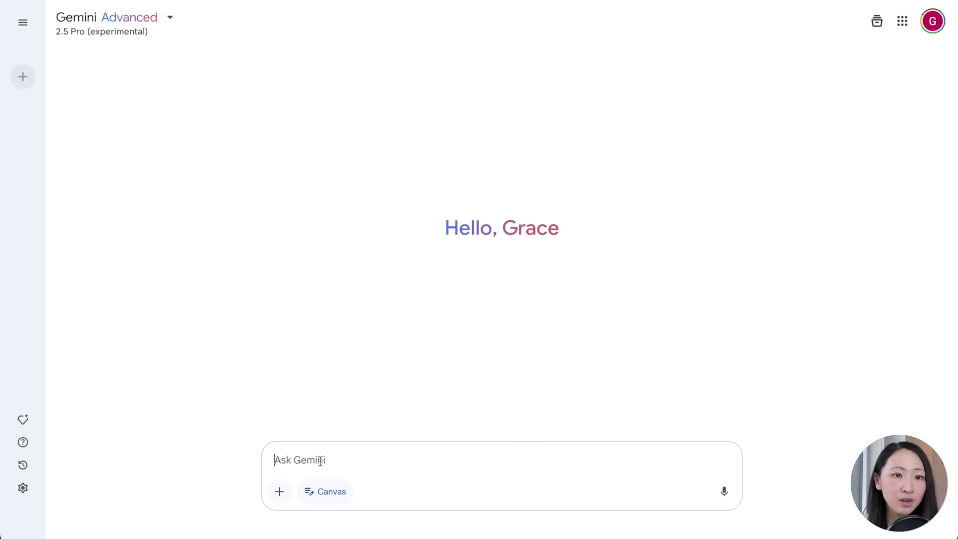
pyautogui.hotkey('ctrl', 'v')
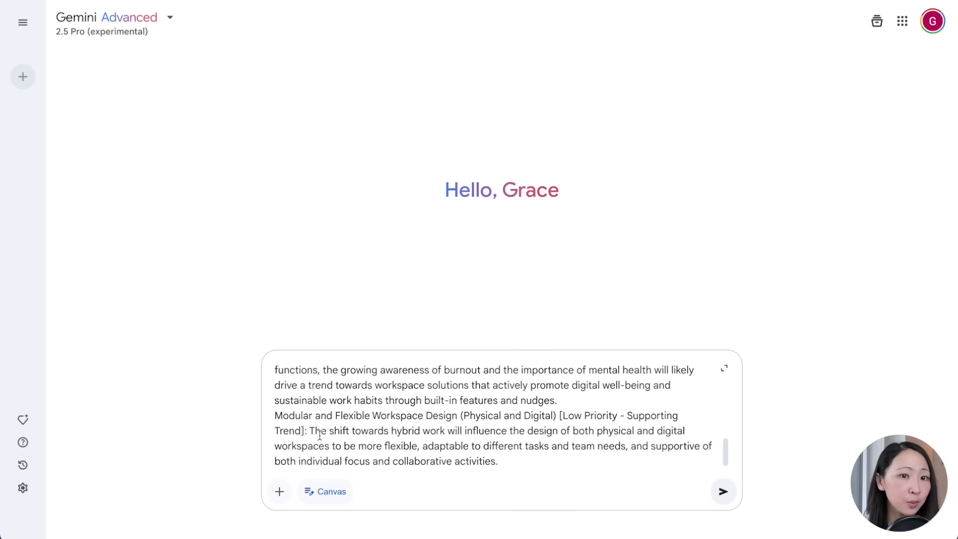
# Above the pasted insights, add a request for a beautifully designed, fully functional Smart Workspace product prototype, separate it with "//" and submit the prompt
pyautogui.scroll(10, 287, 363)
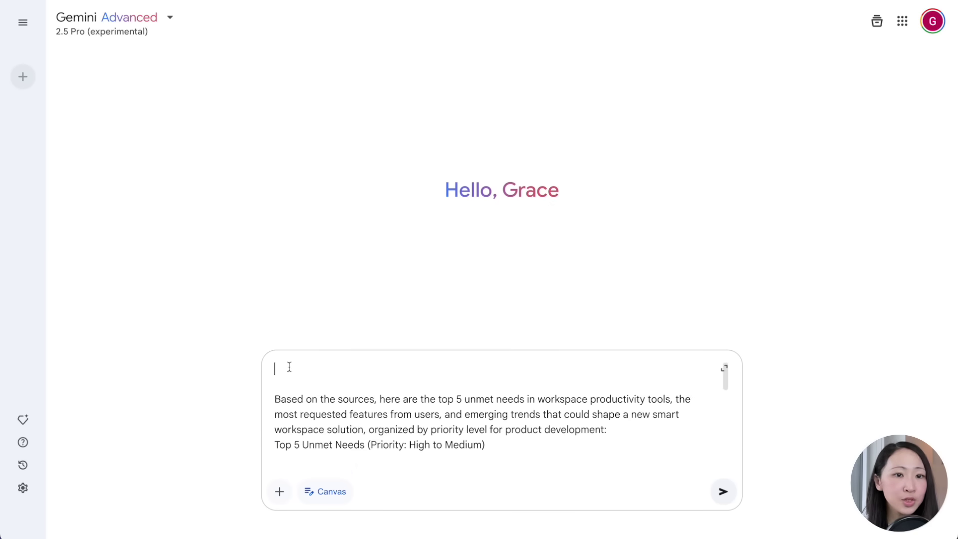
pyautogui.hotkey('ctrl', 'v')
pyautogui.press('Return')
pyautogui.press('Return')
pyautogui.write('//')
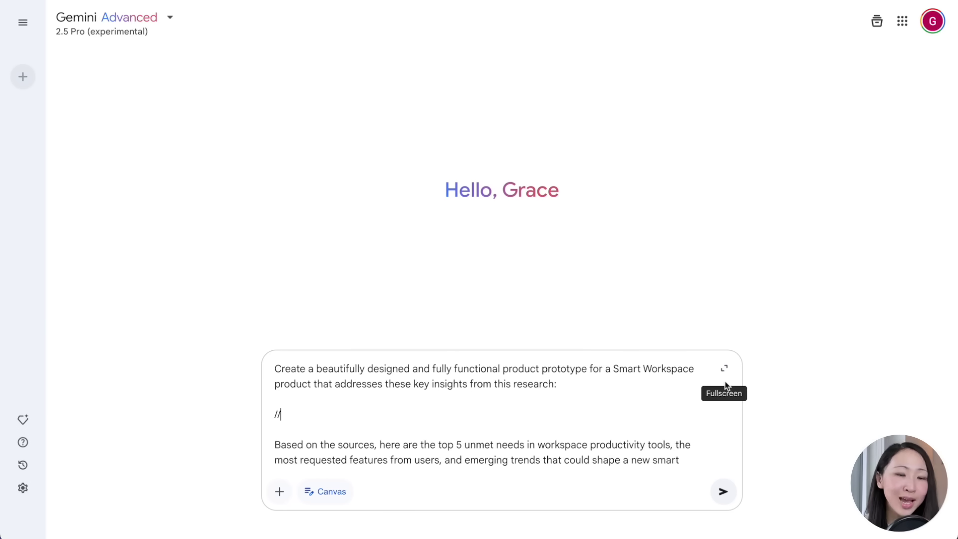
pyautogui.scroll(-10, 726, 386)
pyautogui.press('Return')
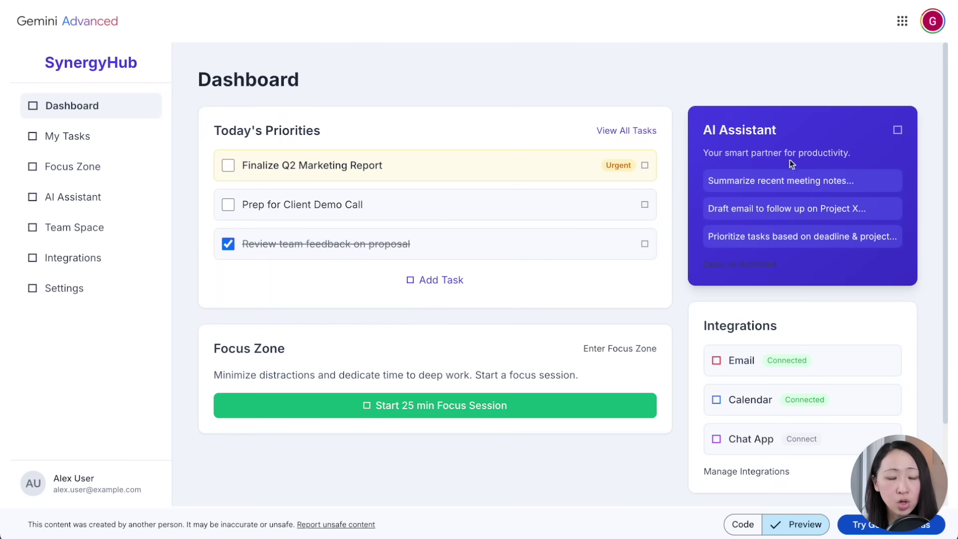
# Test the SynergyHub dashboard by opening its AI assistant link and toggling the three tasks under Today's Priorities on and off
pyautogui.click(752, 265)
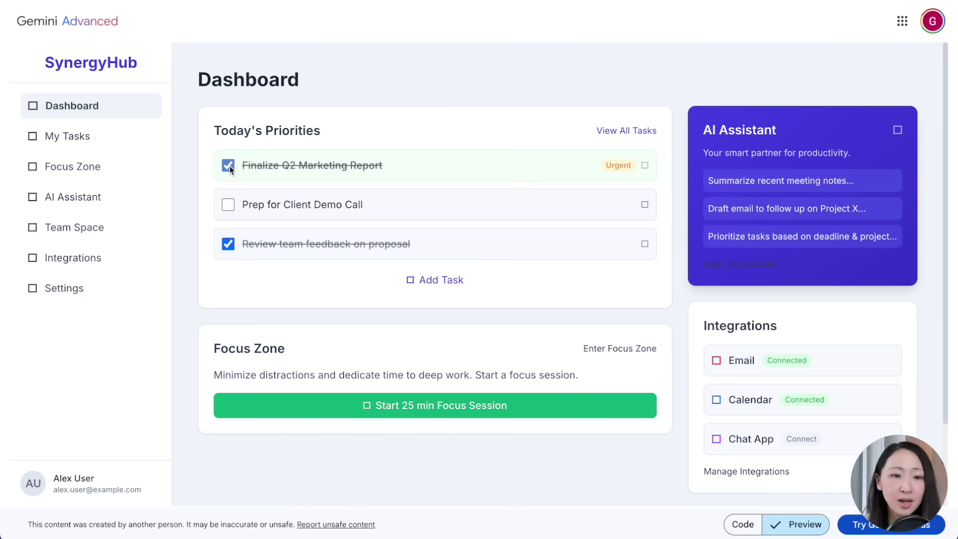
pyautogui.click(228, 165)
pyautogui.click(228, 205)
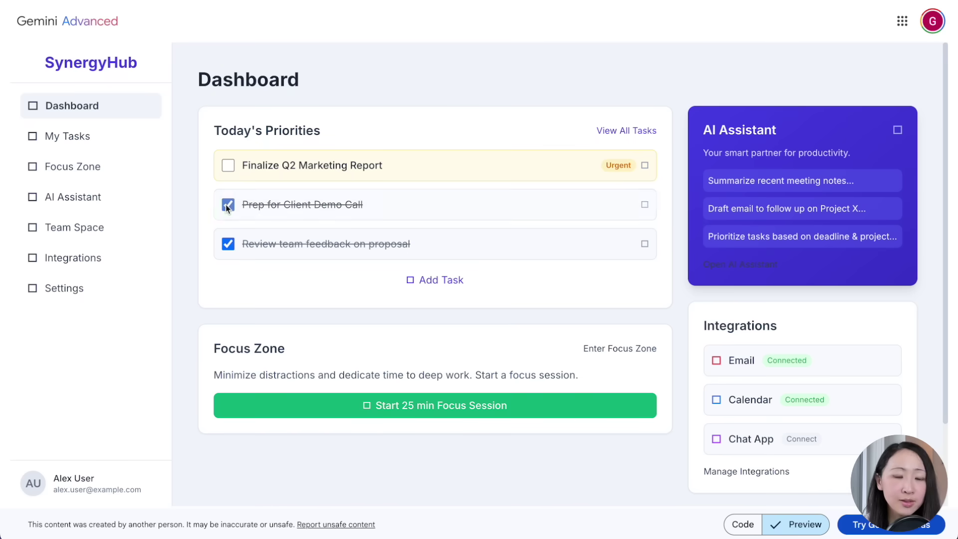
pyautogui.click(228, 204)
pyautogui.click(229, 243)
pyautogui.click(228, 244)
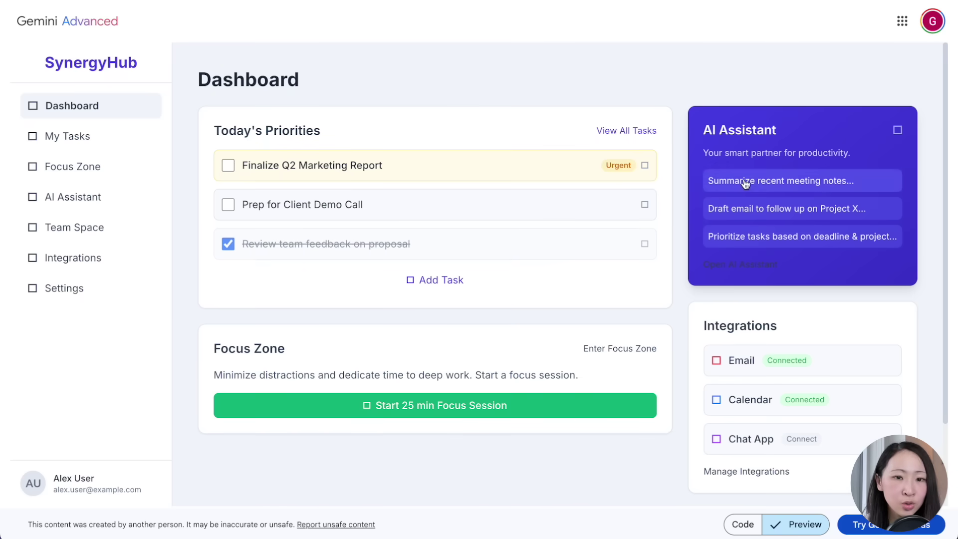
# Look through the prototype's Integrations and Settings pages and return to the Dashboard
pyautogui.scroll(-2, 802, 274)
pyautogui.click(735, 390)
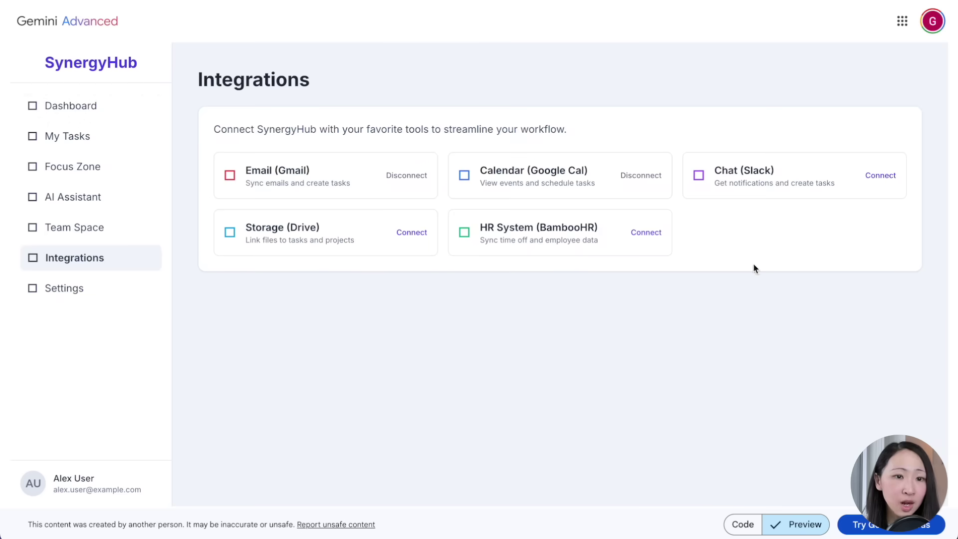
pyautogui.click(64, 288)
pyautogui.click(271, 310)
pyautogui.click(71, 105)
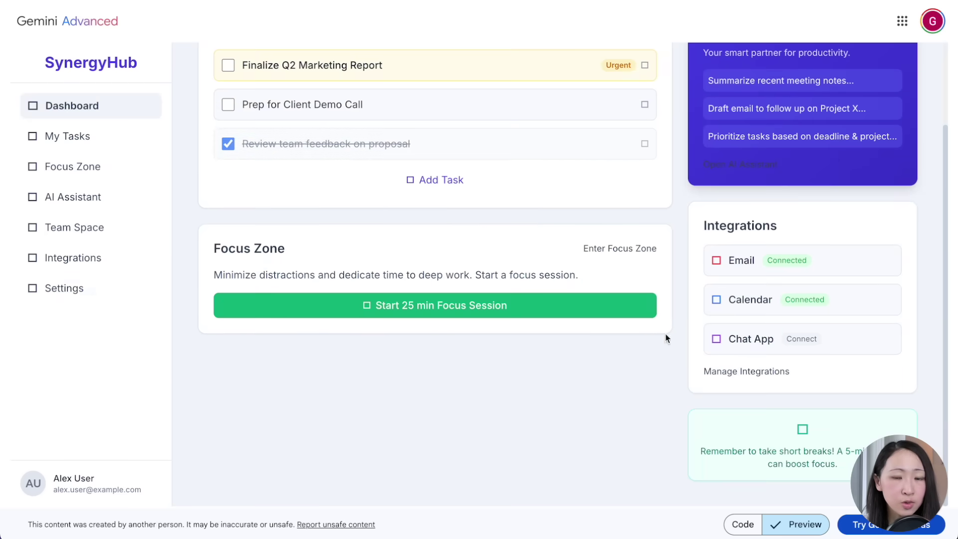
# Start a 25 min focus session in the prototype, view the AI Assistant page and return to the Dashboard
pyautogui.click(574, 309)
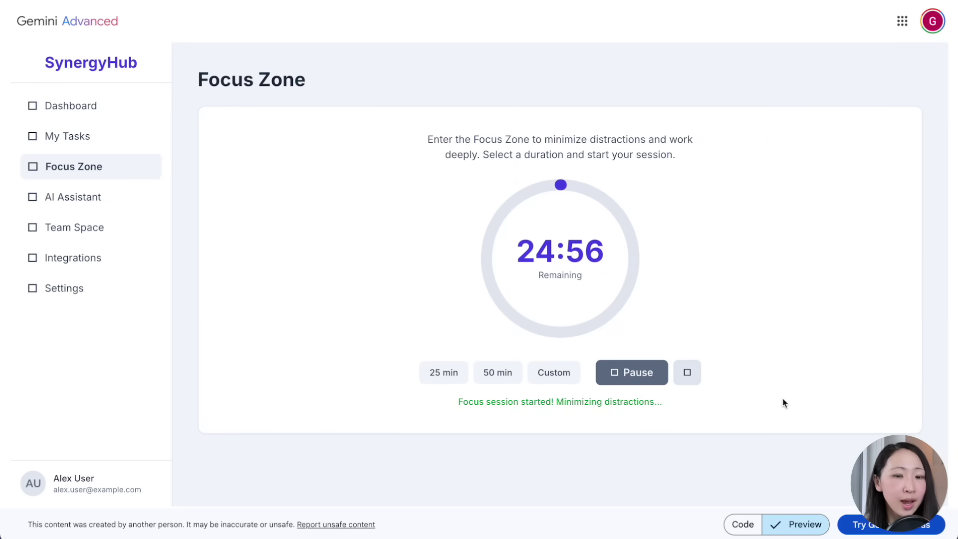
pyautogui.click(70, 196)
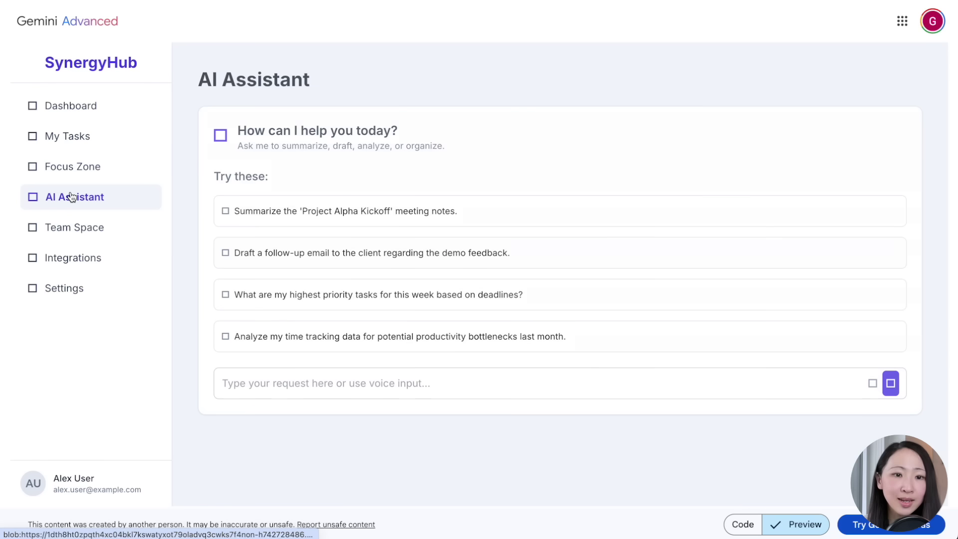
pyautogui.click(71, 105)
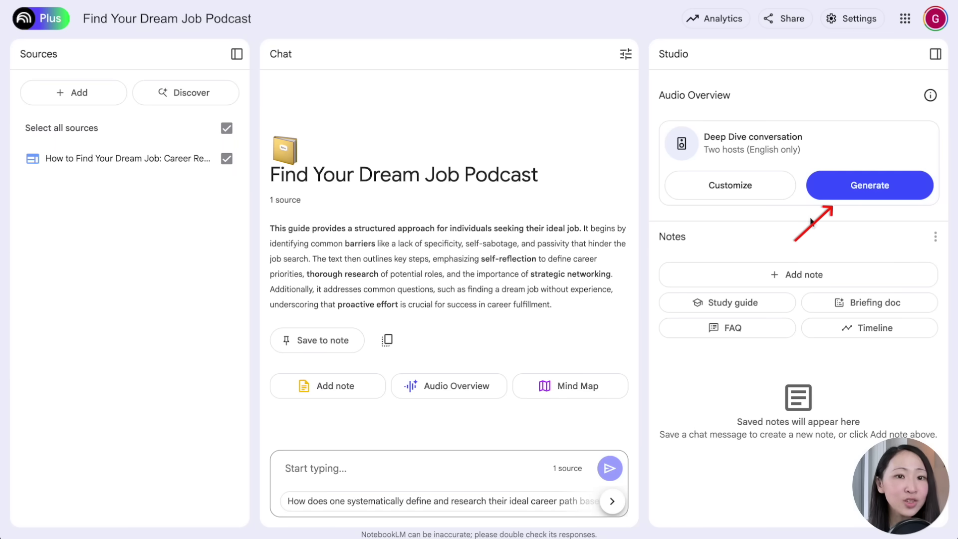
# In the NotebookLM notebook Find Your Dream Job Podcast, generate the Deep Dive conversation audio overview
pyautogui.click(838, 188)
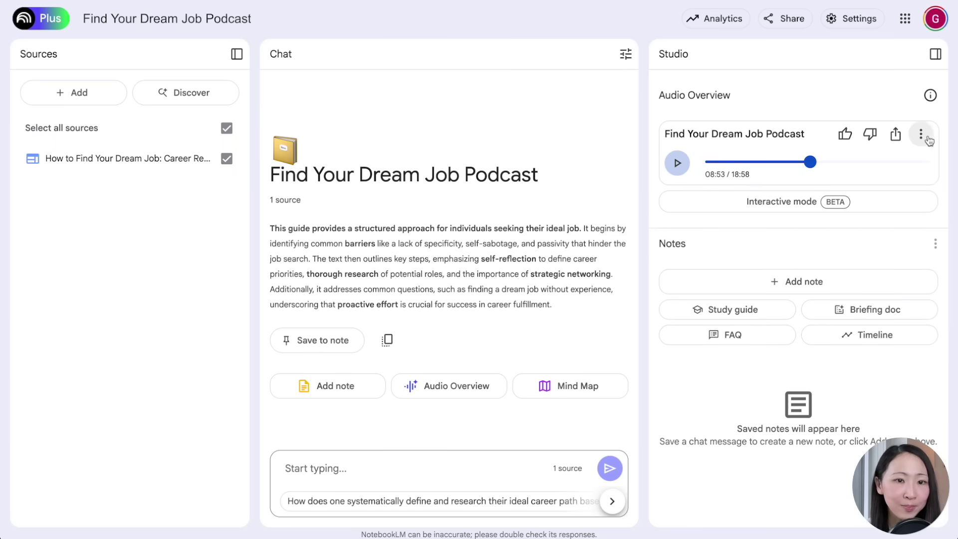
# Download the Find Your Dream Job Podcast audio overview
pyautogui.click(921, 135)
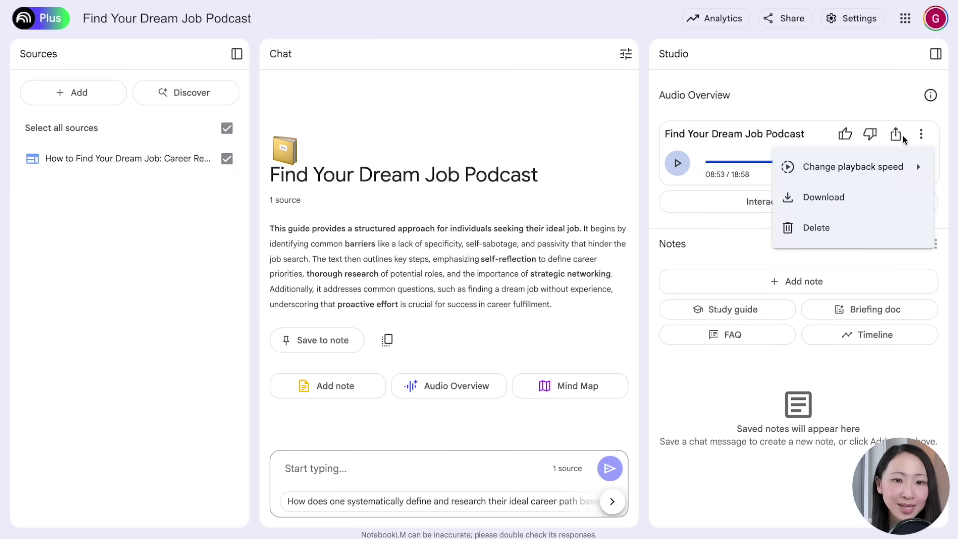
pyautogui.click(826, 195)
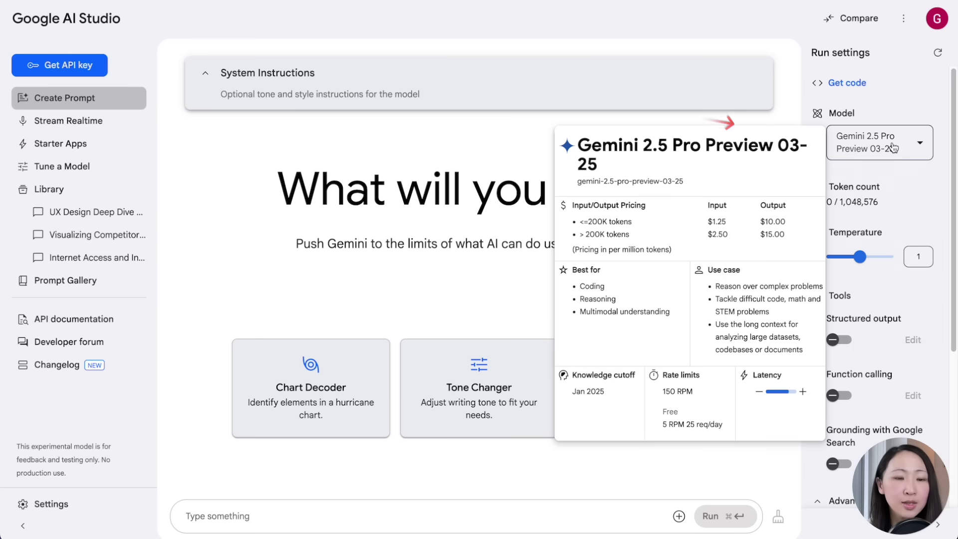
# In Google AI Studio, ask Gemini 2.5 Pro Preview 03-25 to extract the full transcript from Find Your Dream Job Podcast.wav
pyautogui.click(873, 143)
pyautogui.moveTo(787, 218)
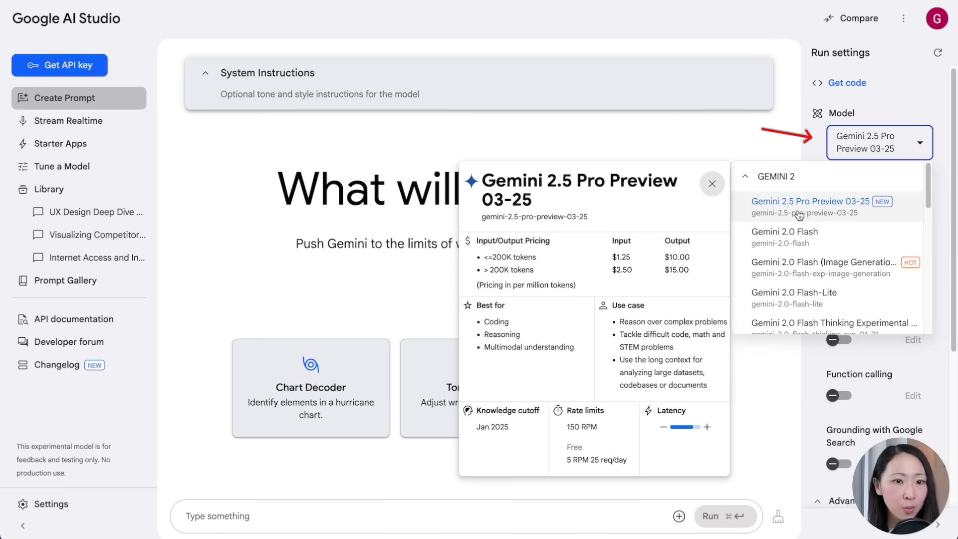
pyautogui.click(804, 207)
pyautogui.moveTo(804, 208); pyautogui.dragTo(499, 519)
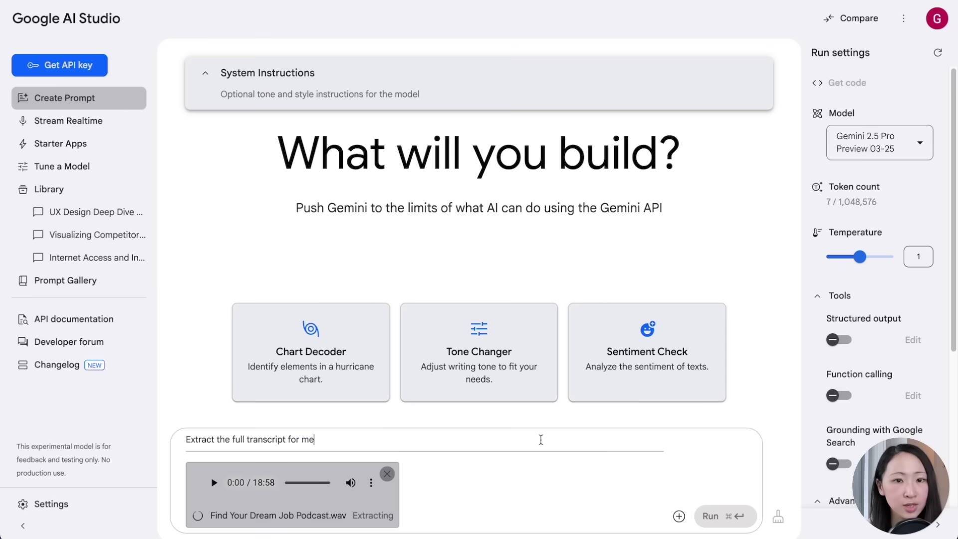
pyautogui.press('super+Return')
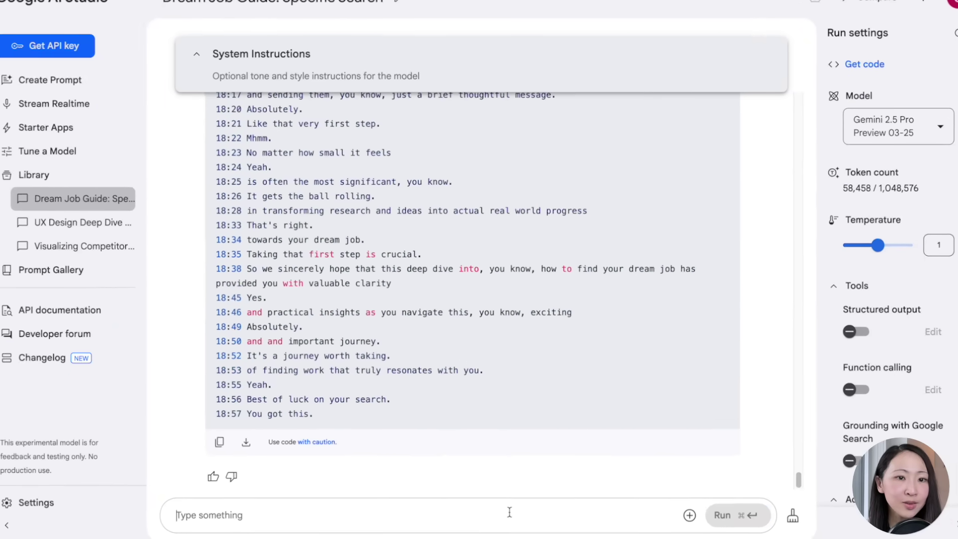
# Prompt for converting the two-person podcast script into a first-person single host audio script with "I" statements and a conversational tone, and copy the response
pyautogui.hotkey('ctrl', 'v')
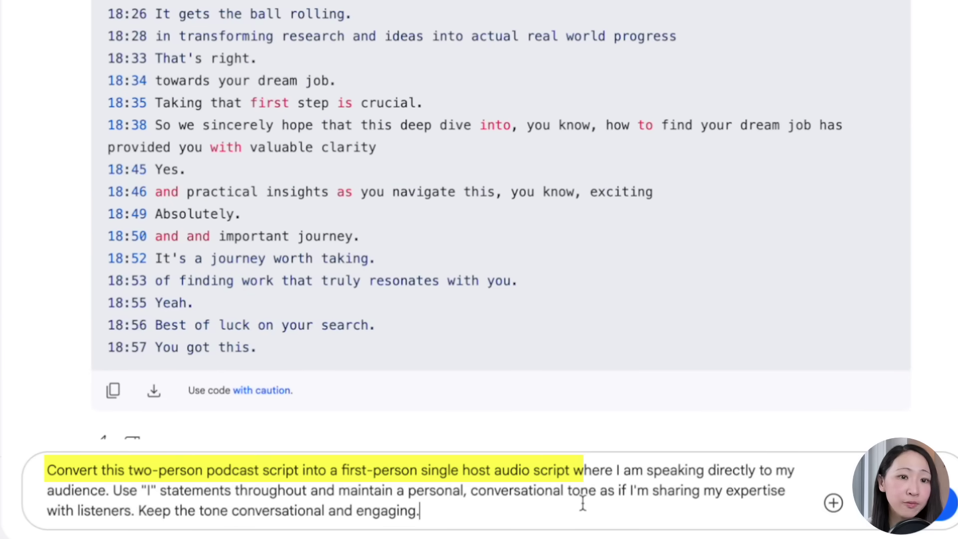
pyautogui.press('Return')
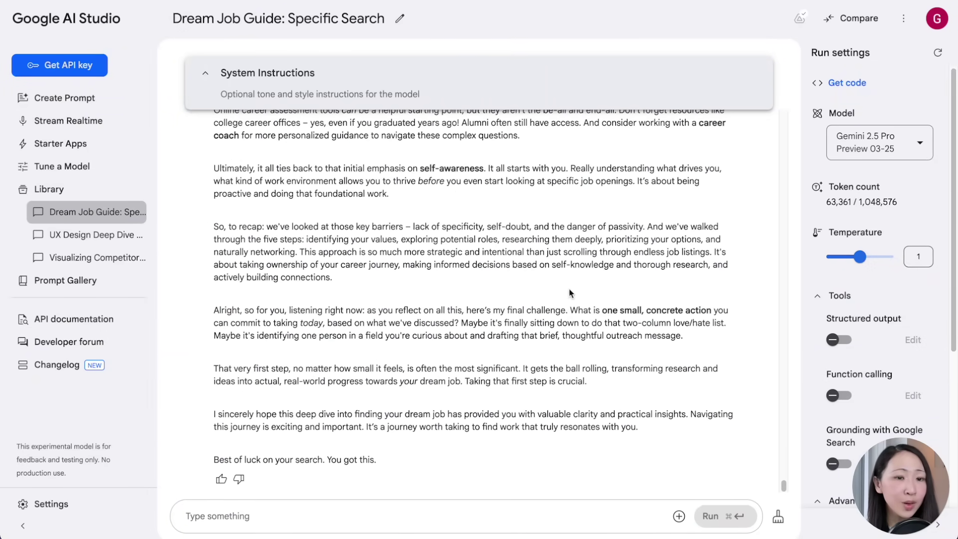
pyautogui.scroll(-20, 498, 272)
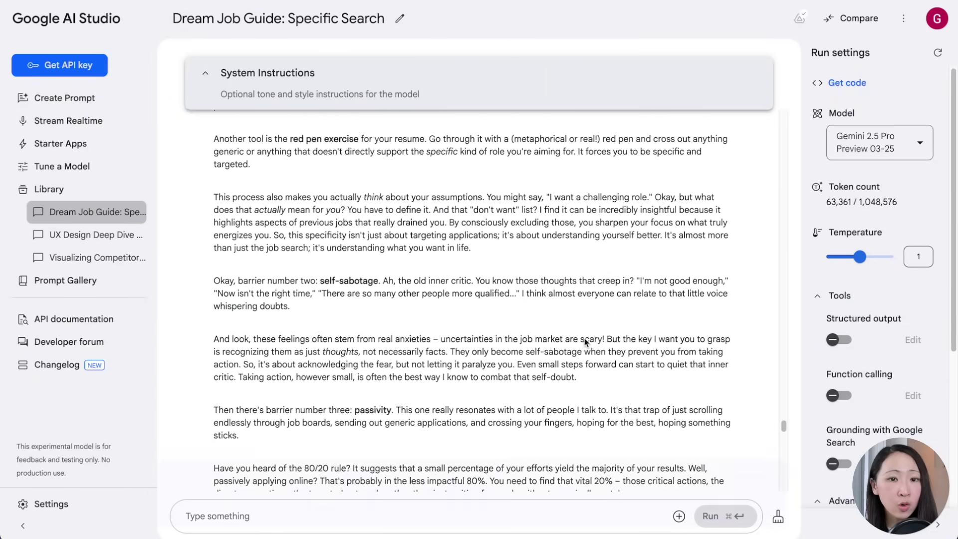
pyautogui.scroll(-20, 586, 339)
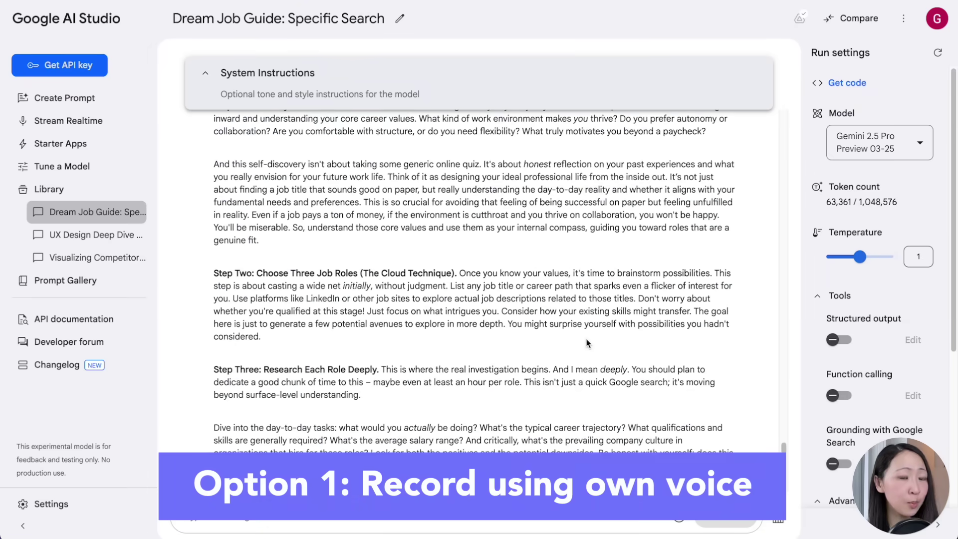
pyautogui.scroll(2, 585, 340)
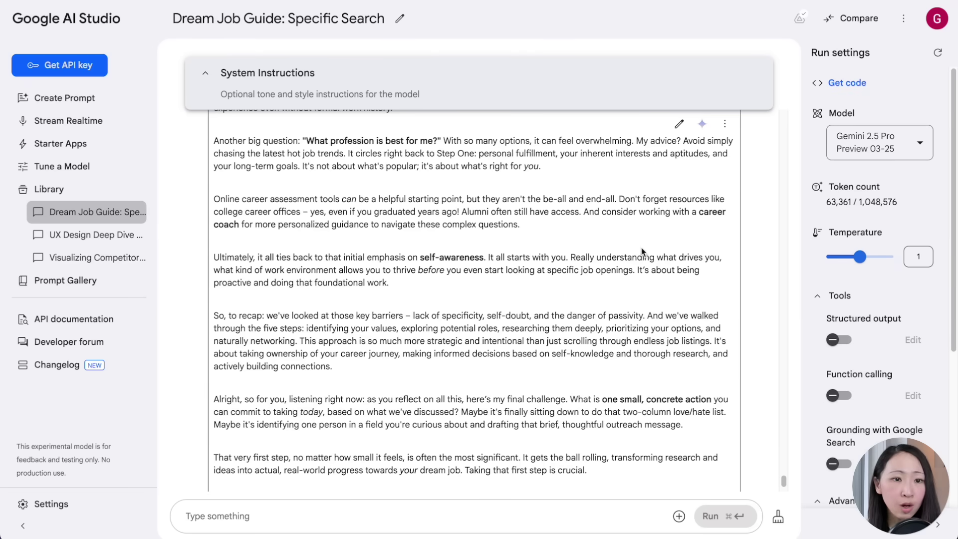
pyautogui.click(724, 123)
pyautogui.click(754, 215)
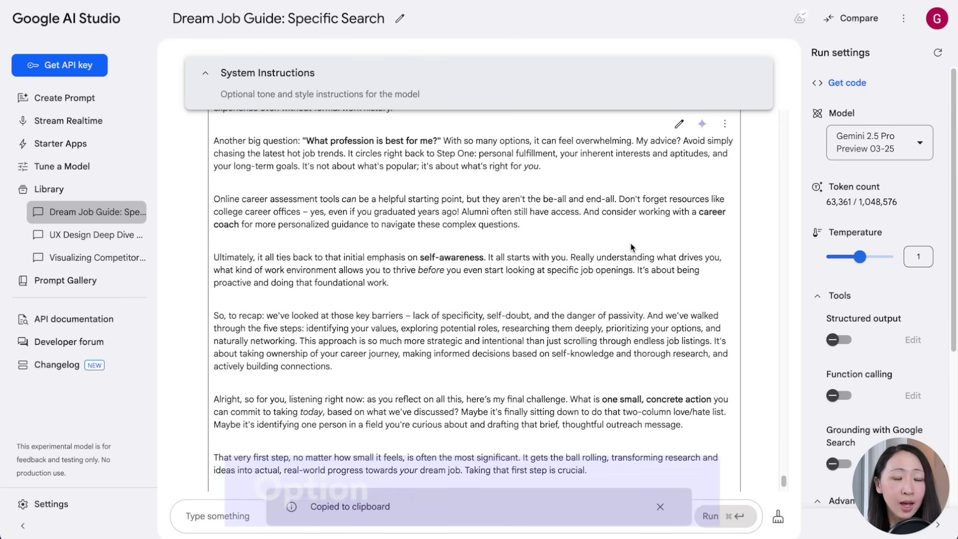
# Set up Stream Realtime with the Gemini 2.0 Flash Experimental model, Audio output format and the Puck voice
pyautogui.click(88, 120)
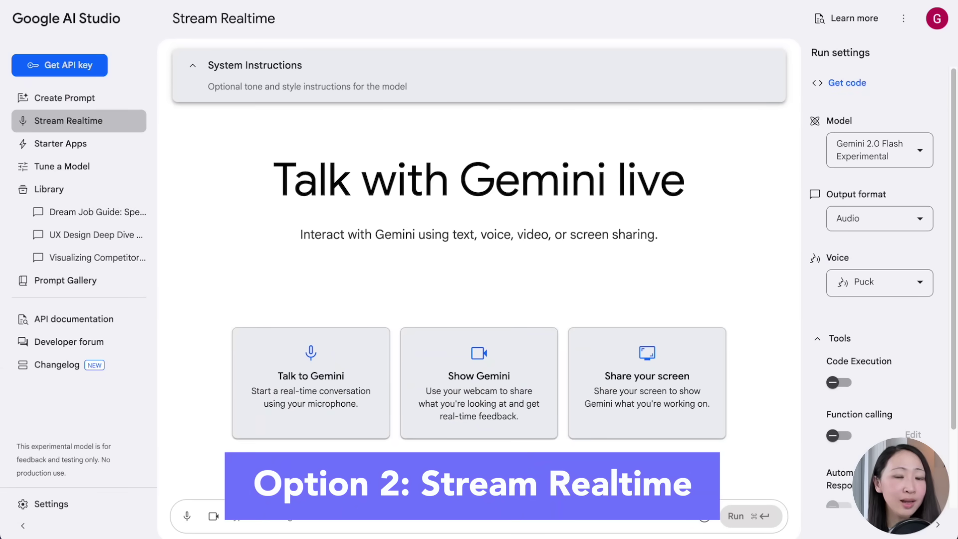
pyautogui.click(881, 148)
pyautogui.click(740, 238)
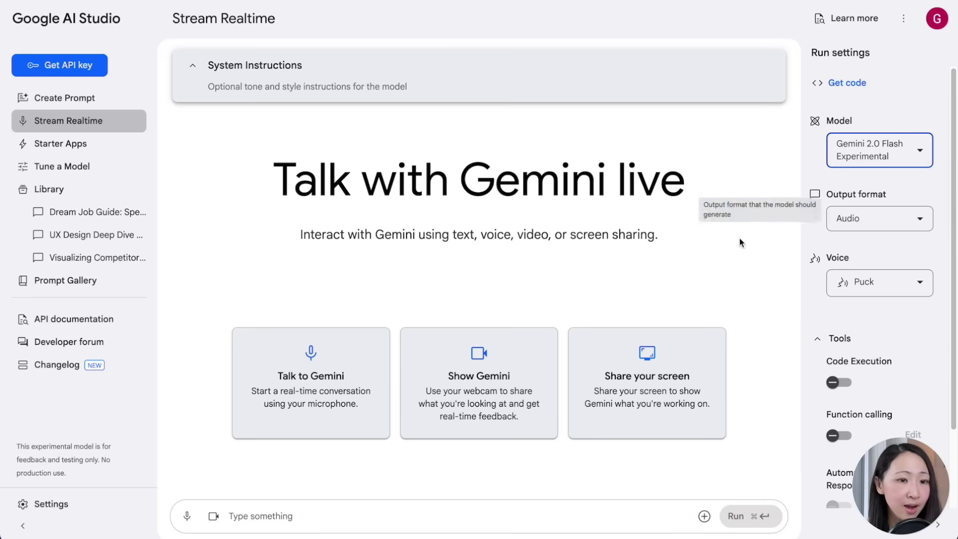
pyautogui.click(896, 218)
pyautogui.click(878, 250)
pyautogui.click(879, 283)
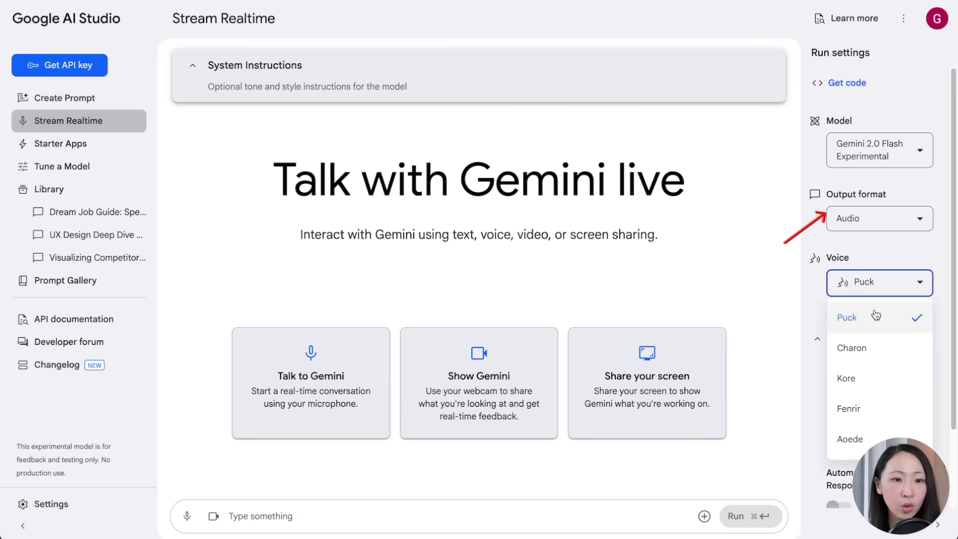
pyautogui.click(871, 319)
# Run a prompt to read the copied podcast script word by word in an engaging and friendly tone, with // separating instruction and script
pyautogui.press('super+v')
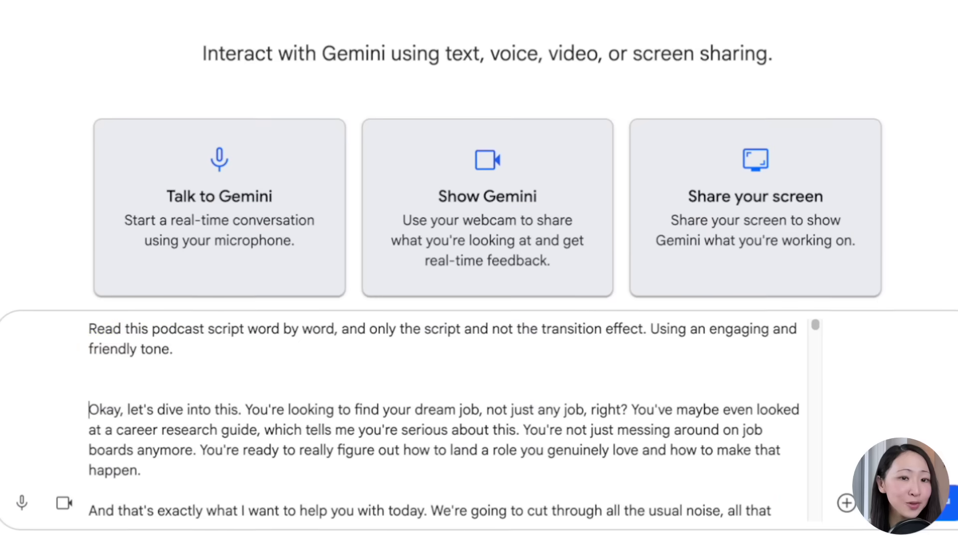
pyautogui.press('Up')
pyautogui.write('//')
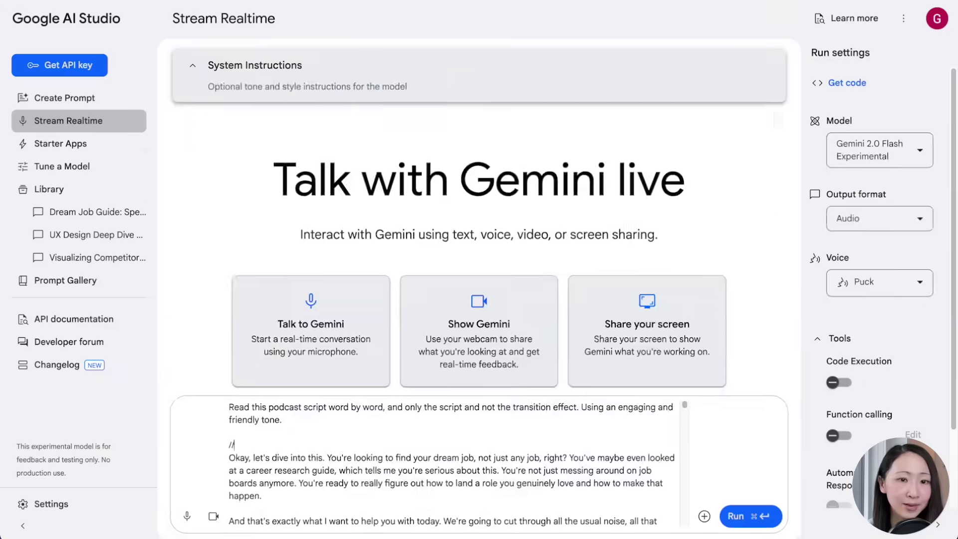
pyautogui.press('super+Return')
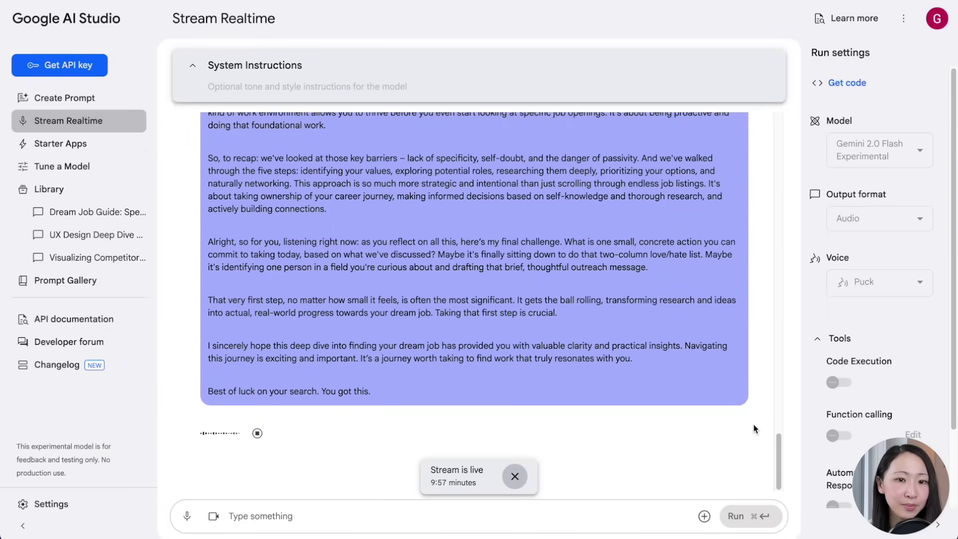
# Follow the submitted script from its opening paragraphs while it is read aloud, and end the live stream
pyautogui.scroll(10, 744, 383)
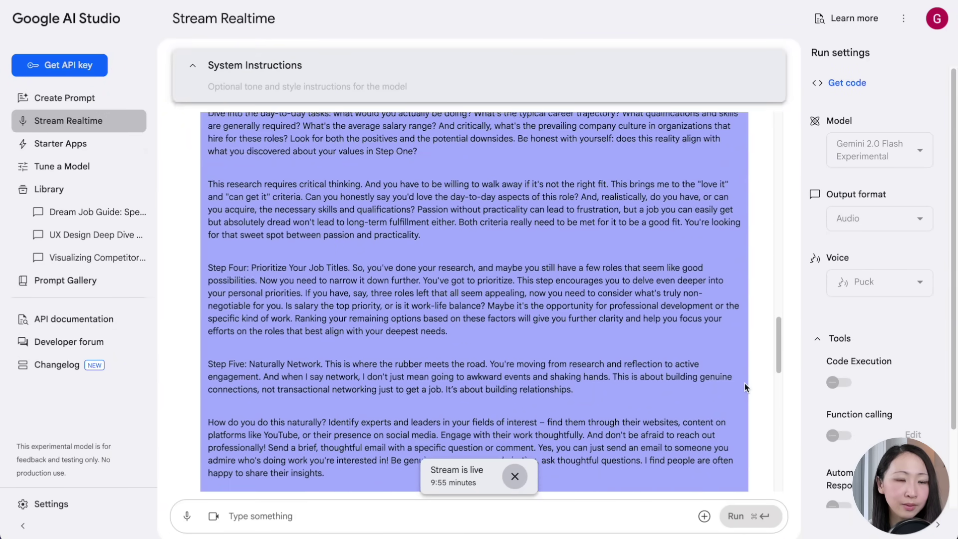
pyautogui.scroll(10, 745, 387)
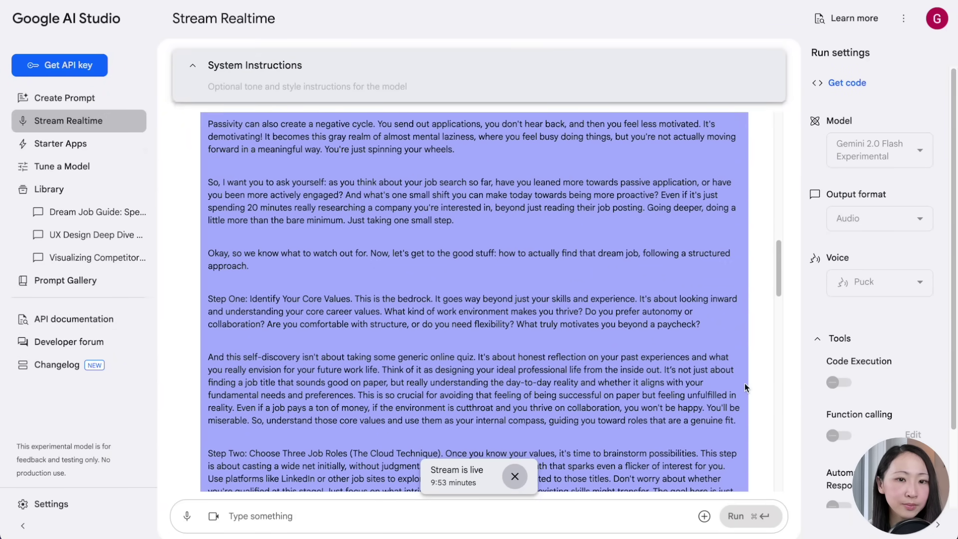
pyautogui.scroll(10, 745, 387)
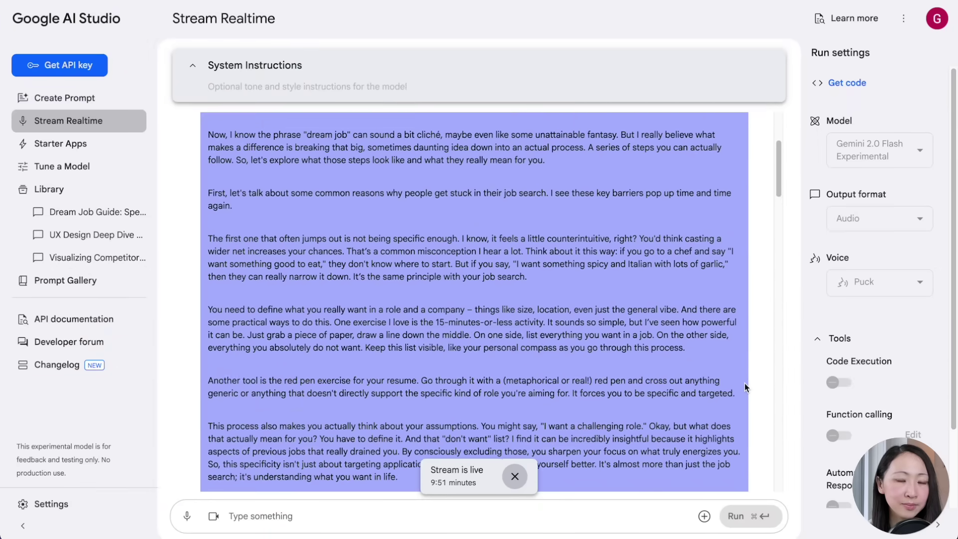
pyautogui.scroll(3, 745, 387)
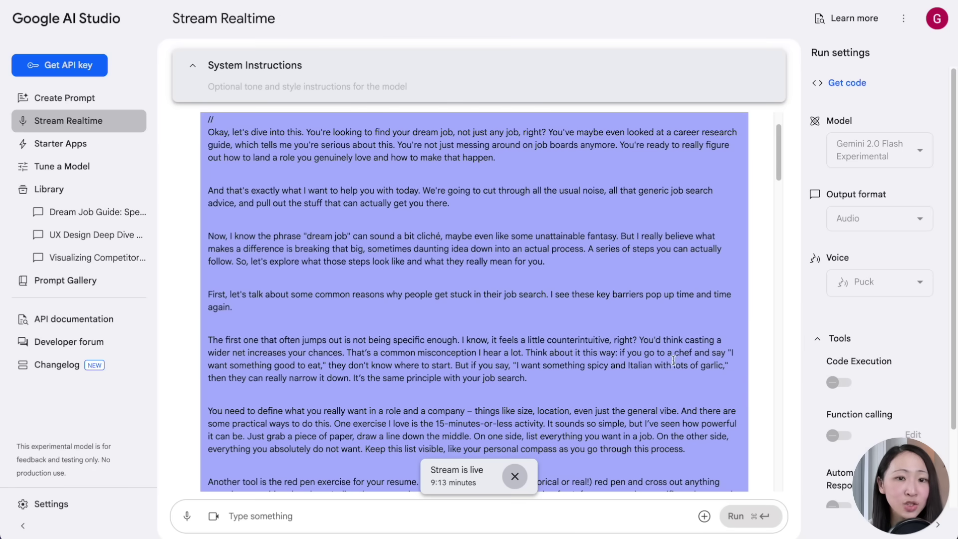
pyautogui.scroll(-3, 322, 232)
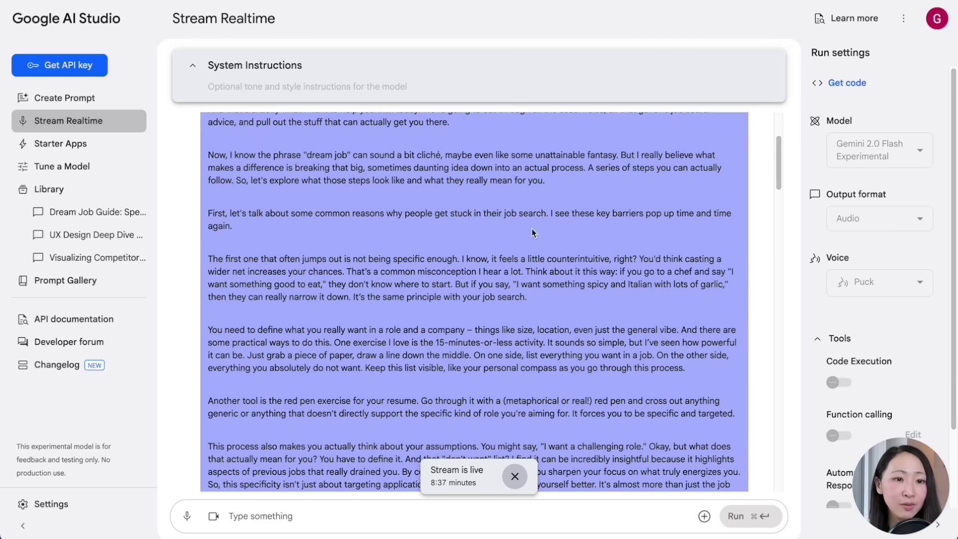
pyautogui.scroll(-5, 580, 299)
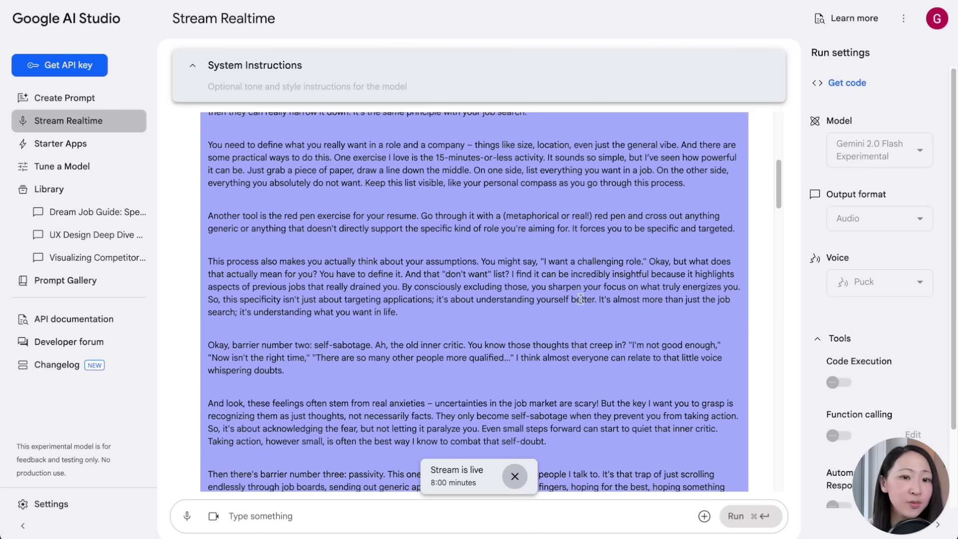
pyautogui.click(515, 476)
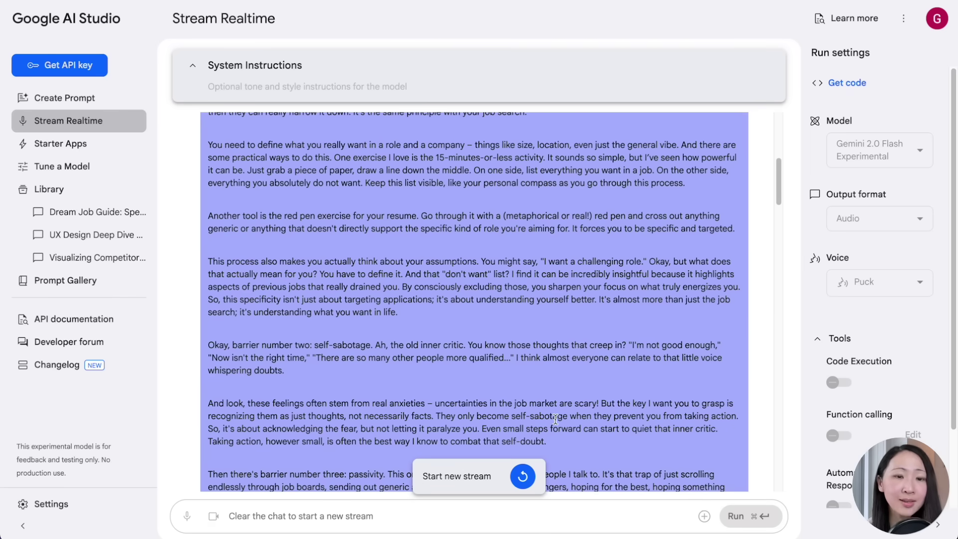
# Download the generated single-host narration audio and play the downloaded WAV file in a preview window
pyautogui.scroll(-20, 556, 418)
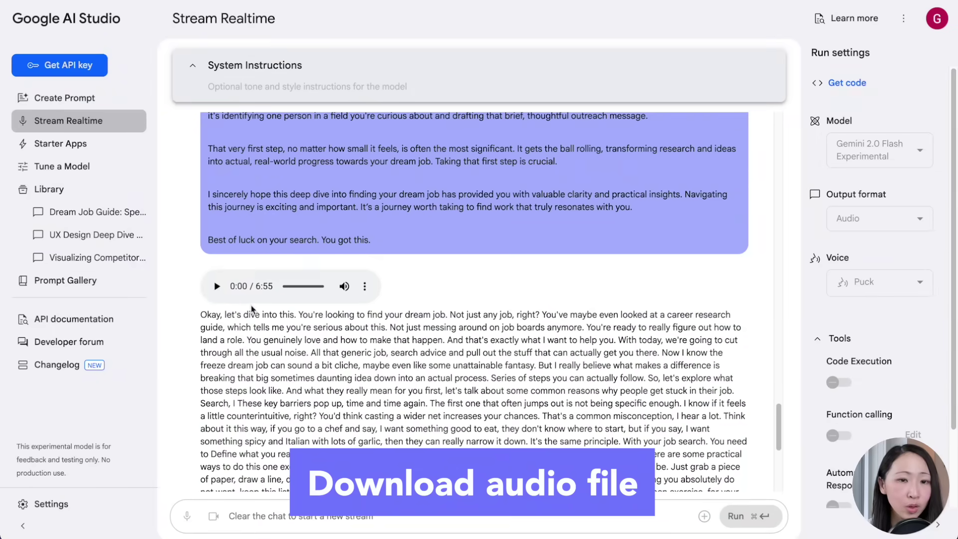
pyautogui.click(365, 288)
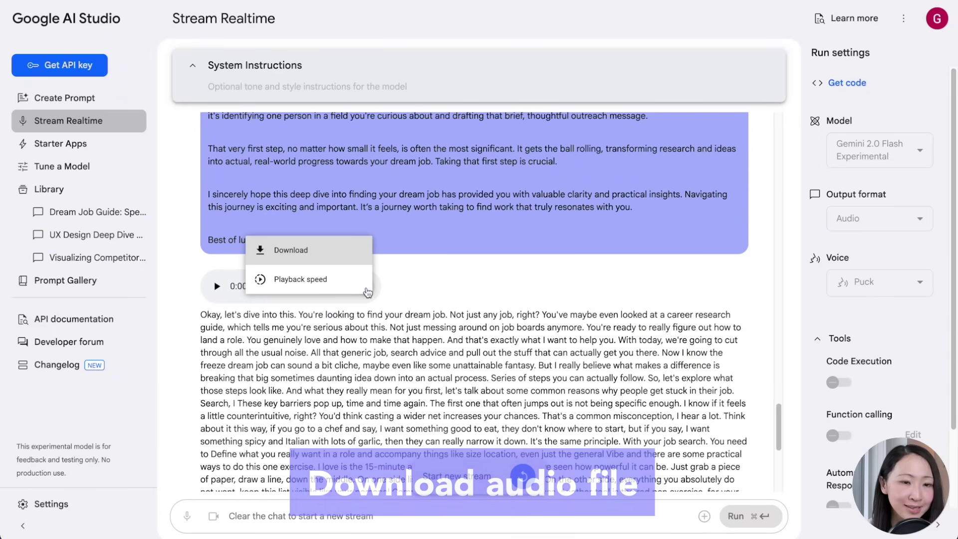
pyautogui.click(313, 260)
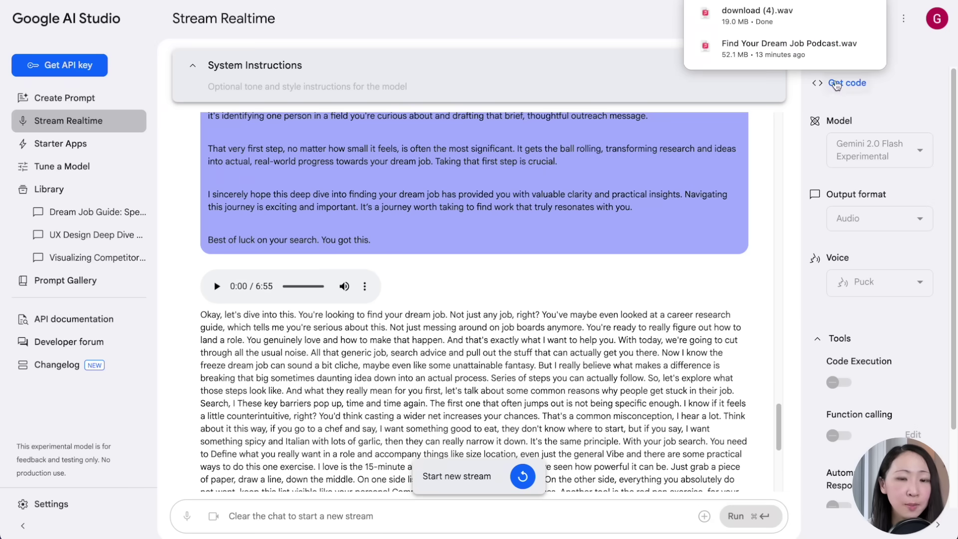
pyautogui.click(843, 14)
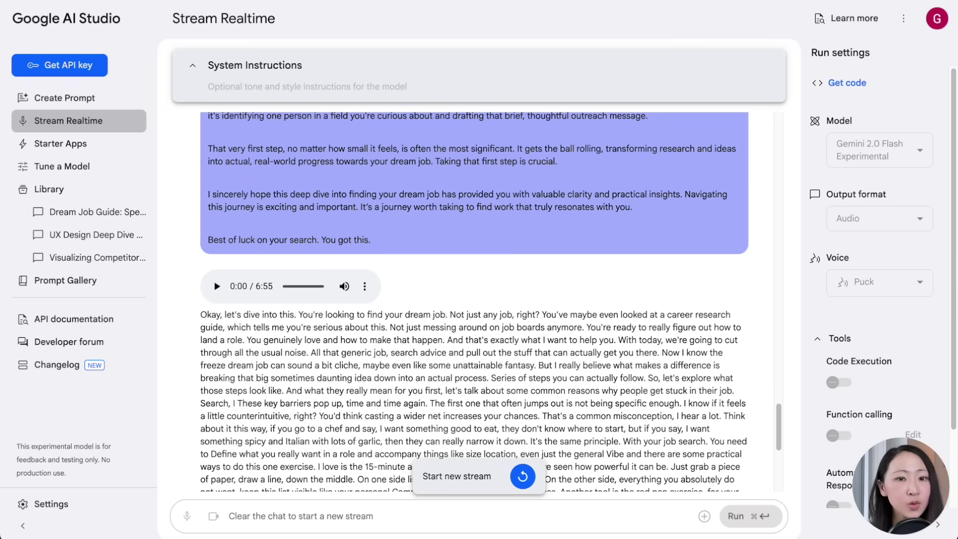
pyautogui.moveTo(427, 14); pyautogui.dragTo(451, 228)
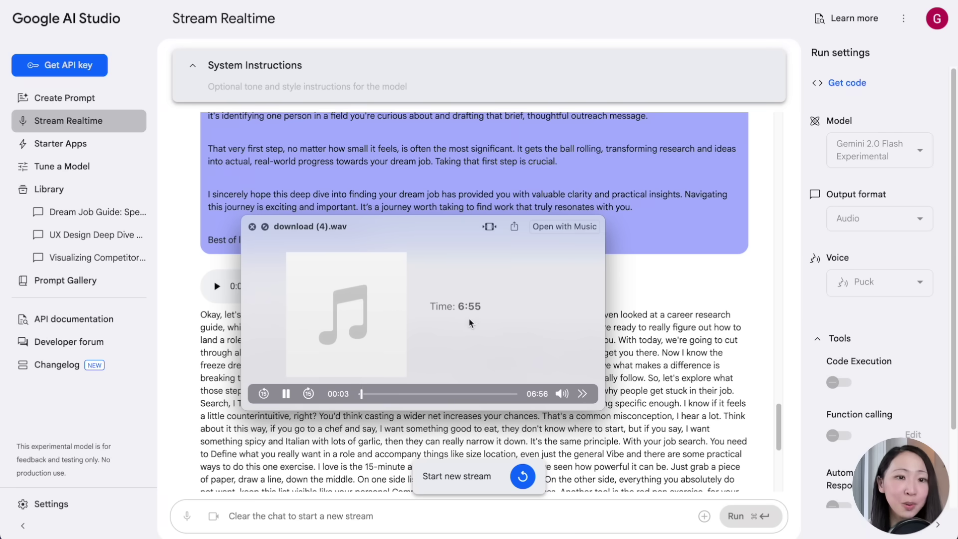